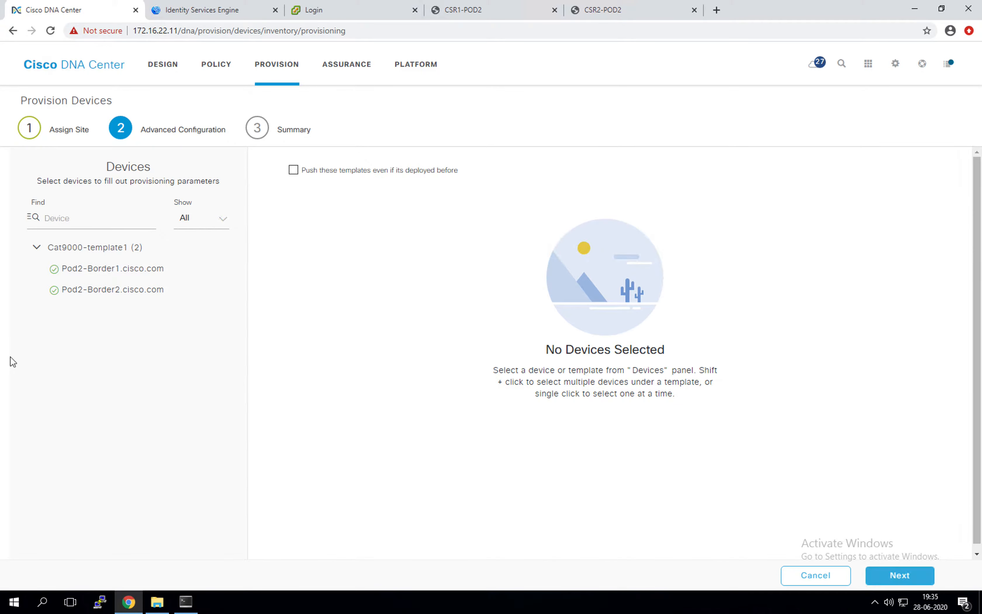
# Select both border switches under Cat9000-template1, force a re-push even if deployed, and continue to Summary
pyautogui.click(119, 275)
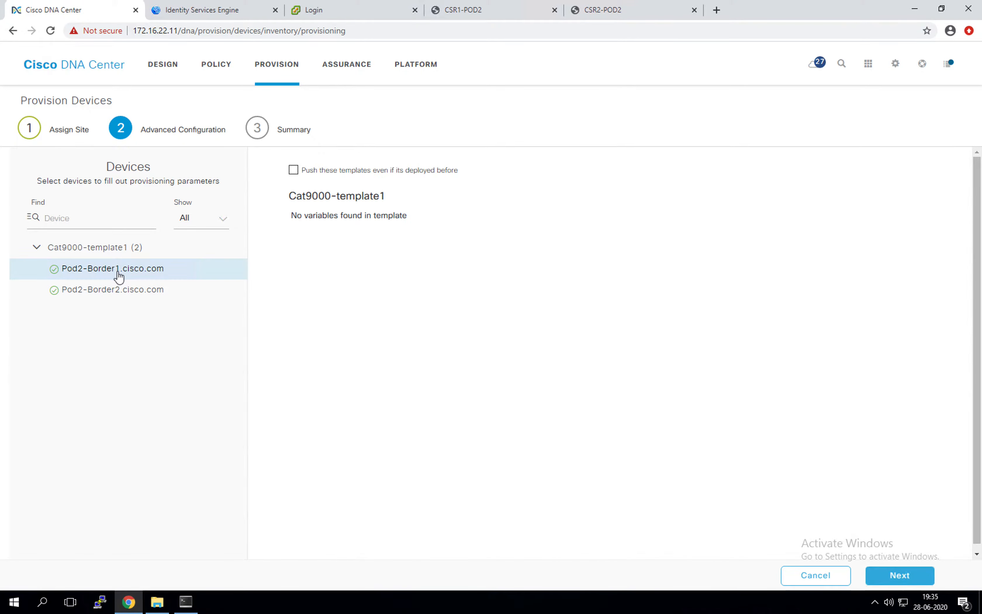
pyautogui.keyDown('shift'); pyautogui.click(138, 298); pyautogui.keyUp('shift')
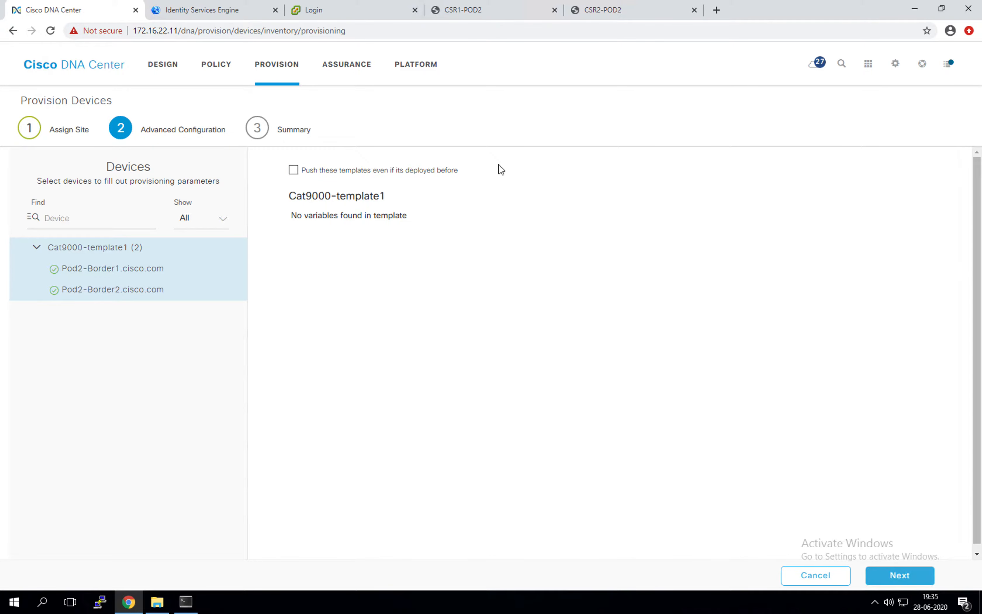
pyautogui.click(293, 170)
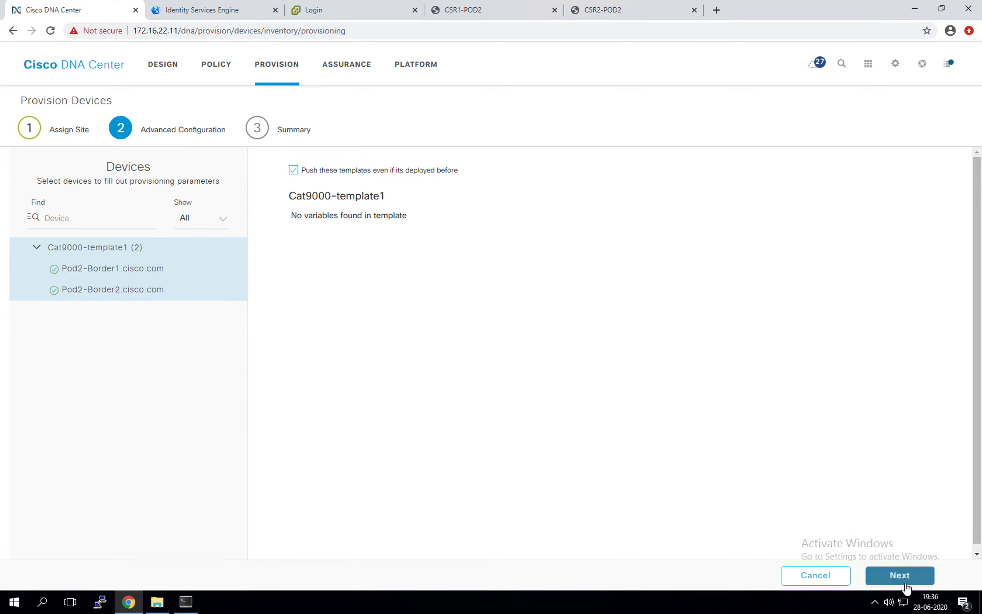
pyautogui.click(905, 572)
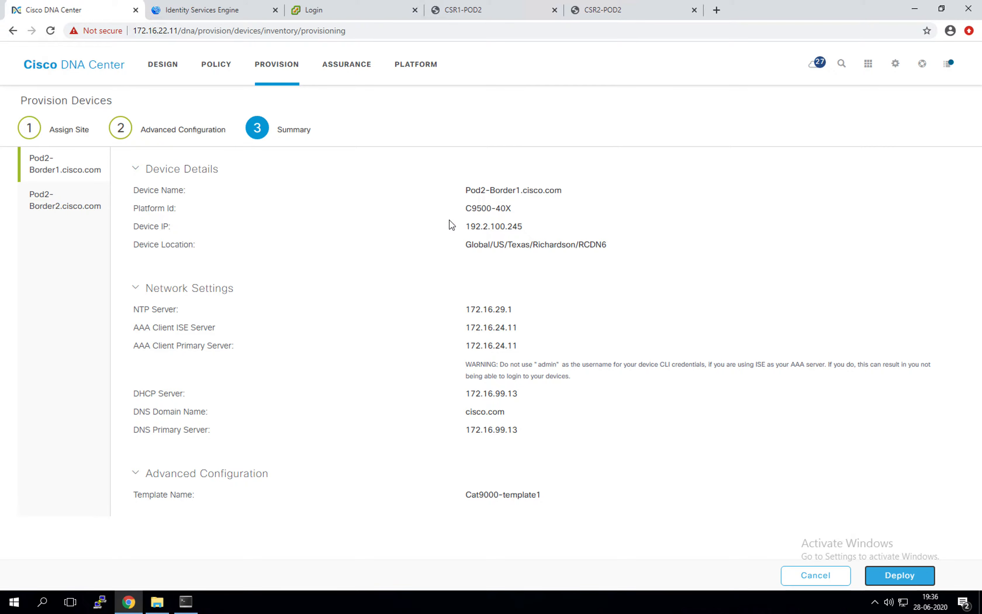
pyautogui.moveTo(471, 309); pyautogui.dragTo(555, 351)
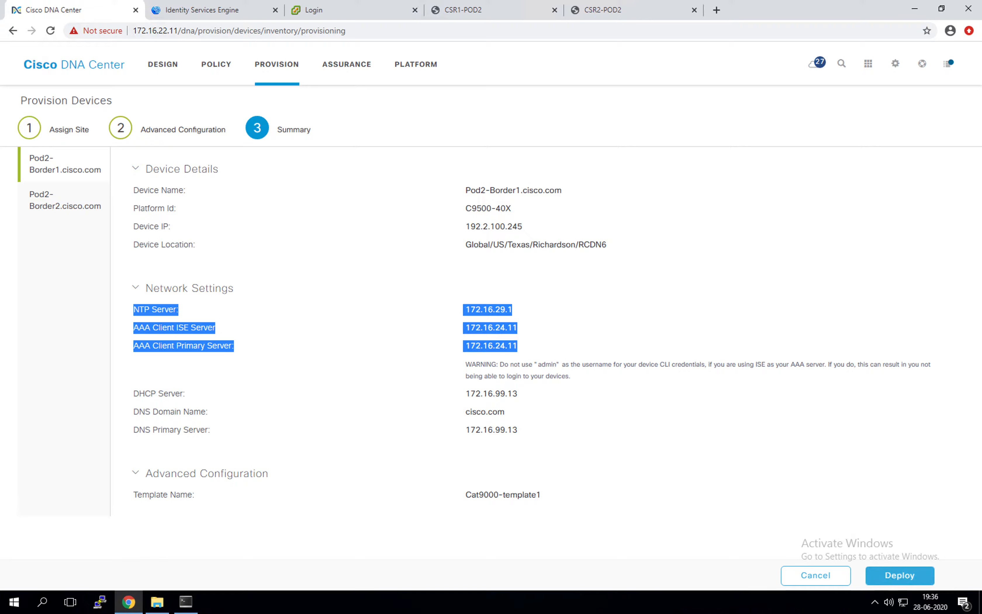
# Wake the BorderSw1_MgmtIP console in SuperPuTTY to a login prompt, then return to Chrome
pyautogui.click(196, 603)
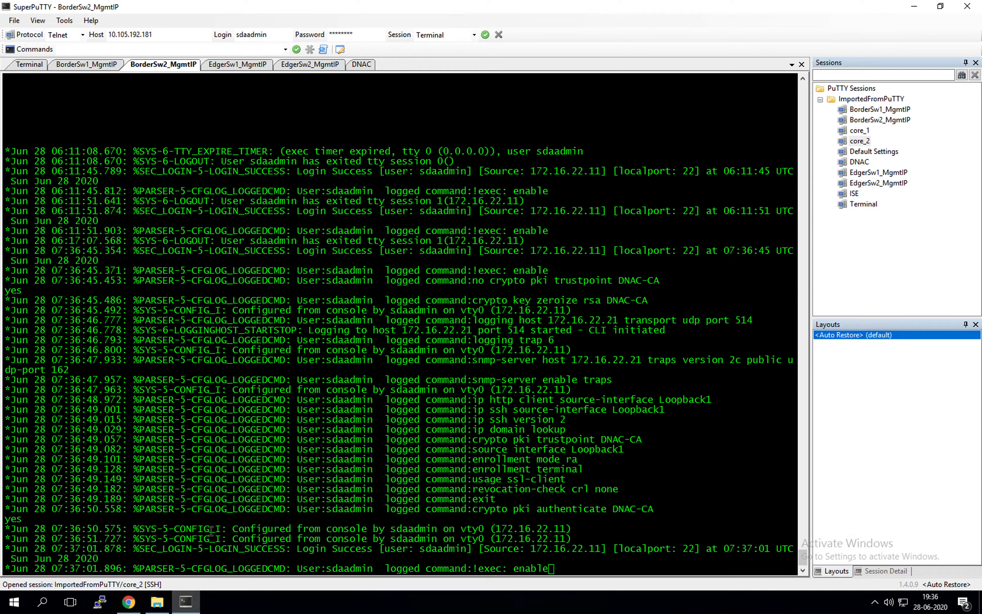
pyautogui.click(101, 65)
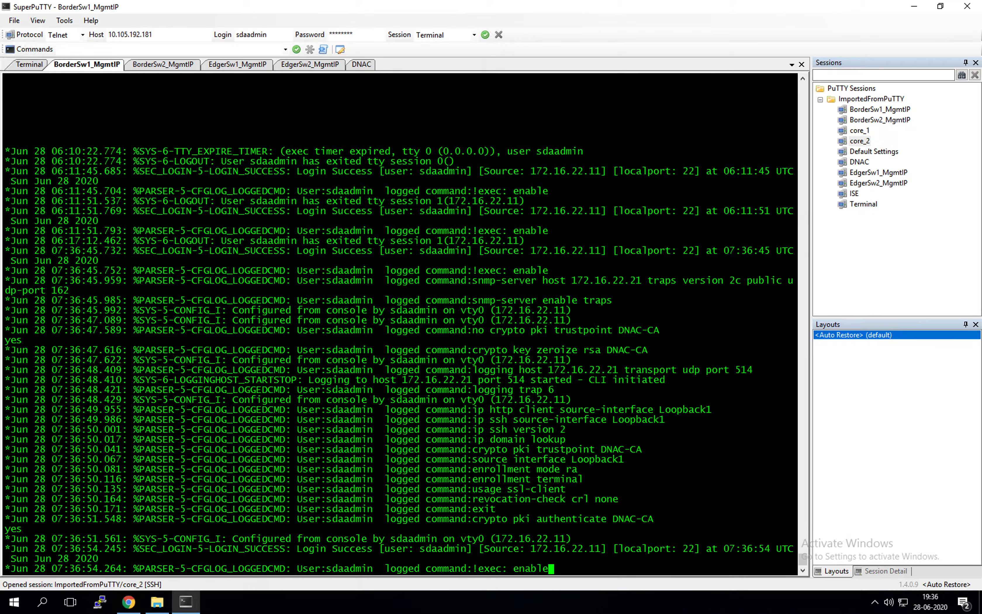
pyautogui.press('Return')
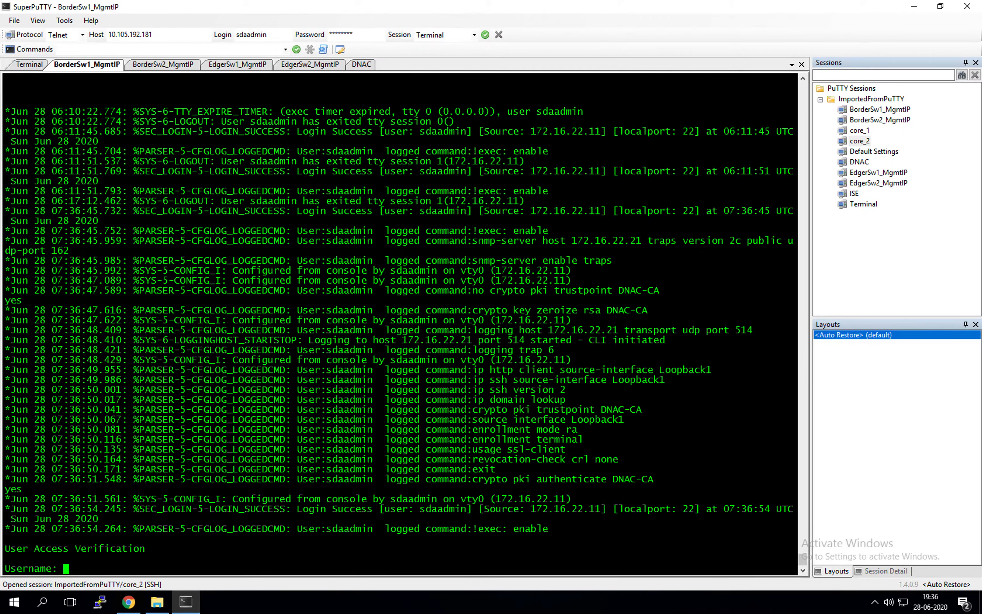
pyautogui.click(129, 602)
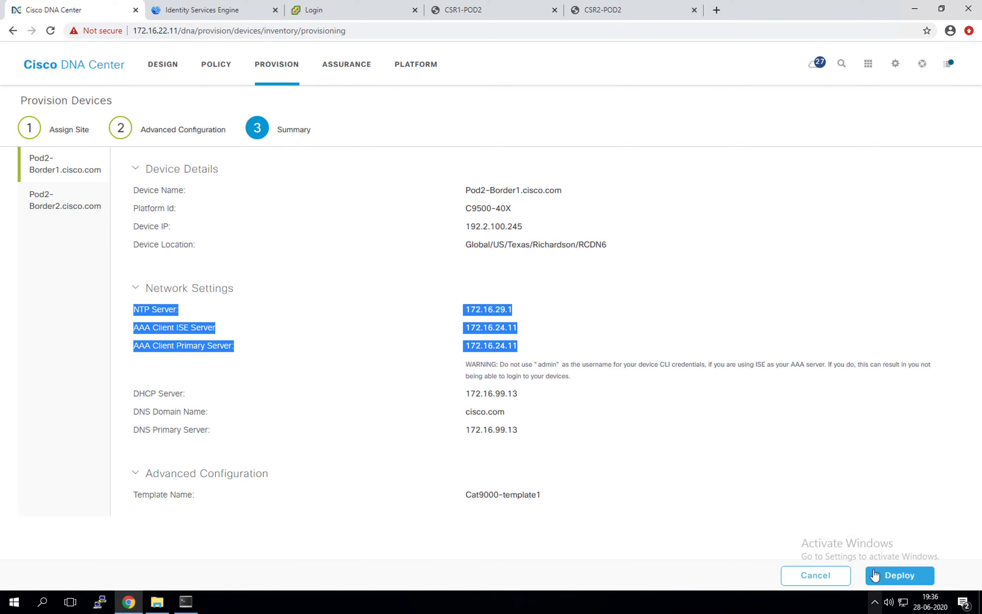
# Deploy the Cat9000-template1 provisioning with 'Now' scheduling, then bring up the switch consoles
pyautogui.click(789, 467)
pyautogui.click(894, 574)
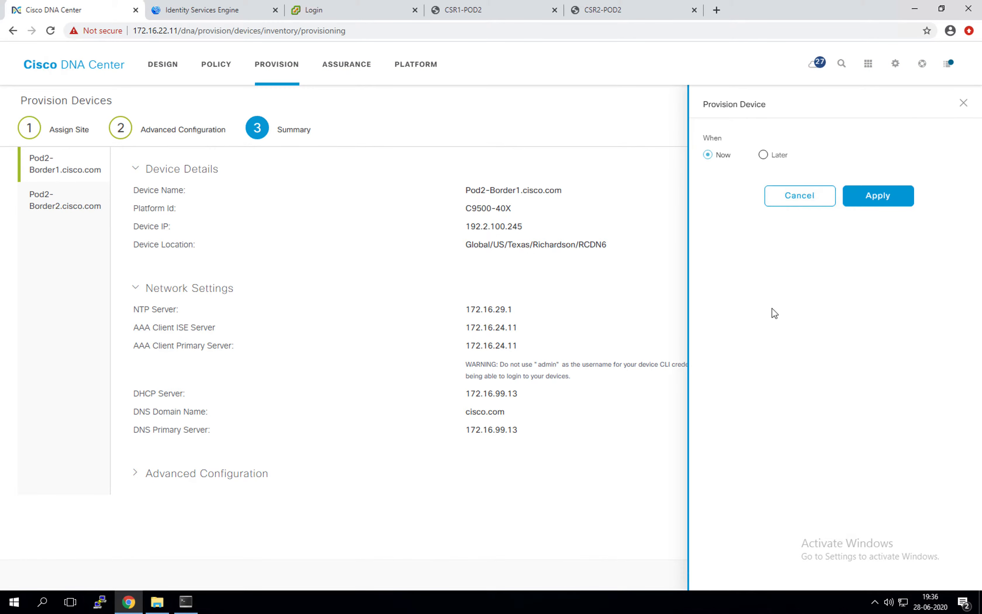
pyautogui.click(894, 207)
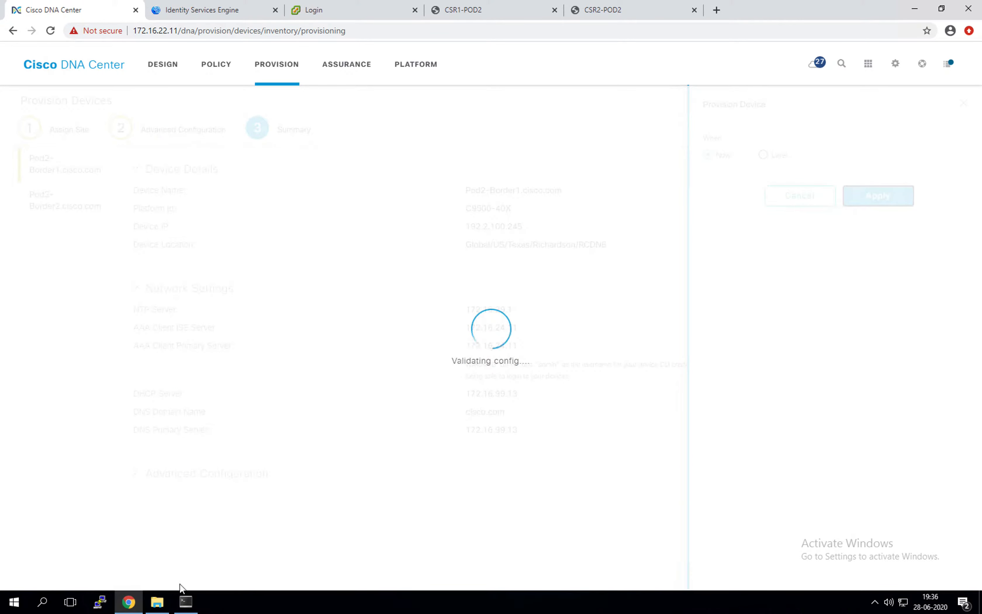
pyautogui.click(183, 605)
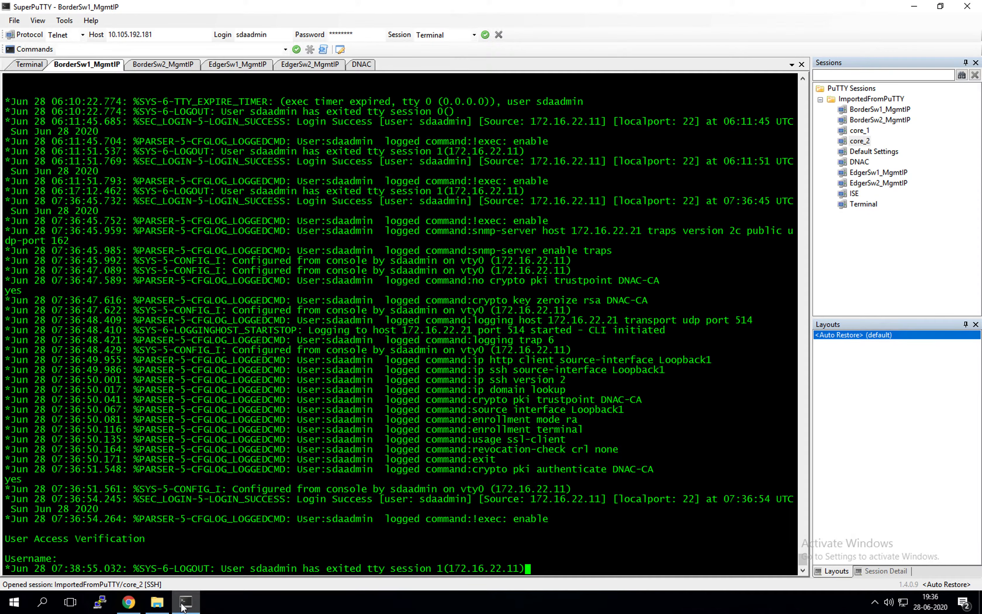
pyautogui.click(129, 602)
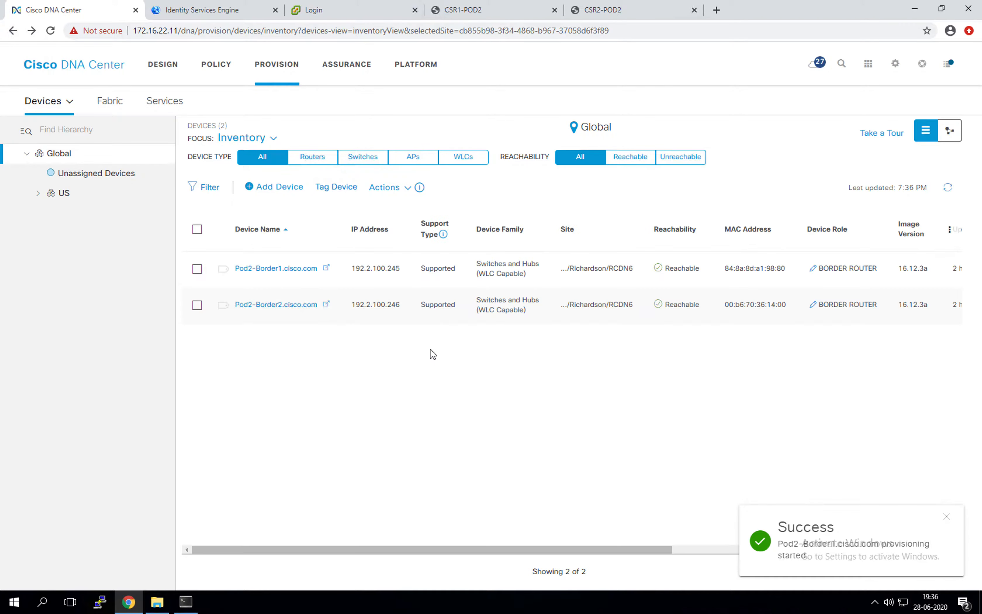
pyautogui.click(186, 601)
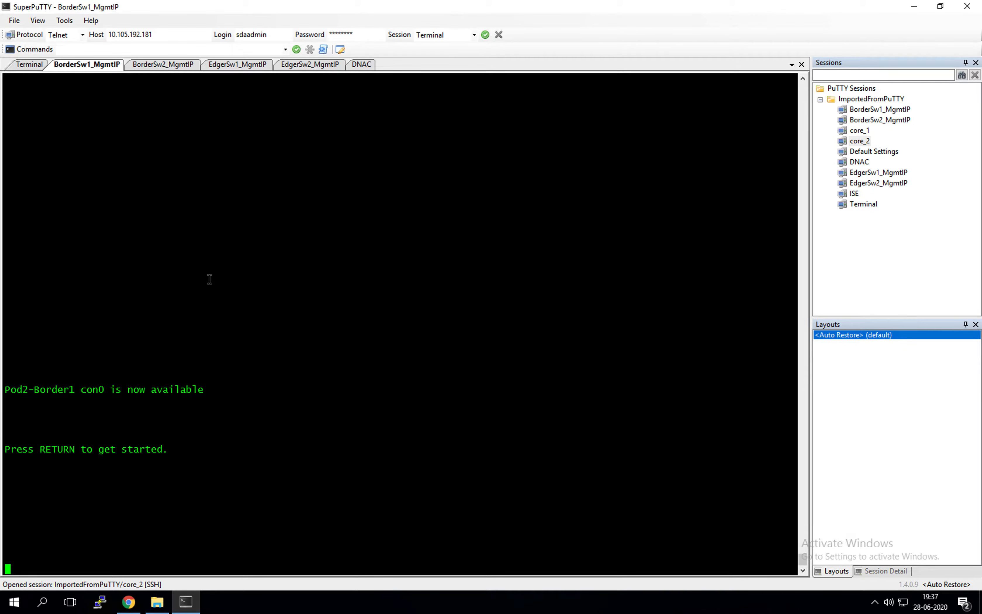
# Read the AAA, RADIUS, NTP and banner commands in the BorderSw2_MgmtIP log, then return to Chrome
pyautogui.click(153, 67)
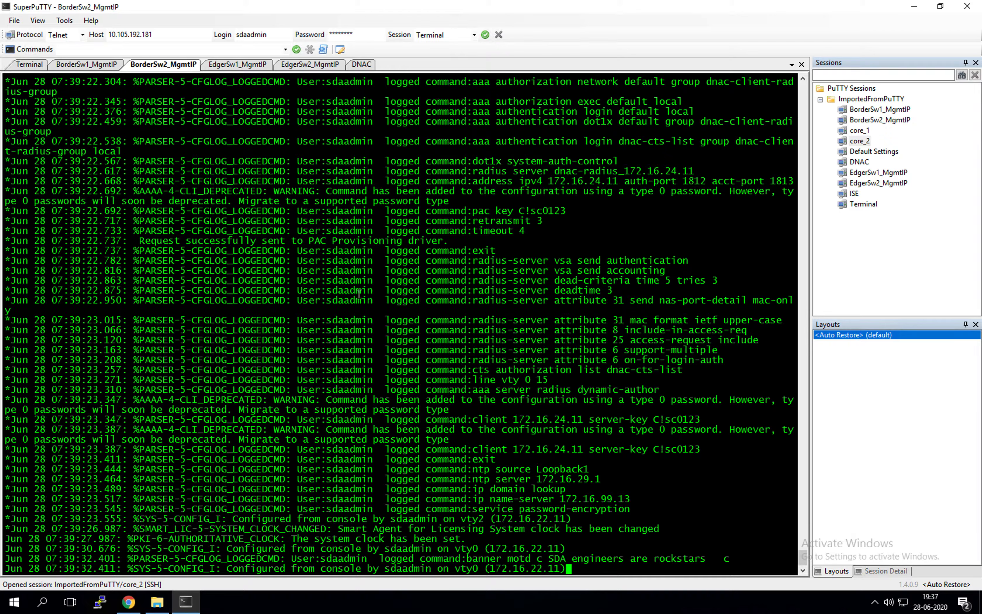
pyautogui.click(134, 605)
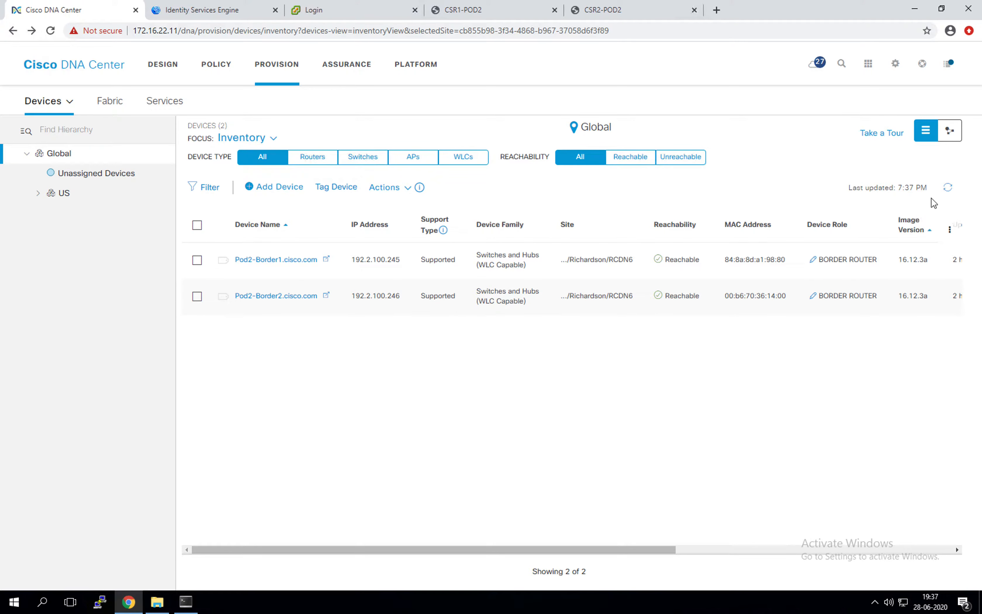
# Refresh the inventory and confirm both border switches show Managed Last Sync Status
pyautogui.click(948, 188)
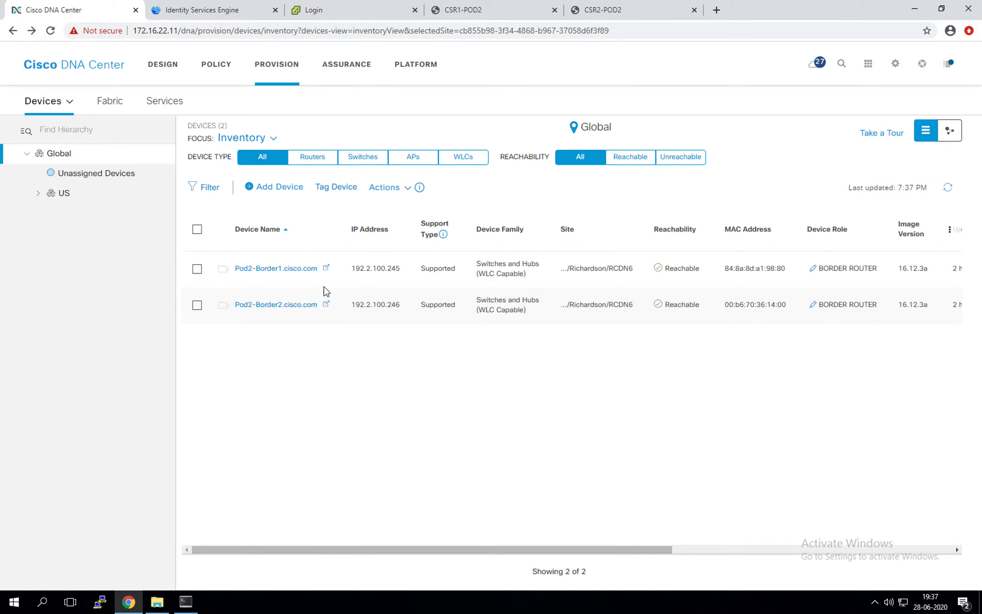
pyautogui.click(633, 553)
pyautogui.moveTo(632, 553); pyautogui.dragTo(833, 492)
pyautogui.moveTo(727, 269); pyautogui.dragTo(605, 268)
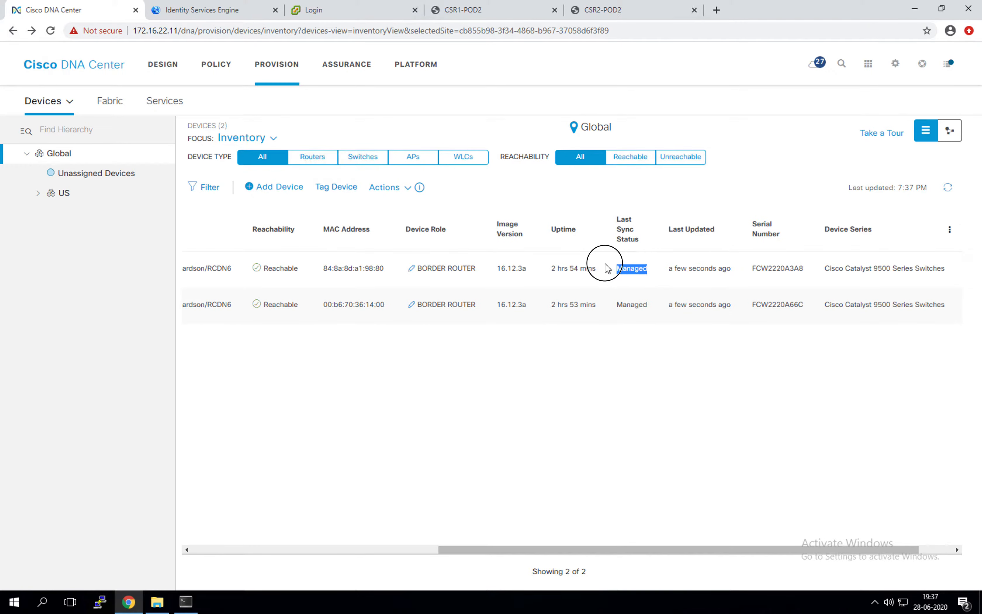
pyautogui.moveTo(651, 304); pyautogui.dragTo(611, 313)
pyautogui.moveTo(552, 550); pyautogui.dragTo(783, 509)
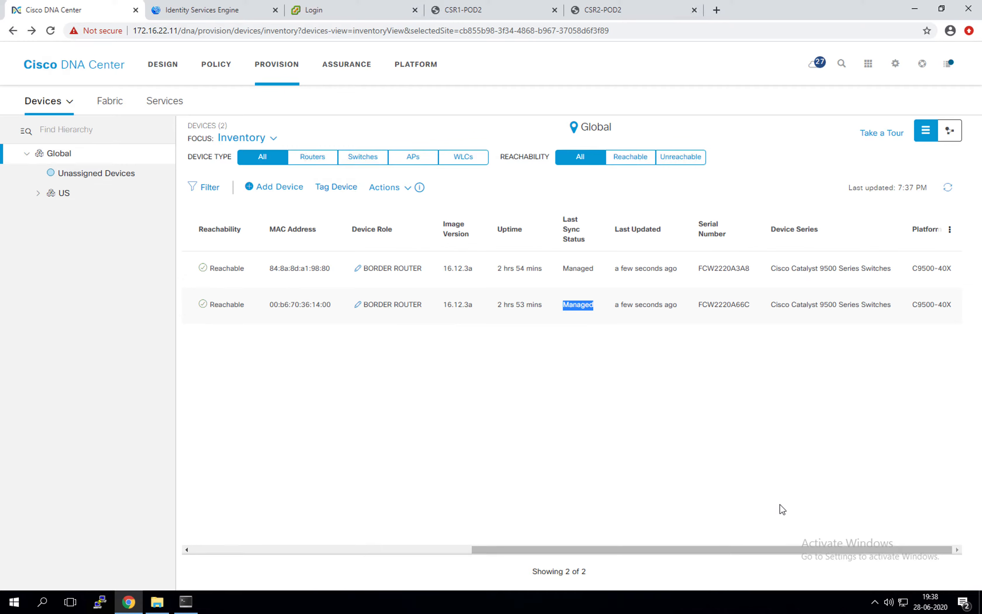
pyautogui.click(186, 602)
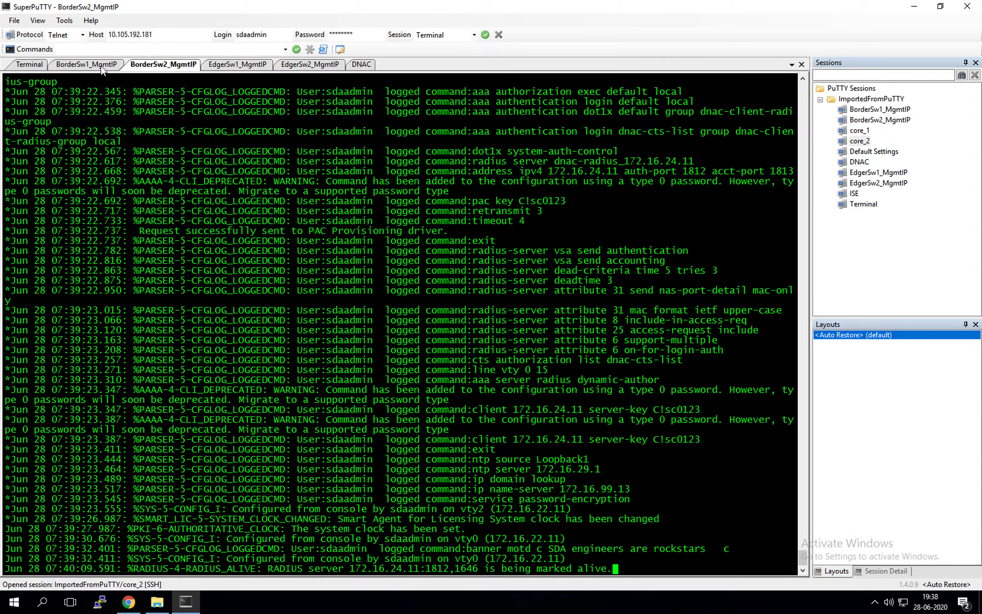
# Review the logged banner motd, NTP, name-server and radius-server commands, then copy the last two logout lines
pyautogui.click(87, 66)
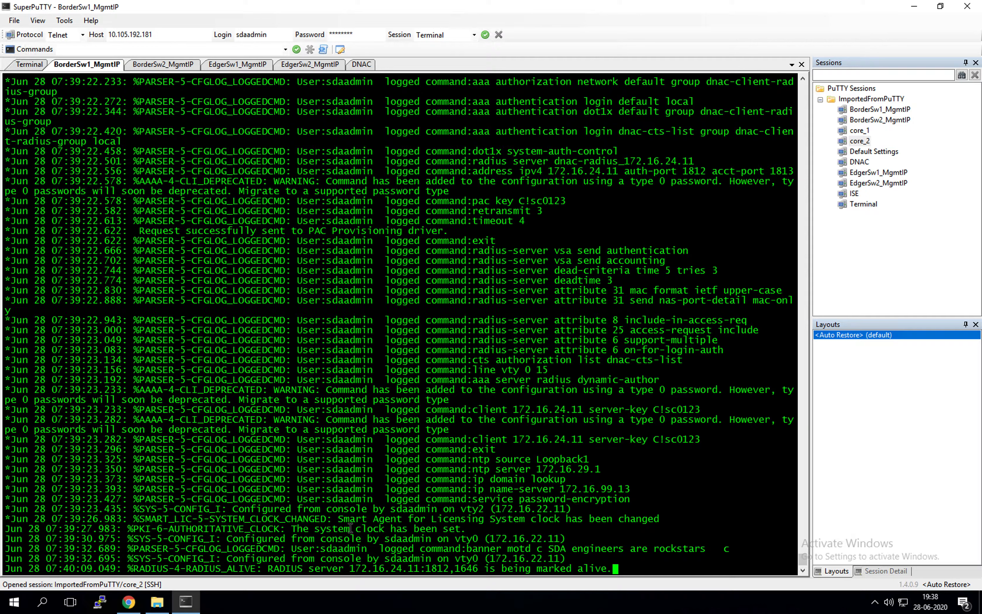
pyautogui.moveTo(304, 550); pyautogui.dragTo(728, 550)
pyautogui.click(443, 520)
pyautogui.moveTo(438, 450); pyautogui.dragTo(598, 498)
pyautogui.moveTo(482, 312); pyautogui.dragTo(541, 358)
pyautogui.click(503, 463)
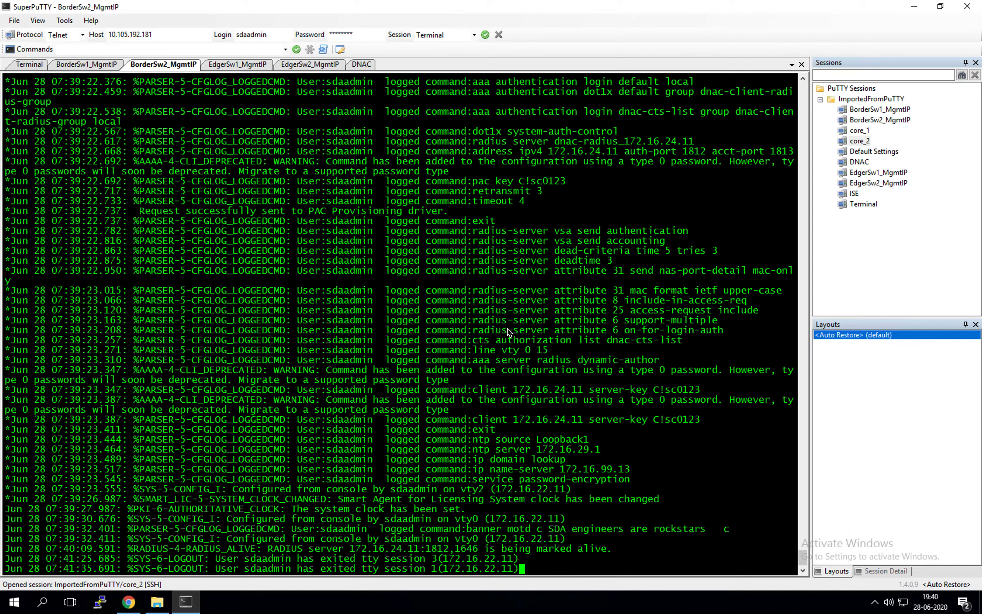
pyautogui.click(530, 300)
pyautogui.click(292, 574)
pyautogui.moveTo(292, 575); pyautogui.dragTo(456, 571)
# Log in to Pod2-Border2 with the admin username and password, then enter privileged mode with 'en'
pyautogui.click(538, 530)
pyautogui.rightClick(538, 530)
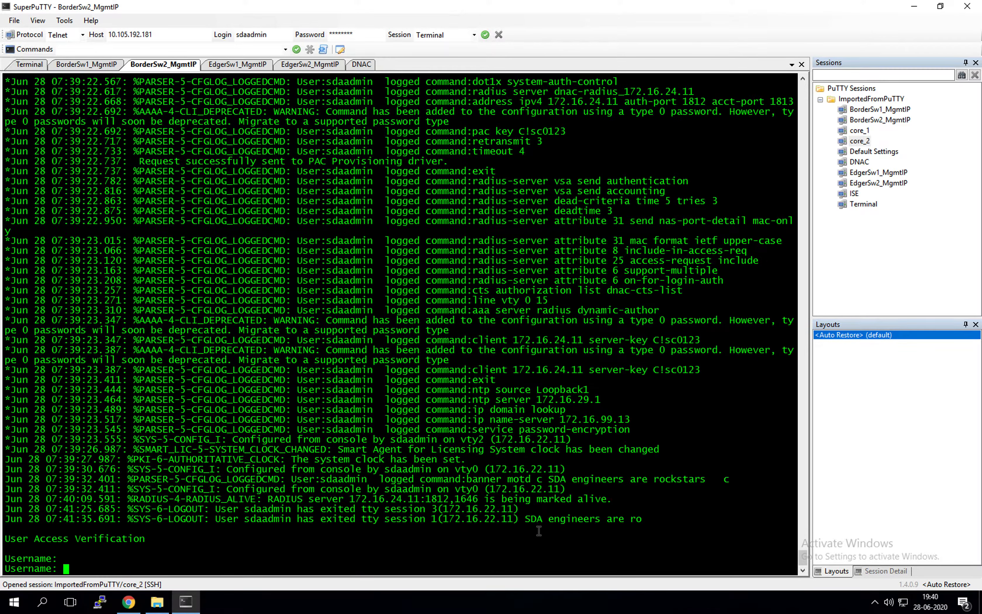
pyautogui.write('sdaadmin')
pyautogui.press('Return')
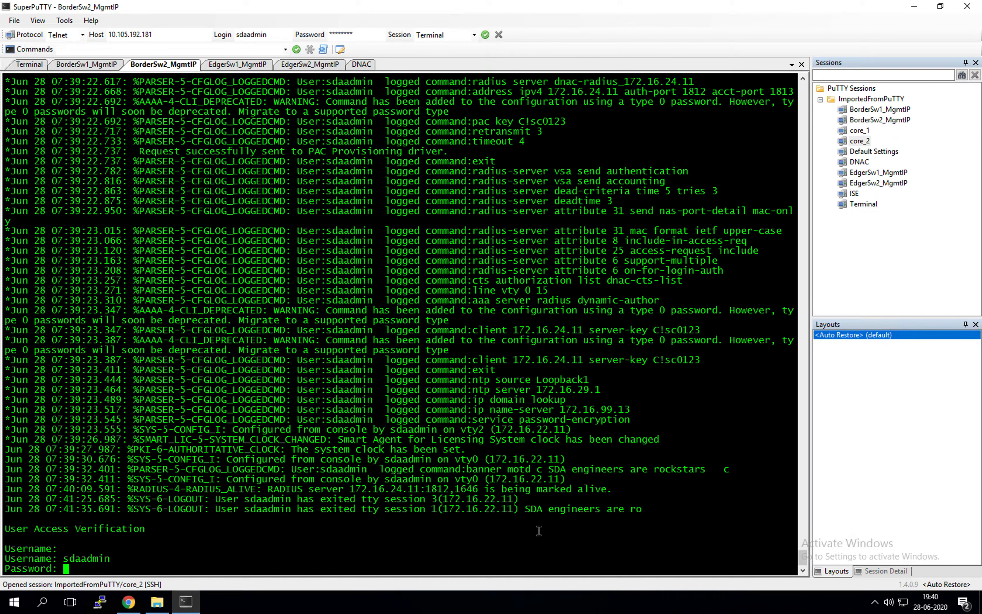
pyautogui.press('Return')
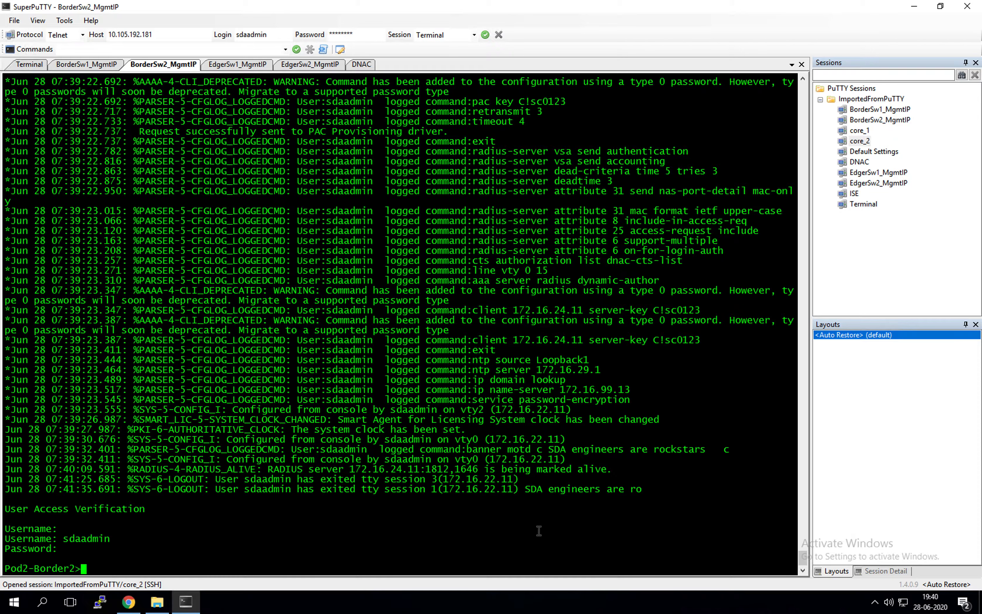
pyautogui.write('en')
pyautogui.press('Return')
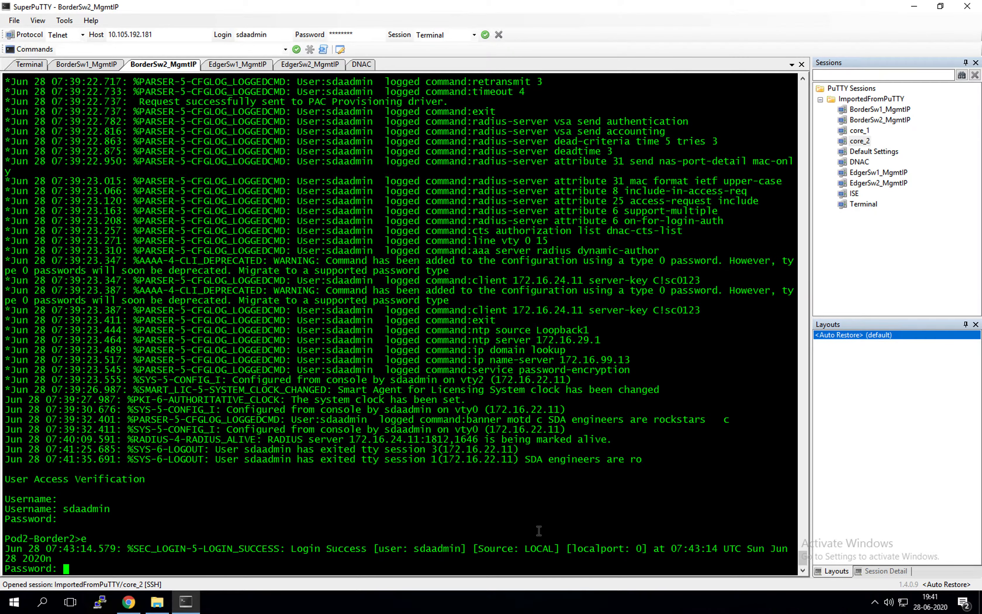
pyautogui.press('Return')
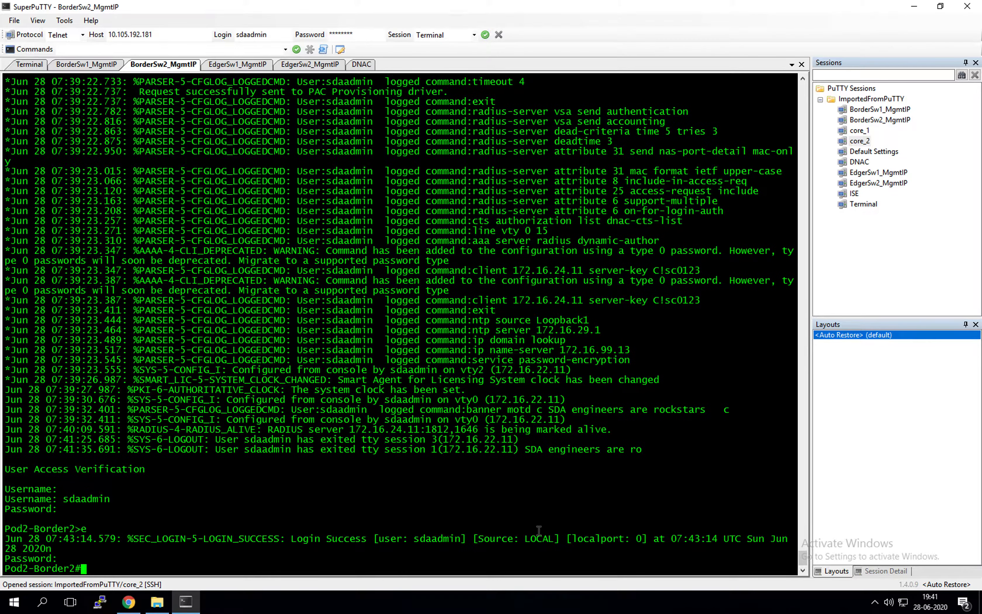
pyautogui.press('Return')
pyautogui.press('Return')
pyautogui.press('Return')
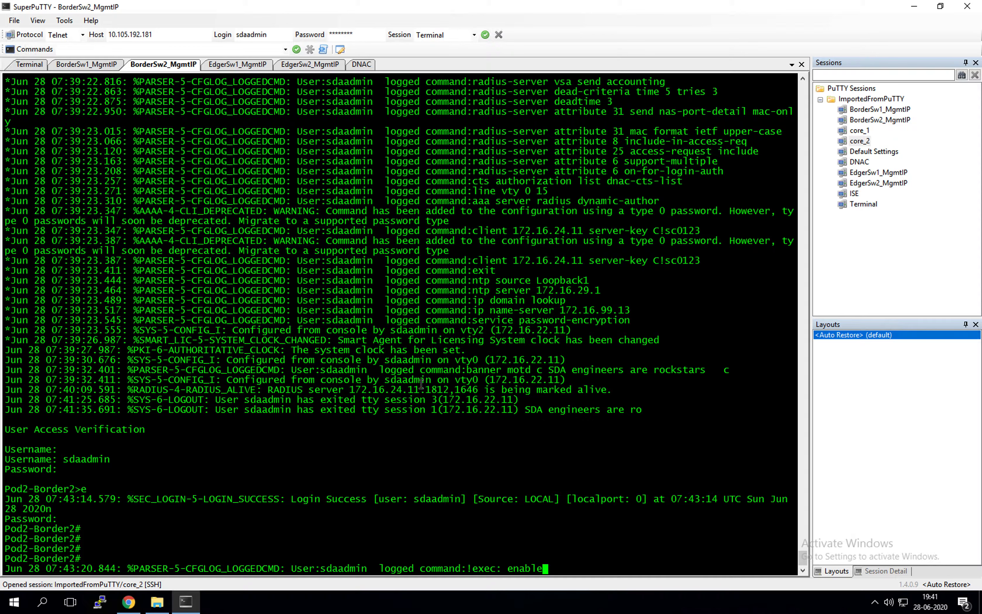
pyautogui.press('Return')
pyautogui.press('Return')
pyautogui.press('Return')
pyautogui.press('Return')
pyautogui.press('Return')
# List the provision config files in flash with 'dir | in provi'
pyautogui.write('dir ')
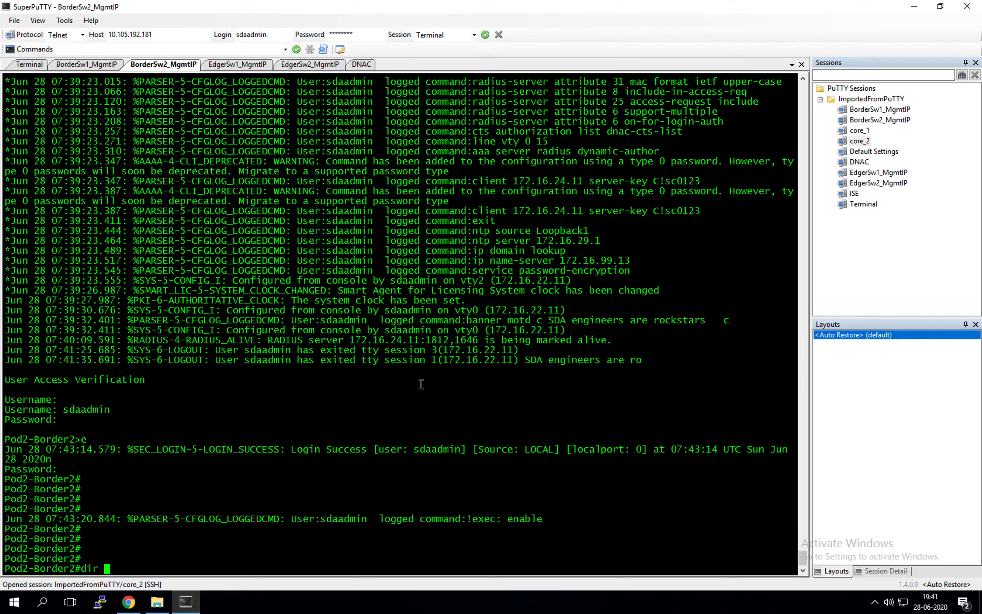
pyautogui.write('| in provios')
pyautogui.press('BackSpace')
pyautogui.press('Return')
pyautogui.press('Up')
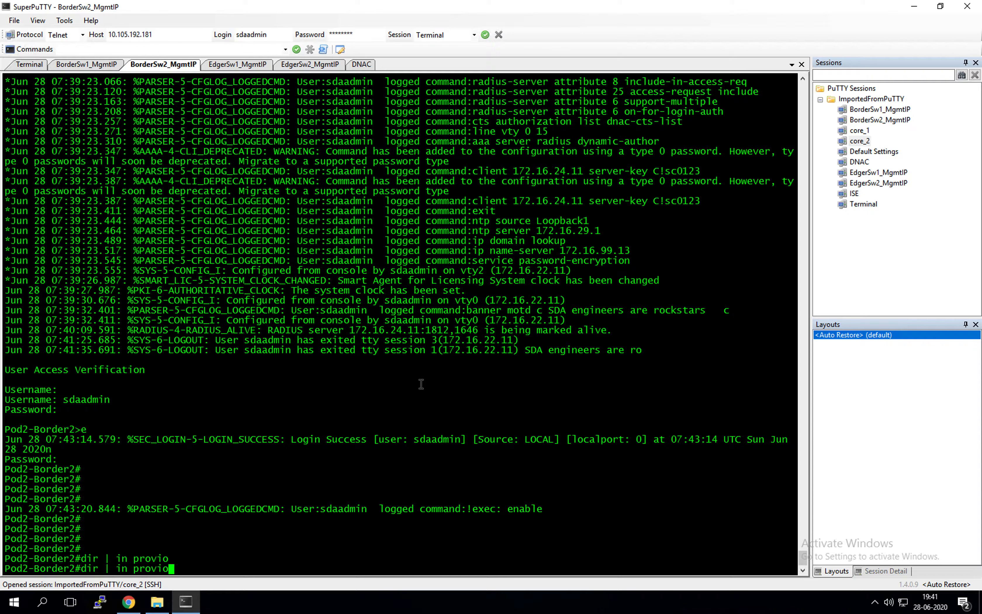
pyautogui.press('BackSpace')
pyautogui.press('Return')
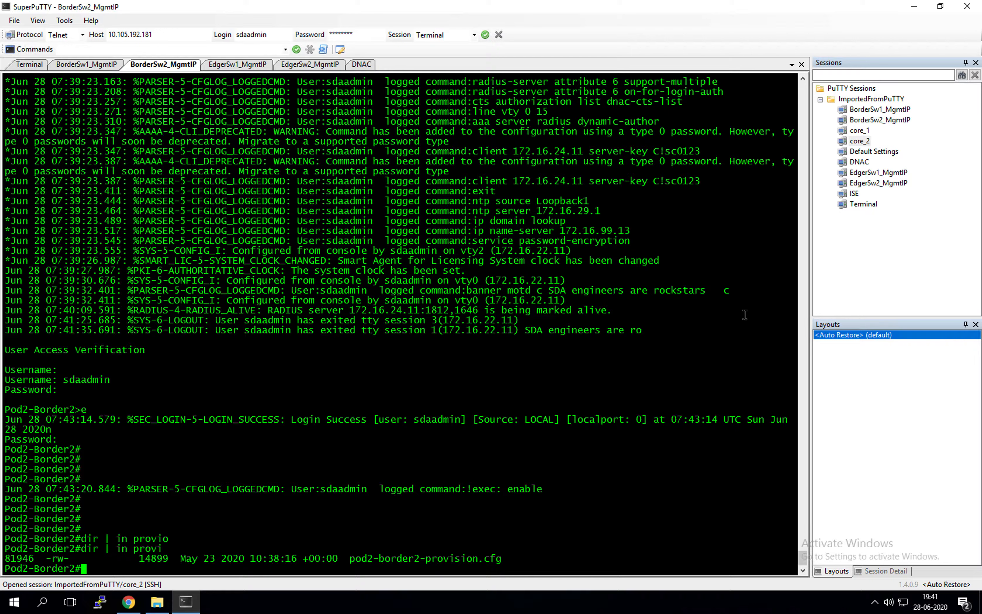
# List discovered config files with 'dir | in dis' and copy the pod2-border2-discovered.cfg name
pyautogui.press('Up')
pyautogui.press('BackSpace')
pyautogui.press('BackSpace')
pyautogui.press('BackSpace')
pyautogui.press('BackSpace')
pyautogui.press('BackSpace')
pyautogui.write('dis')
pyautogui.press('Return')
pyautogui.press('Up')
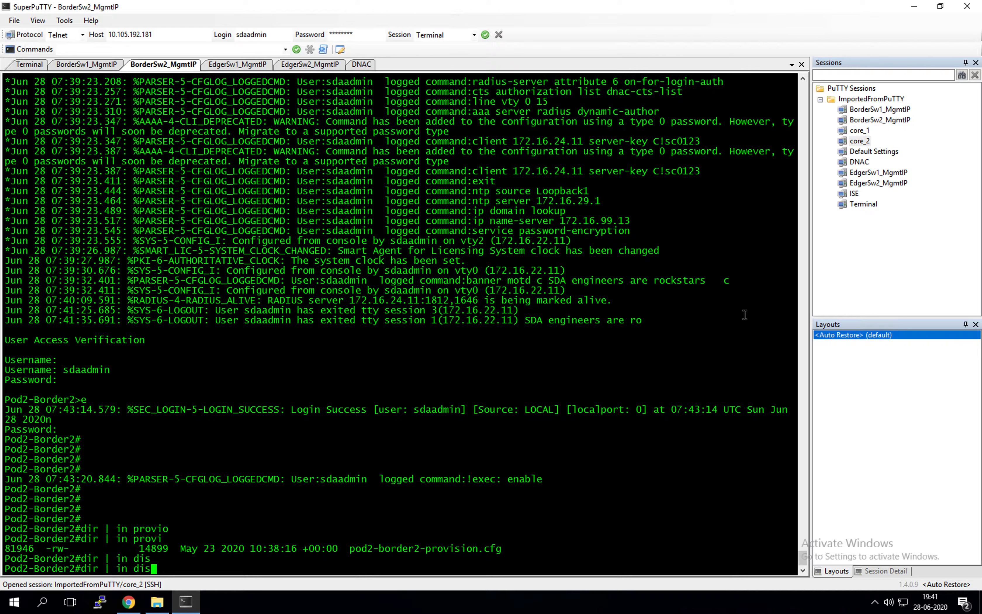
pyautogui.press('Return')
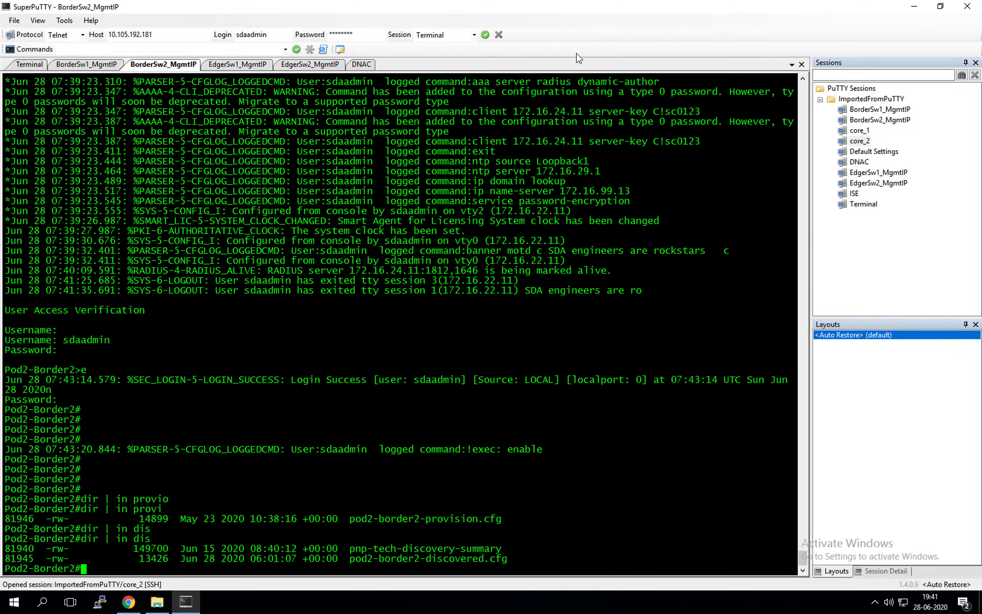
pyautogui.moveTo(349, 559); pyautogui.dragTo(506, 561)
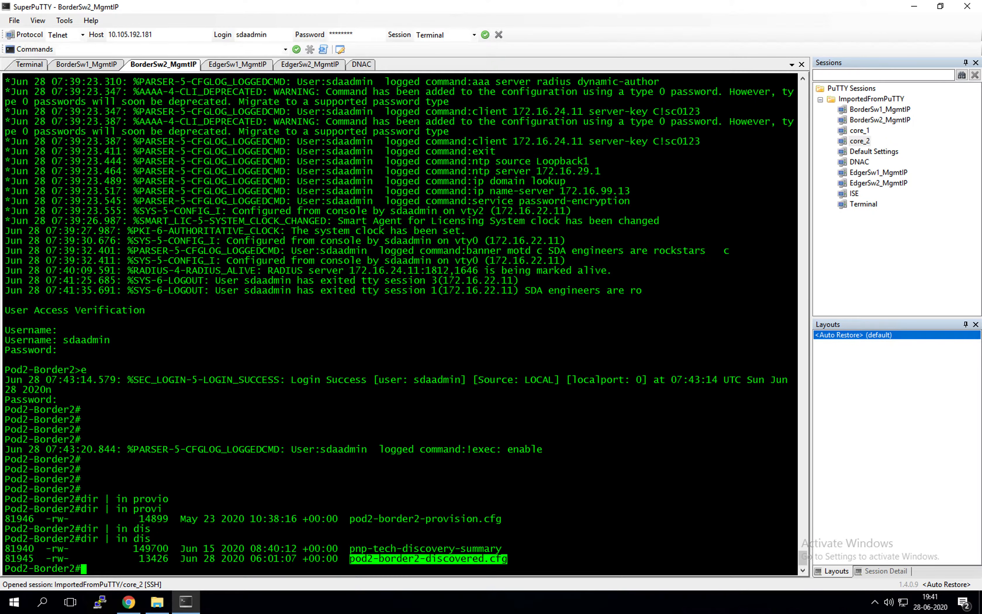
pyautogui.click(495, 382)
pyautogui.write('s')
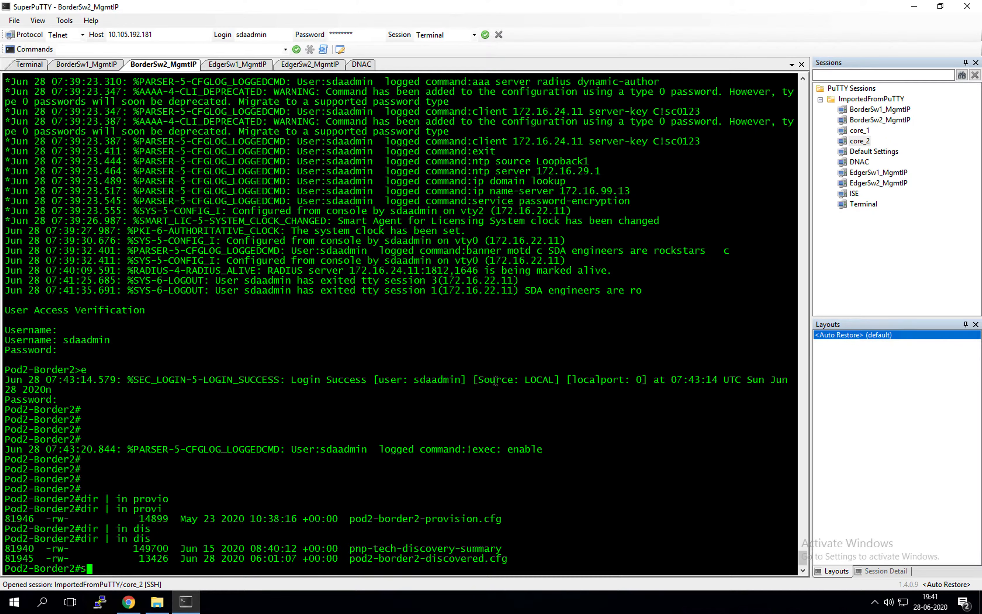
pyautogui.write('how arch')
# Build 'show archive config differences flash:pod2-border2-discovered.cfg' by pasting the copied file name
pyautogui.press('Tab')
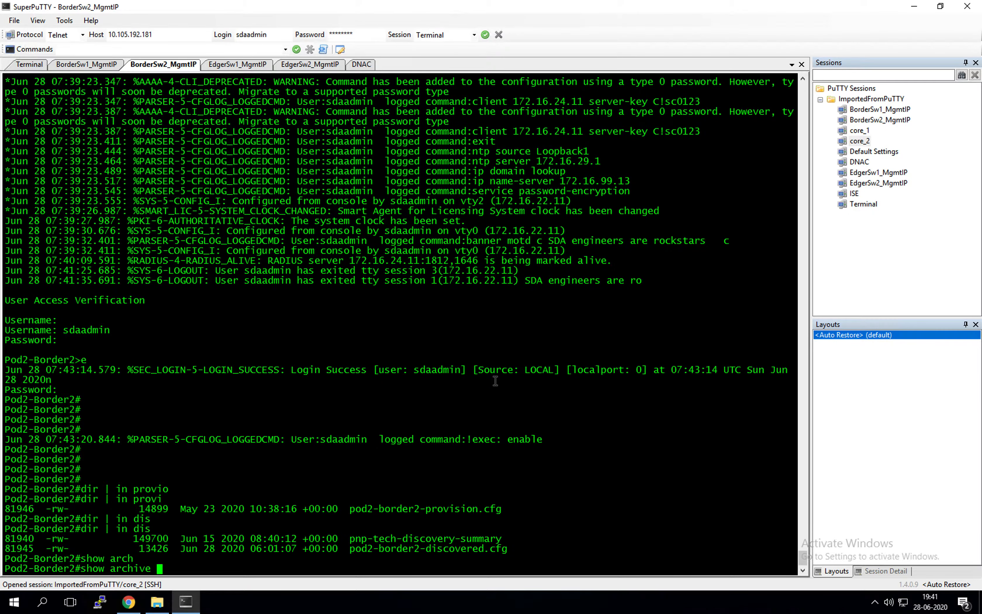
pyautogui.write('con')
pyautogui.press('Tab')
pyautogui.write('dif')
pyautogui.press('Tab')
pyautogui.write('f')
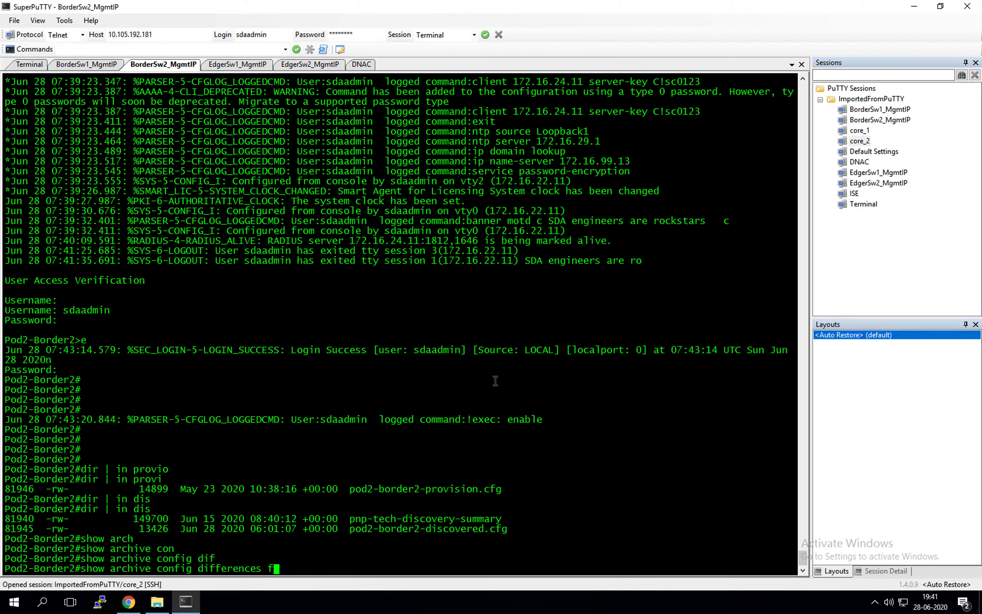
pyautogui.write('la')
pyautogui.press('Tab')
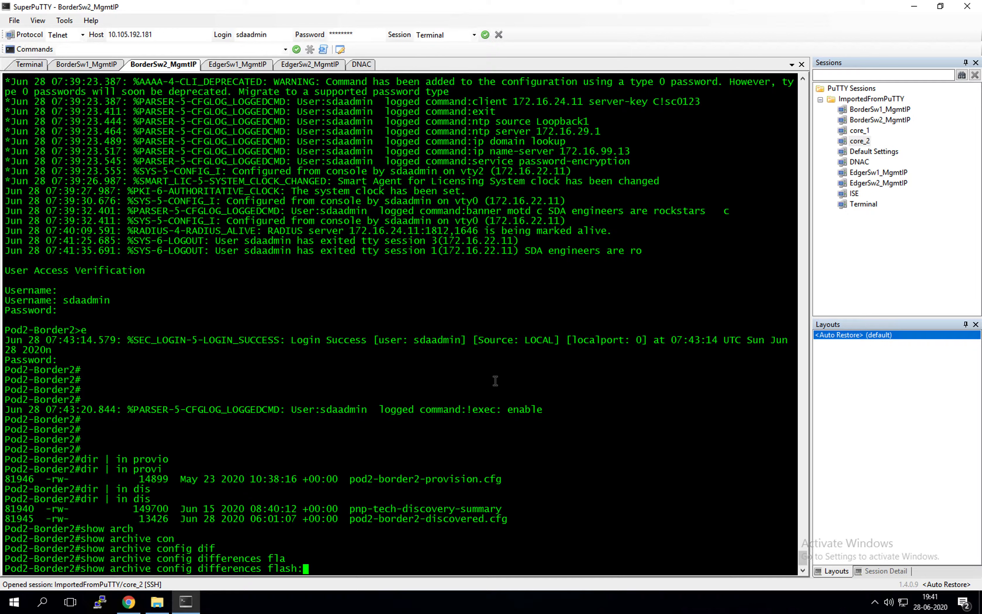
pyautogui.write('p')
pyautogui.press('BackSpace')
pyautogui.moveTo(345, 520); pyautogui.dragTo(507, 520)
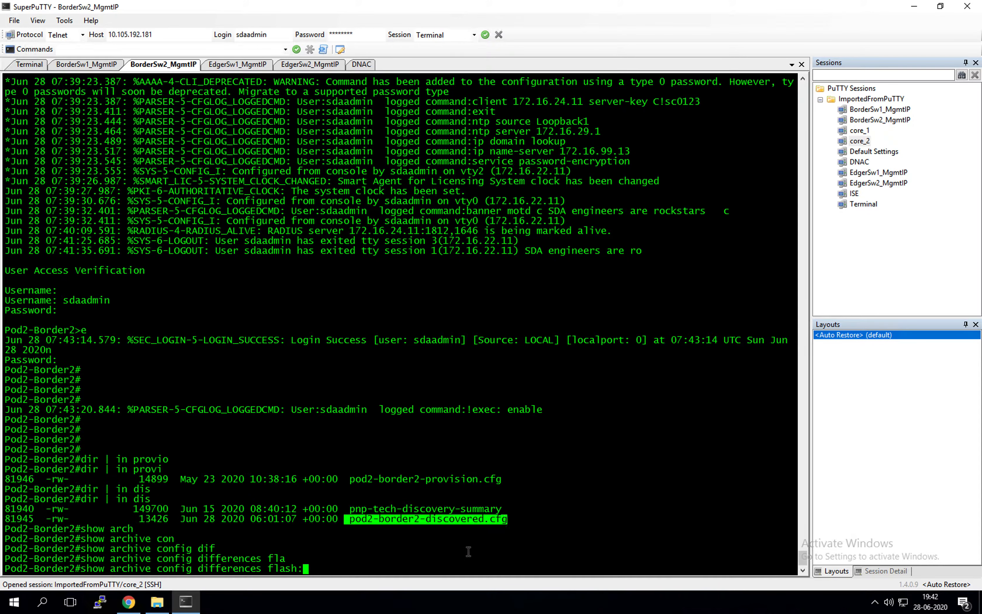
pyautogui.rightClick(441, 554)
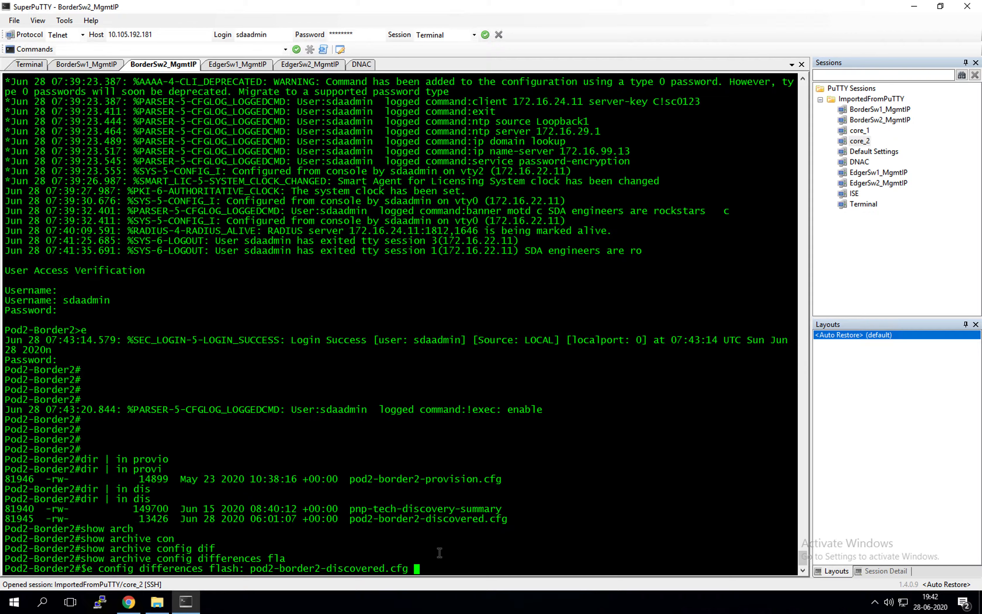
# Correct the comparison target to system:running-config and run the diff command
pyautogui.write('sy')
pyautogui.press('Tab')
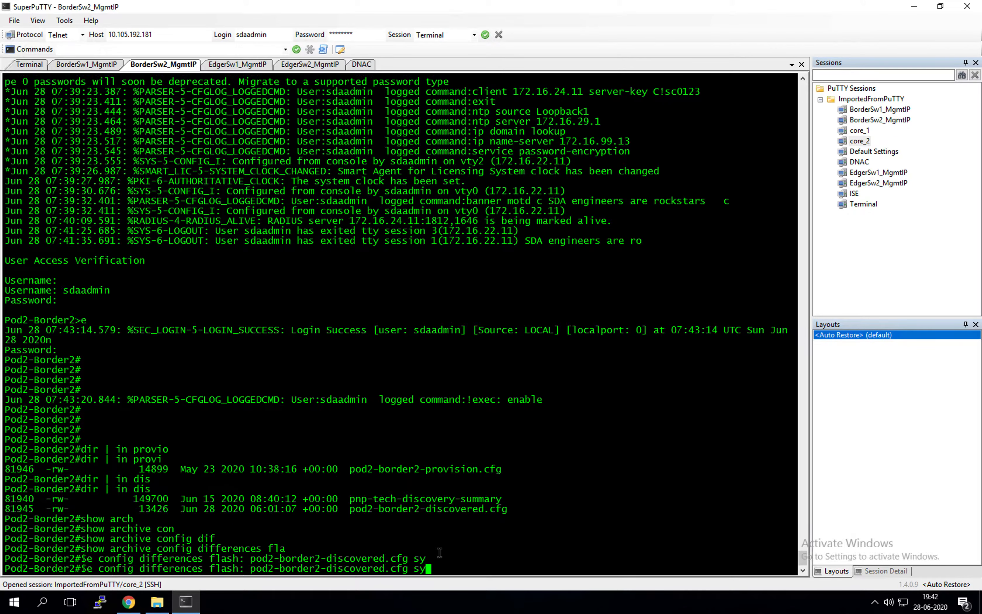
pyautogui.write('te')
pyautogui.press('Tab')
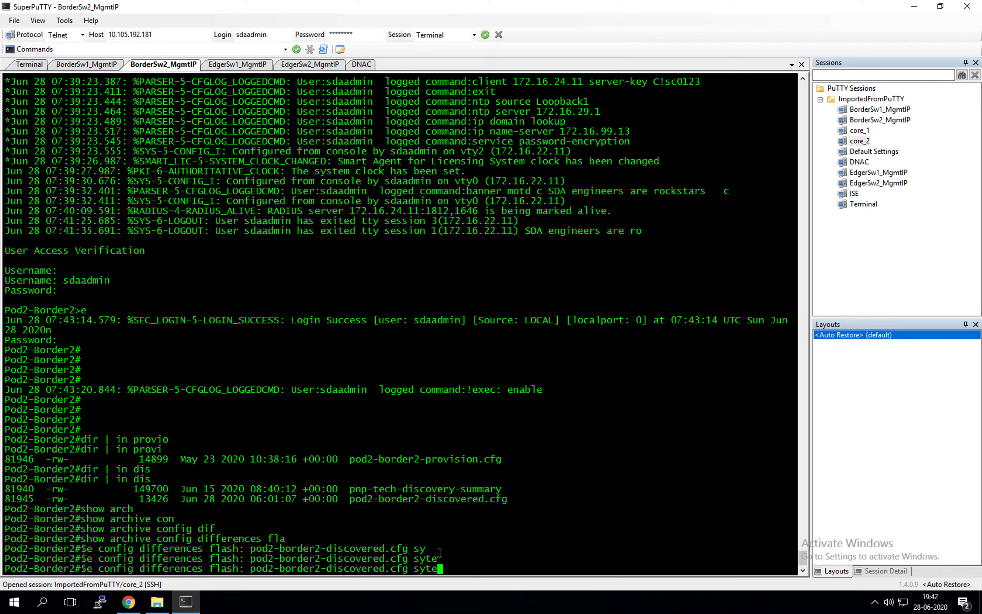
pyautogui.press('BackSpace')
pyautogui.press('BackSpace')
pyautogui.write('st')
pyautogui.press('Tab')
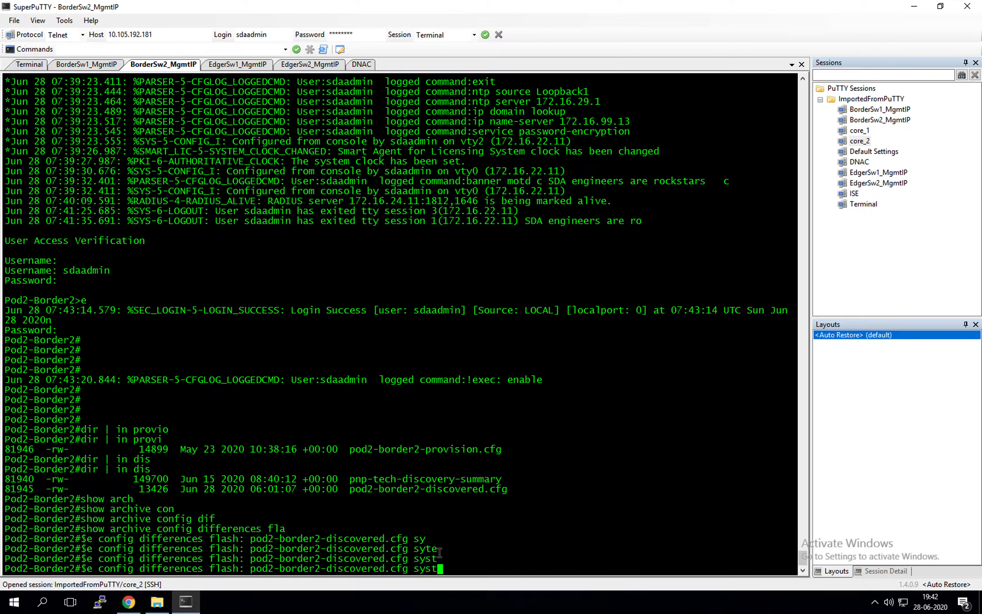
pyautogui.press('BackSpace')
pyautogui.press('BackSpace')
pyautogui.press('BackSpace')
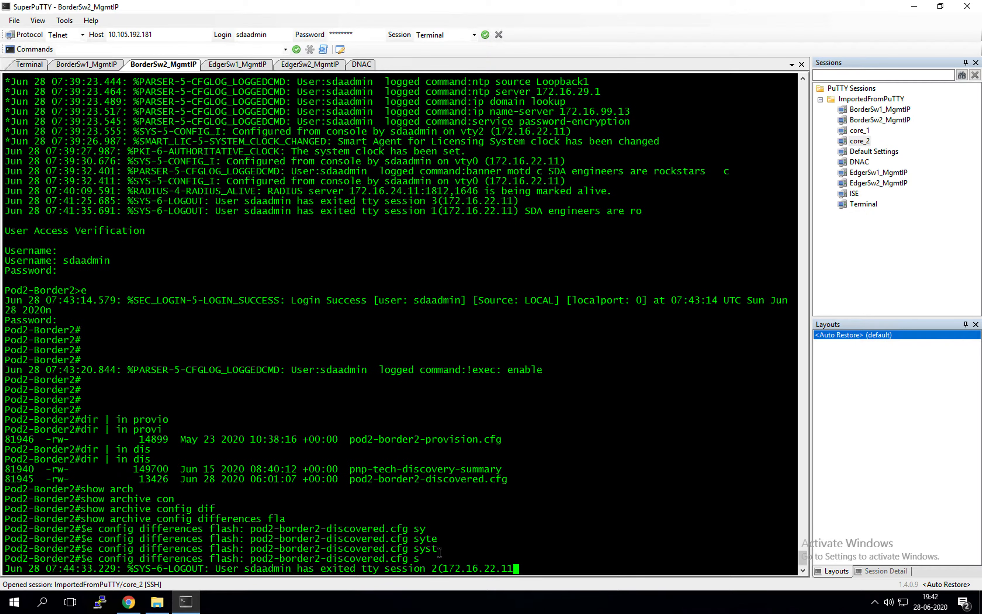
pyautogui.press('BackSpace')
pyautogui.press('Return')
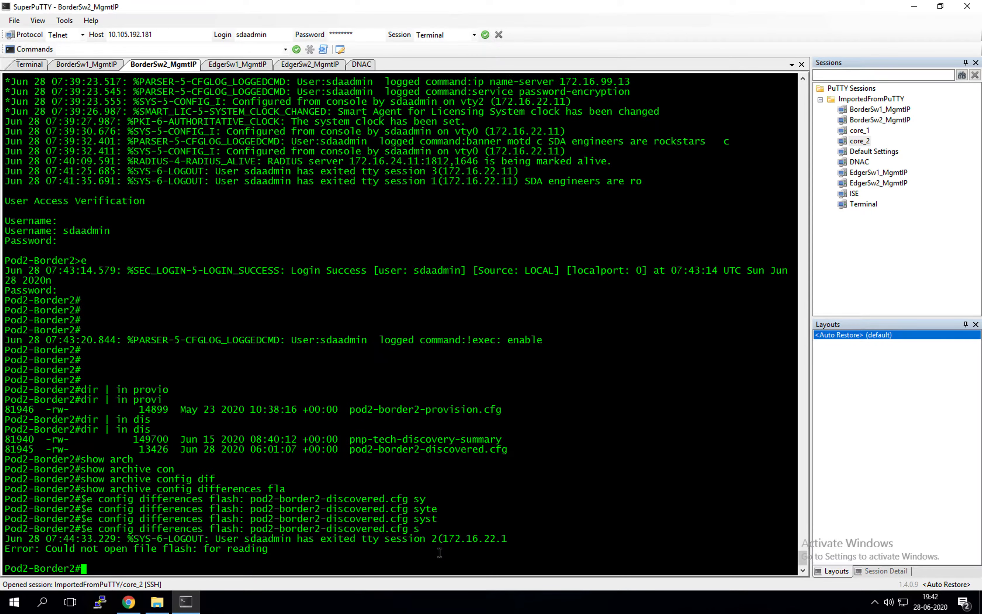
pyautogui.press('Up')
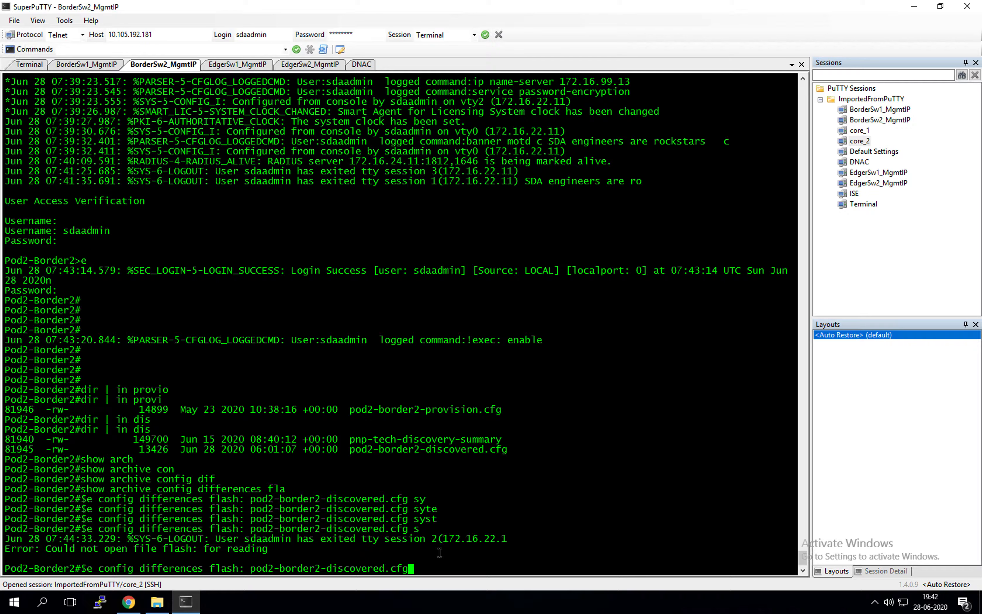
pyautogui.press('Tab')
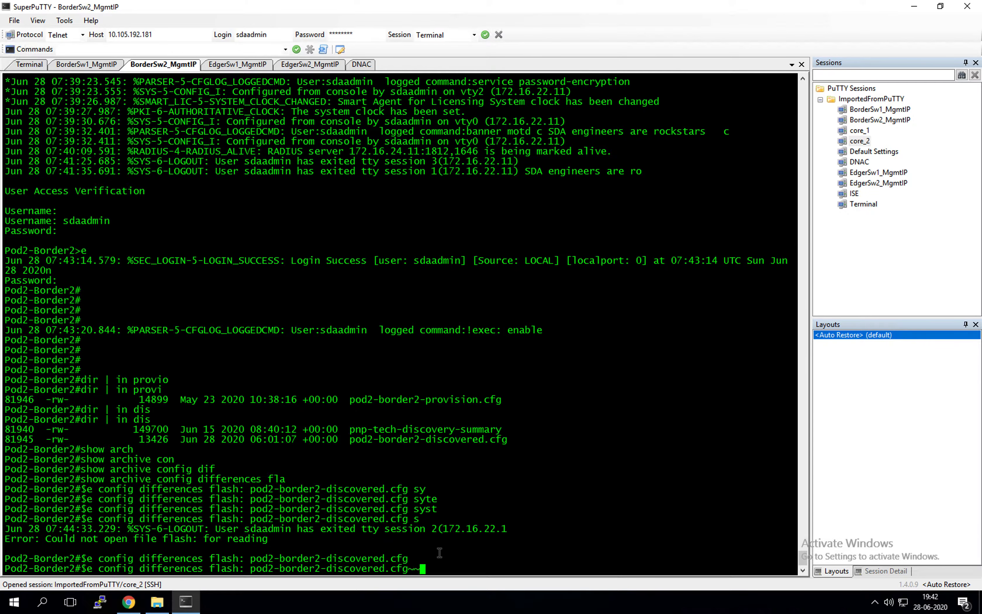
pyautogui.press('BackSpace')
pyautogui.press('BackSpace')
pyautogui.press('BackSpace')
pyautogui.press('BackSpace')
pyautogui.press('BackSpace')
pyautogui.press('Tab')
pyautogui.write('d')
pyautogui.press('Tab')
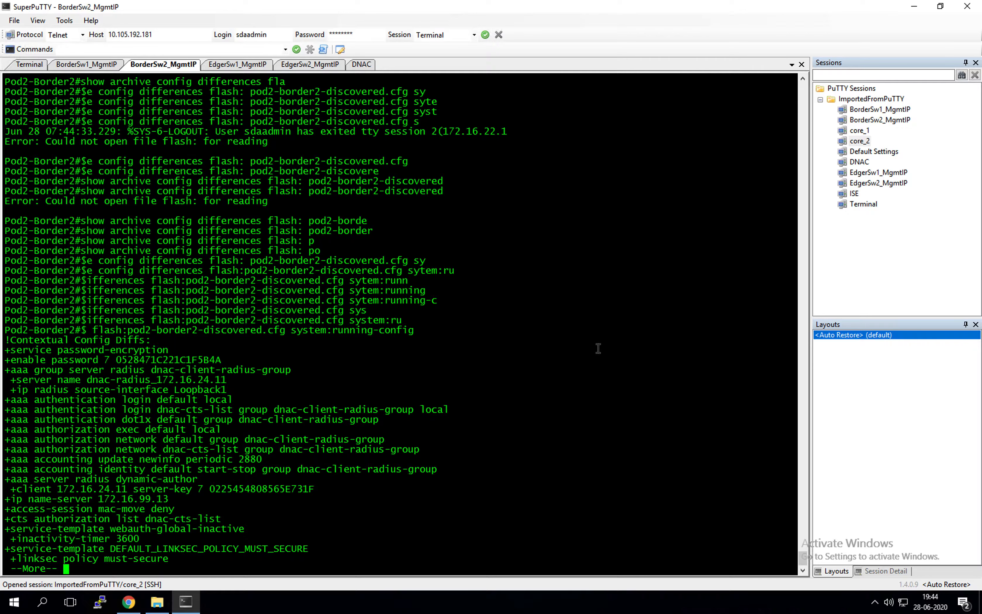
# Page through the remaining config diff output to its end
pyautogui.press('Return')
pyautogui.press('Return')
pyautogui.press('Return')
pyautogui.press('Return')
pyautogui.press('Return')
pyautogui.press('Return')
pyautogui.press('Return')
pyautogui.press('Return')
pyautogui.press('Return')
pyautogui.press('Return')
pyautogui.press('Return')
pyautogui.press('Return')
pyautogui.press('Return')
pyautogui.press('Return')
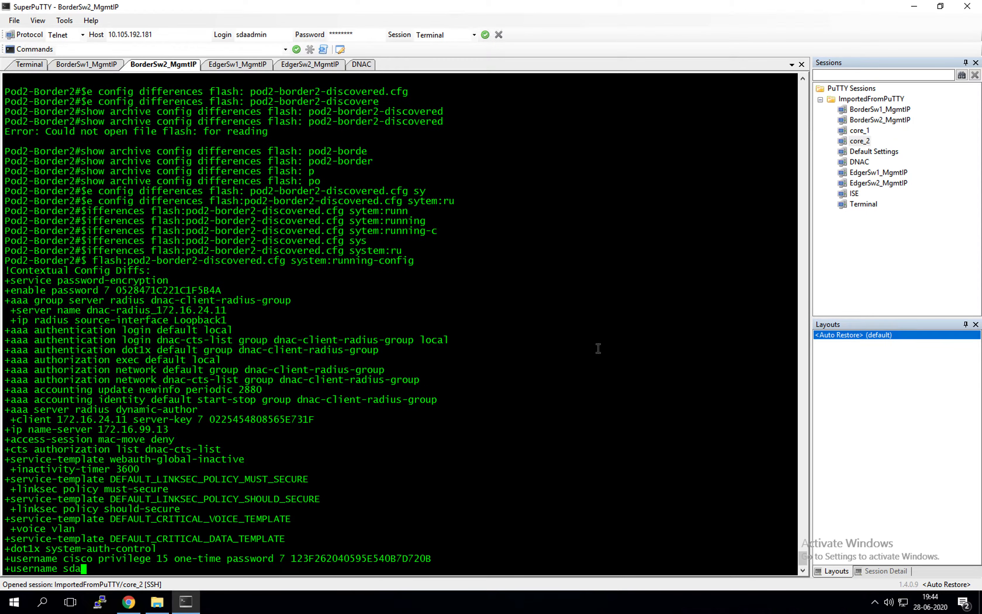
pyautogui.press('Return')
pyautogui.press('Return')
pyautogui.press('Return')
pyautogui.press('Return')
pyautogui.press('Return')
pyautogui.press('Return')
pyautogui.press('Return')
pyautogui.press('Return')
pyautogui.press('Return')
pyautogui.press('Return')
pyautogui.press('Return')
pyautogui.press('Return')
pyautogui.press('Return')
pyautogui.press('Return')
pyautogui.press('Return')
pyautogui.press('Return')
pyautogui.press('Return')
pyautogui.press('Return')
pyautogui.press('Return')
pyautogui.press('Return')
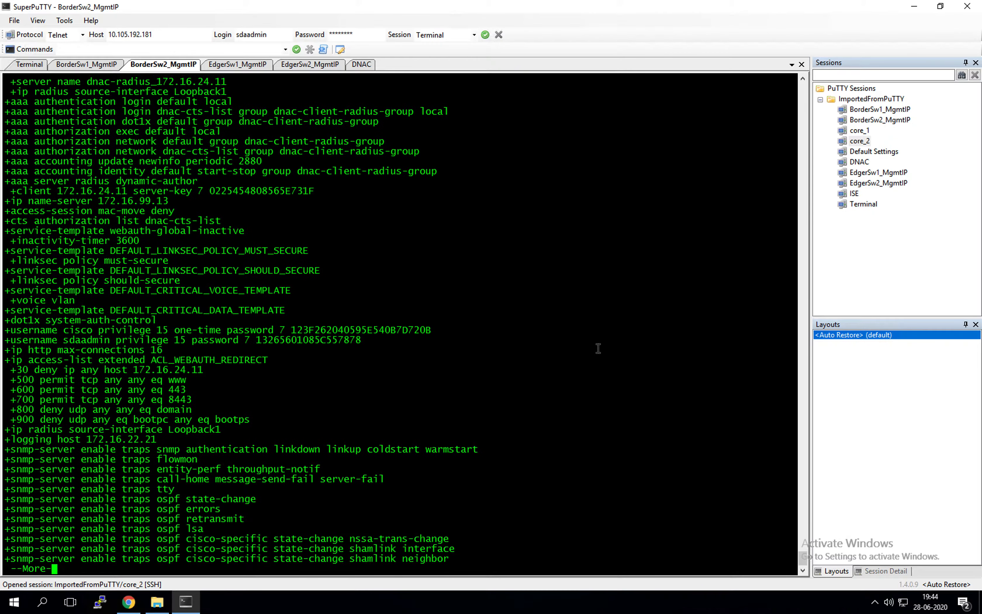
pyautogui.press('Return')
pyautogui.press('Return')
pyautogui.press('Return')
pyautogui.press('Return')
pyautogui.press('Return')
pyautogui.press('Return')
pyautogui.press('Return')
pyautogui.press('Return')
pyautogui.press('Return')
pyautogui.press('Return')
pyautogui.press('Return')
pyautogui.press('Return')
pyautogui.press('Return')
pyautogui.press('Return')
pyautogui.press('Return')
pyautogui.press('Return')
pyautogui.press('Return')
pyautogui.press('Return')
pyautogui.press('Return')
pyautogui.press('Return')
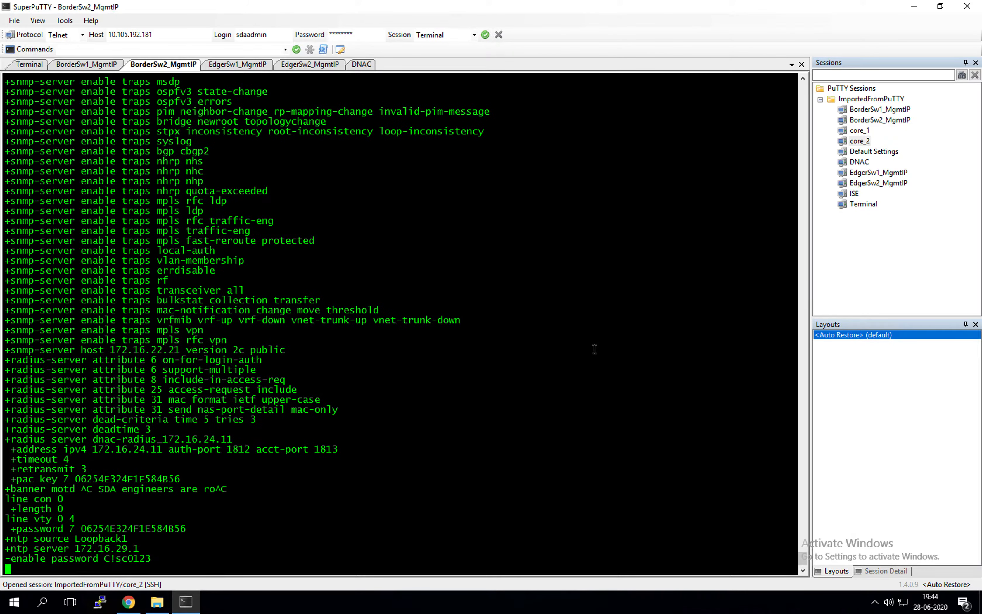
pyautogui.press('Return')
pyautogui.press('Return')
pyautogui.press('Return')
pyautogui.press('Return')
pyautogui.press('Return')
pyautogui.press('Return')
pyautogui.press('Return')
pyautogui.press('Return')
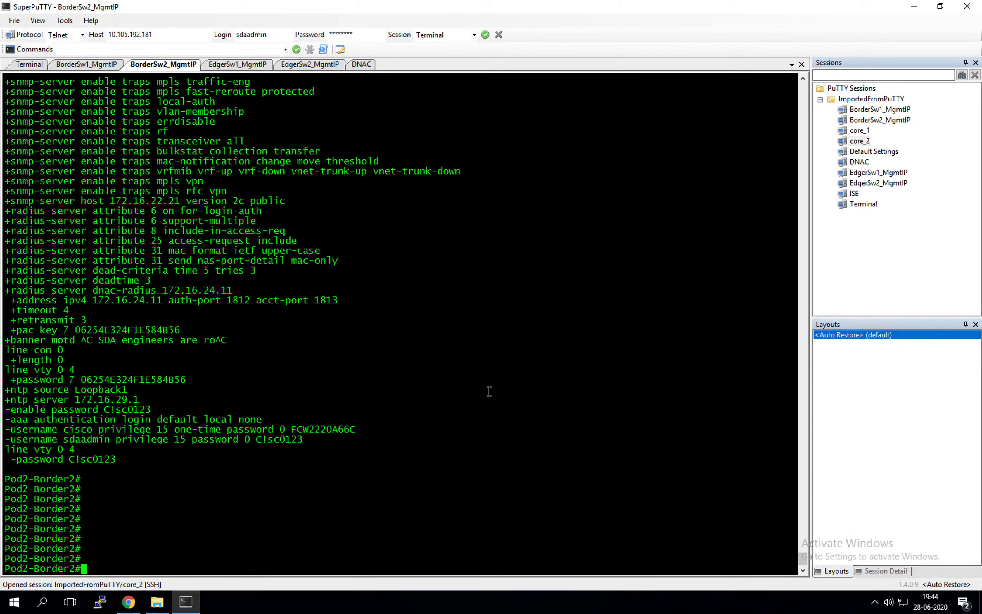
pyautogui.scroll(9, 244, 366)
pyautogui.scroll(-9, 133, 321)
# Highlight the added radius-server, ntp/enable password and access-session/service-template lines
pyautogui.moveTo(8, 207); pyautogui.dragTo(300, 322)
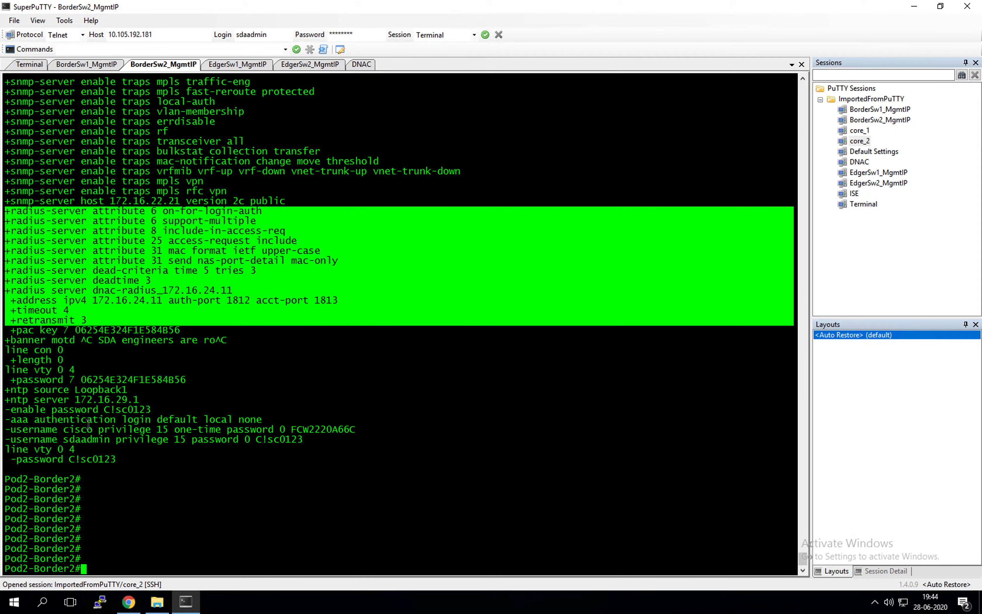
pyautogui.moveTo(10, 390); pyautogui.dragTo(260, 400)
pyautogui.scroll(8, 261, 400)
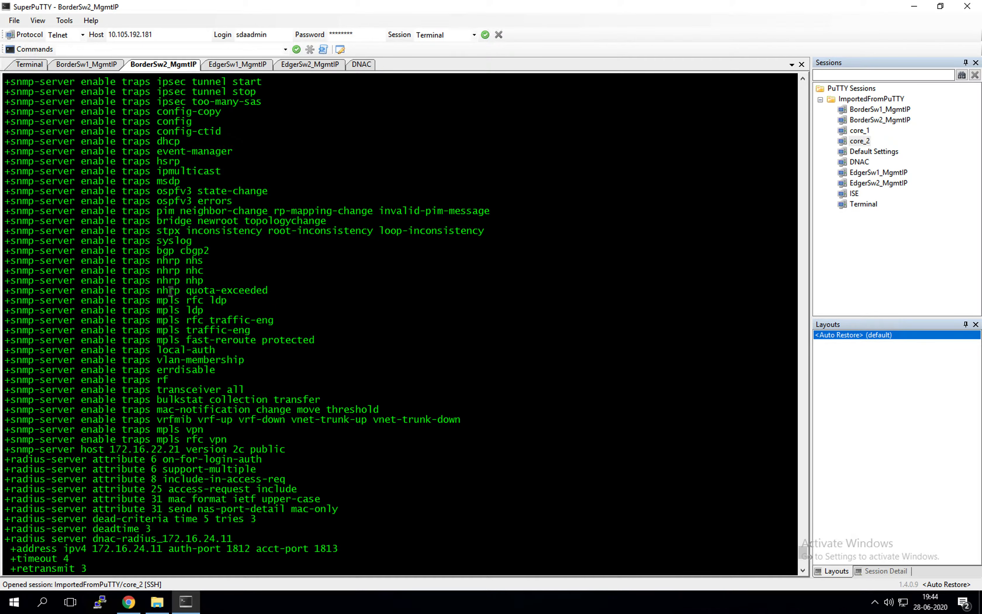
pyautogui.scroll(15, 112, 259)
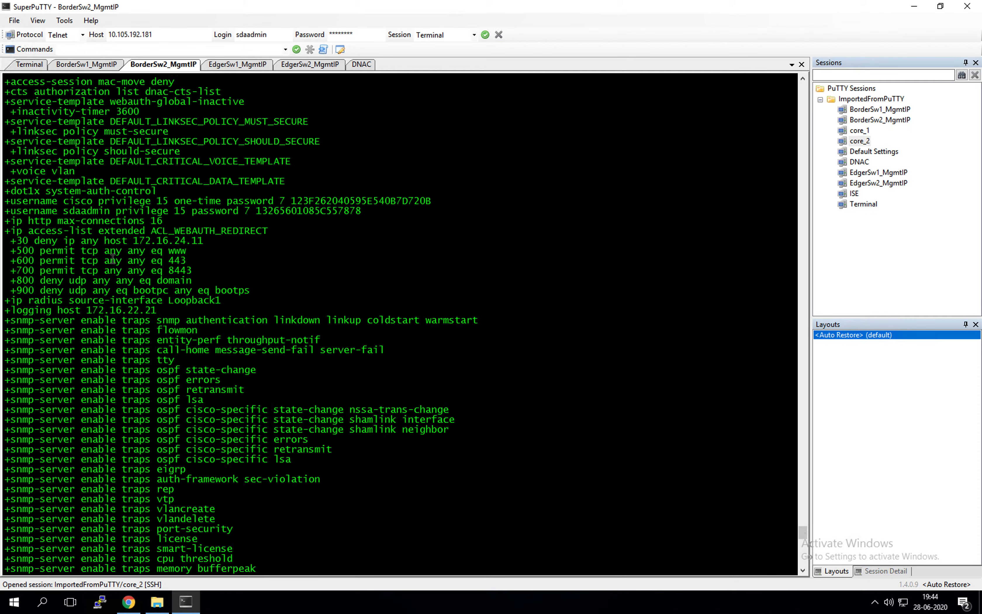
pyautogui.scroll(8, 113, 259)
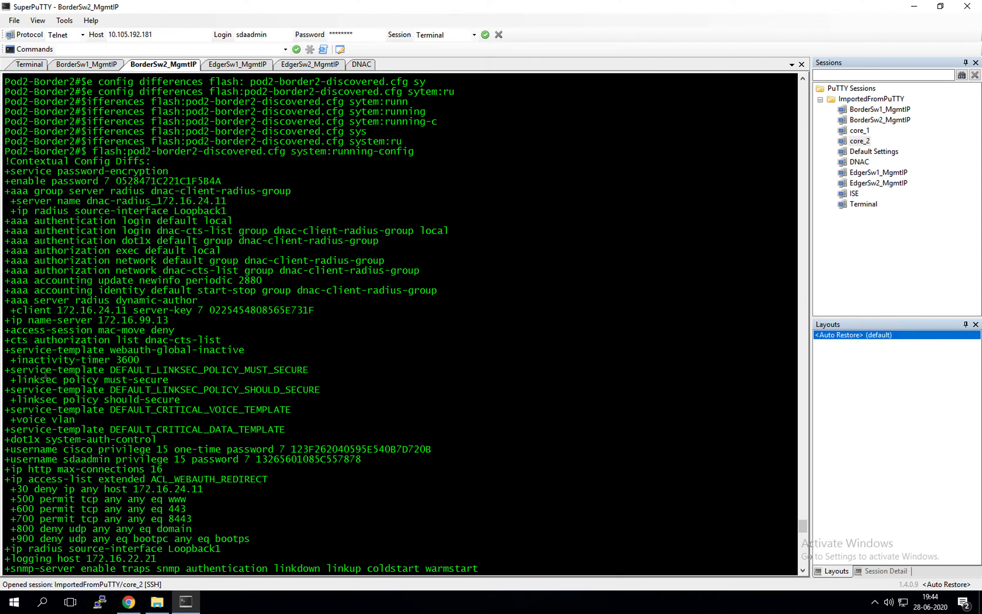
pyautogui.moveTo(11, 330); pyautogui.dragTo(259, 352)
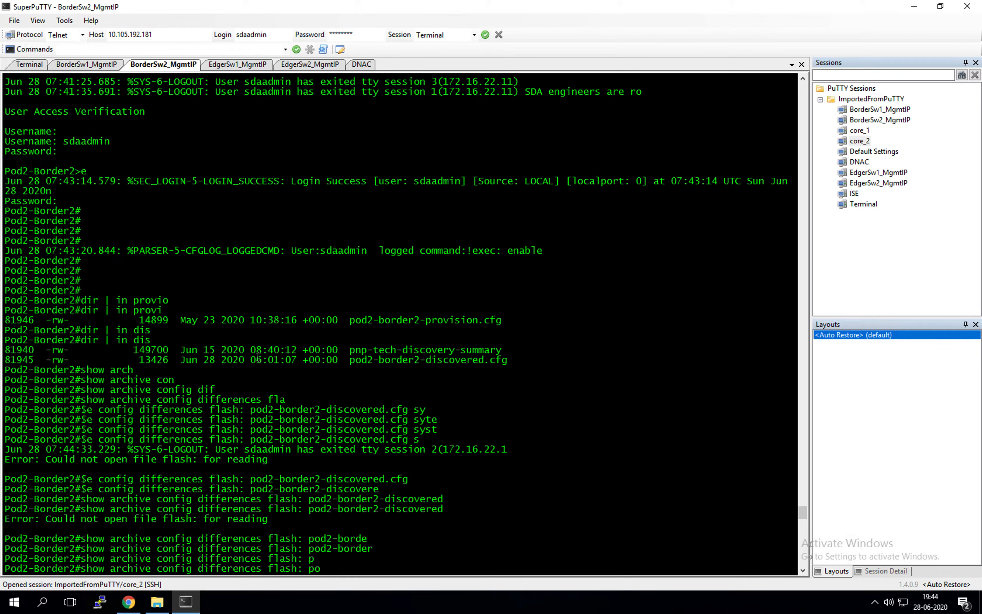
pyautogui.scroll(20, 259, 356)
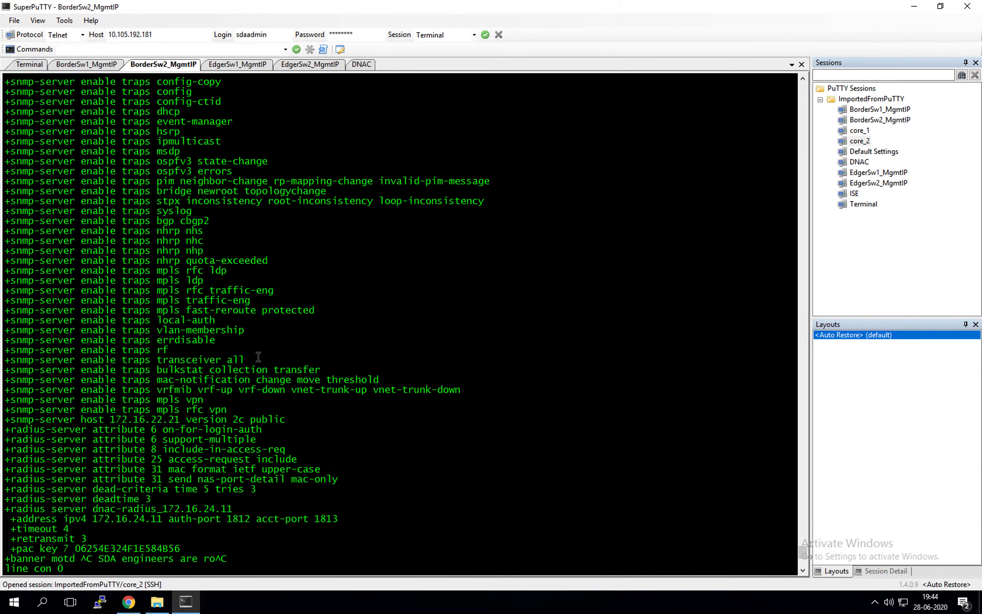
pyautogui.scroll(-20, 259, 359)
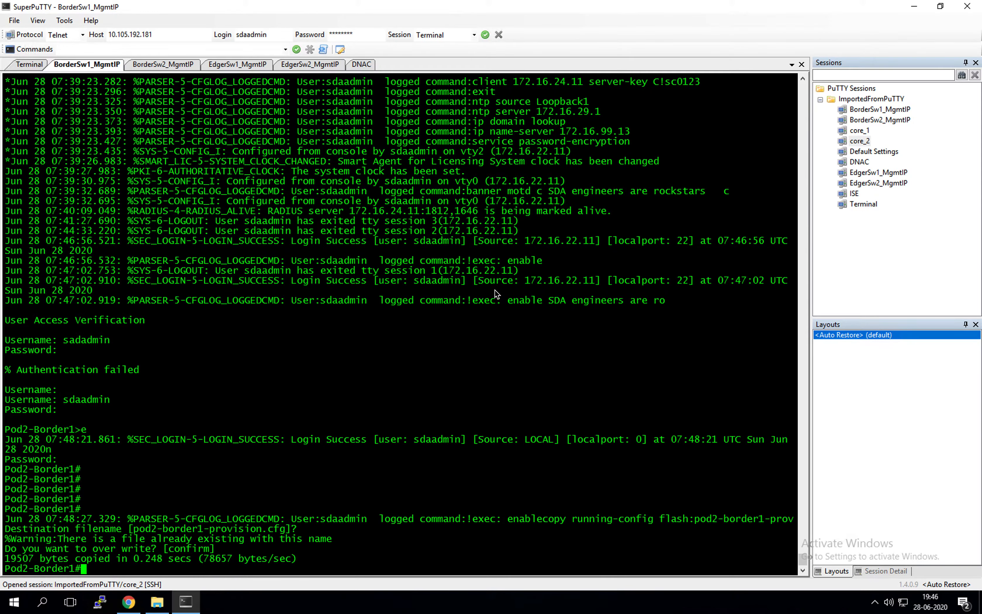
# Switch to the OneNote desktop space showing the SDA mind map
pyautogui.hotkey('ctrl', 'Up')
pyautogui.click(493, 25)
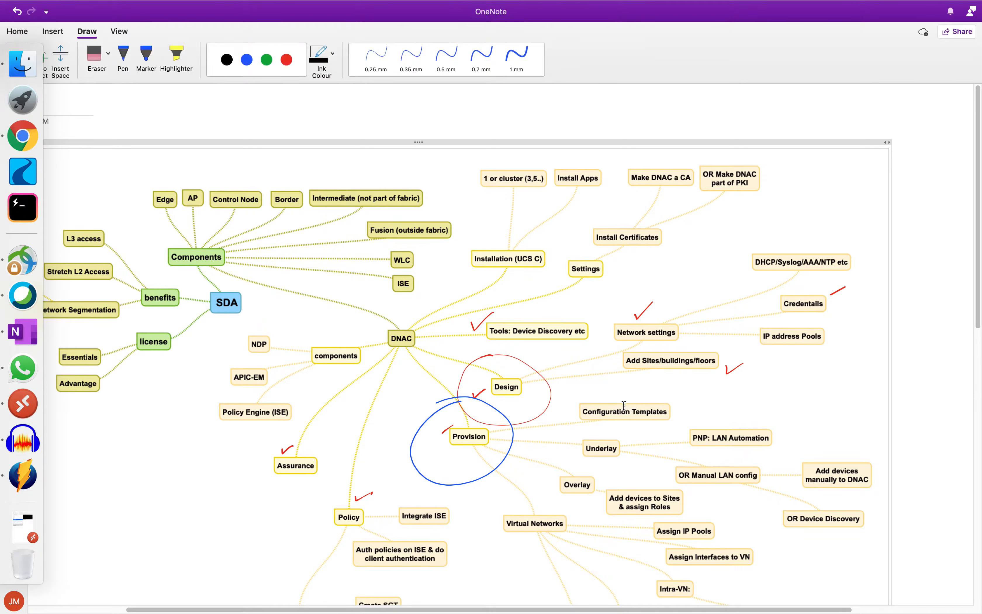
# Tick Configuration Templates with a red 0.25 mm pen checkmark, then show Mission Control
pyautogui.click(289, 60)
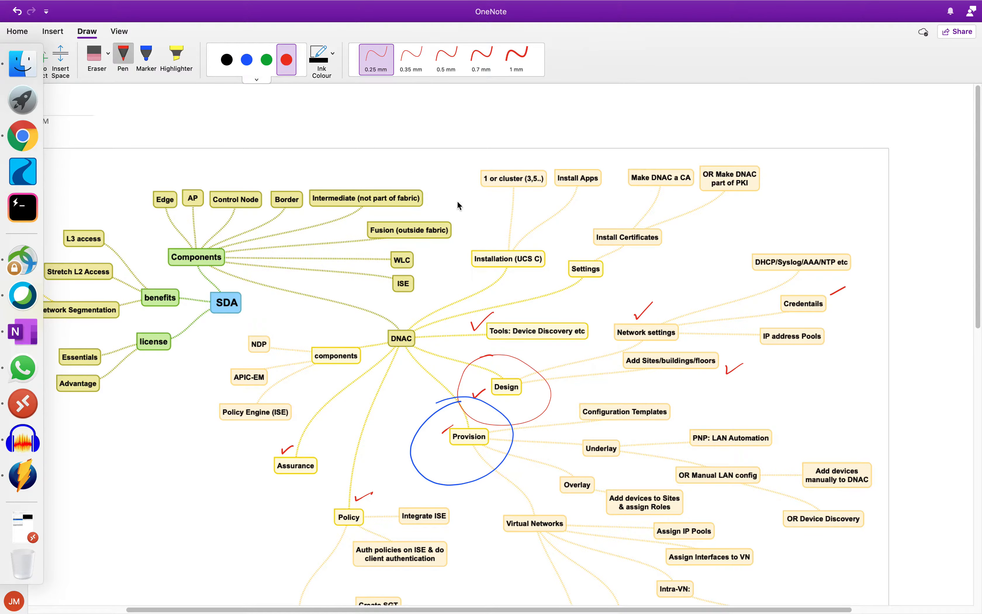
pyautogui.moveTo(628, 397); pyautogui.dragTo(650, 392)
pyautogui.hotkey('ctrl', 'Up')
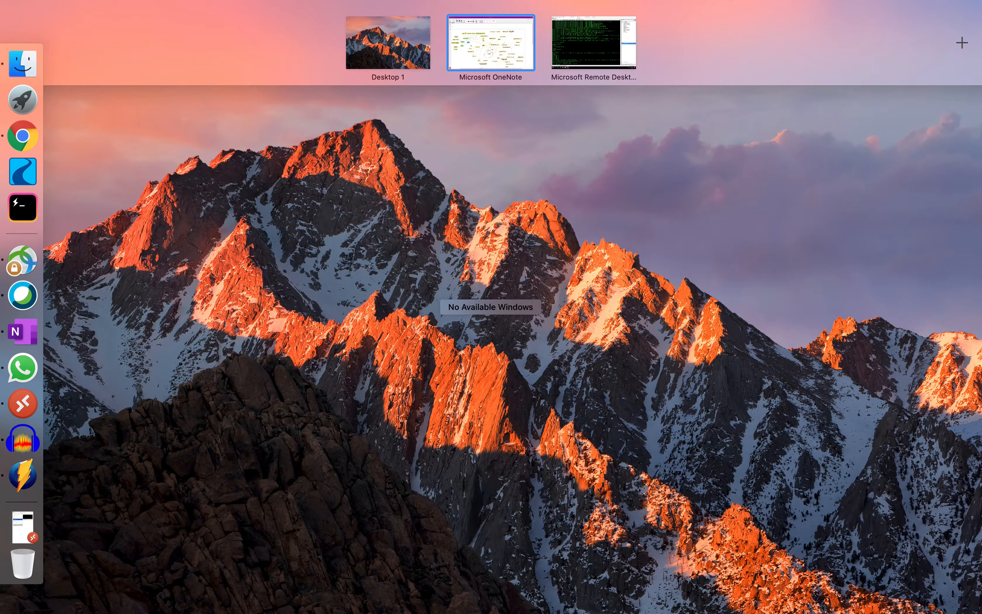
# Return to the OneNote space and open the Whiteboard section's SDA Topology page full-width
pyautogui.click(482, 41)
pyautogui.click(13, 96)
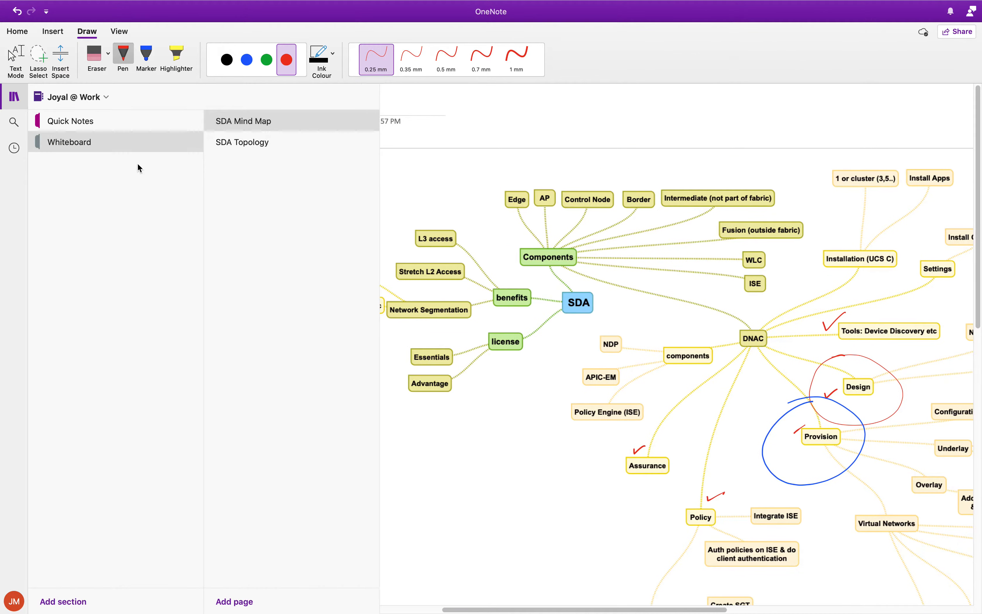
pyautogui.click(266, 144)
pyautogui.click(15, 96)
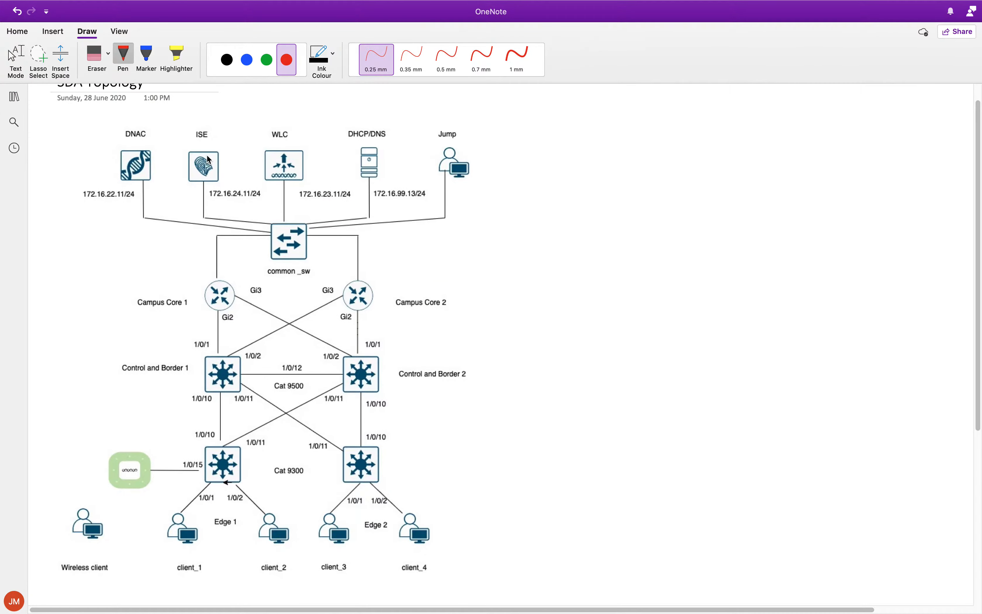
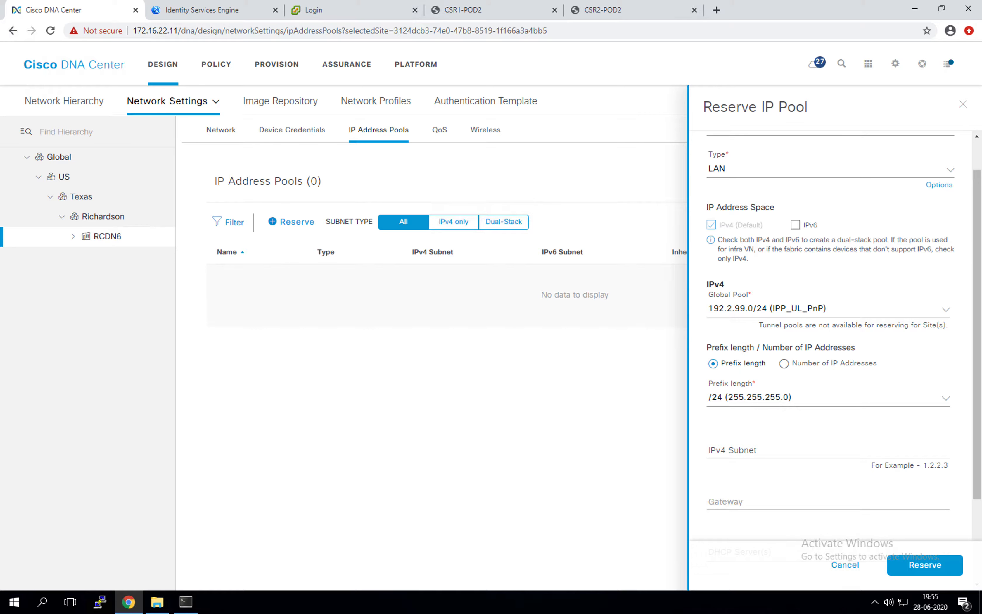
# Paste 192.2.99.0 as the PnP_RCDN6 pool's IPv4 subnet and reserve the pool
pyautogui.click(753, 446)
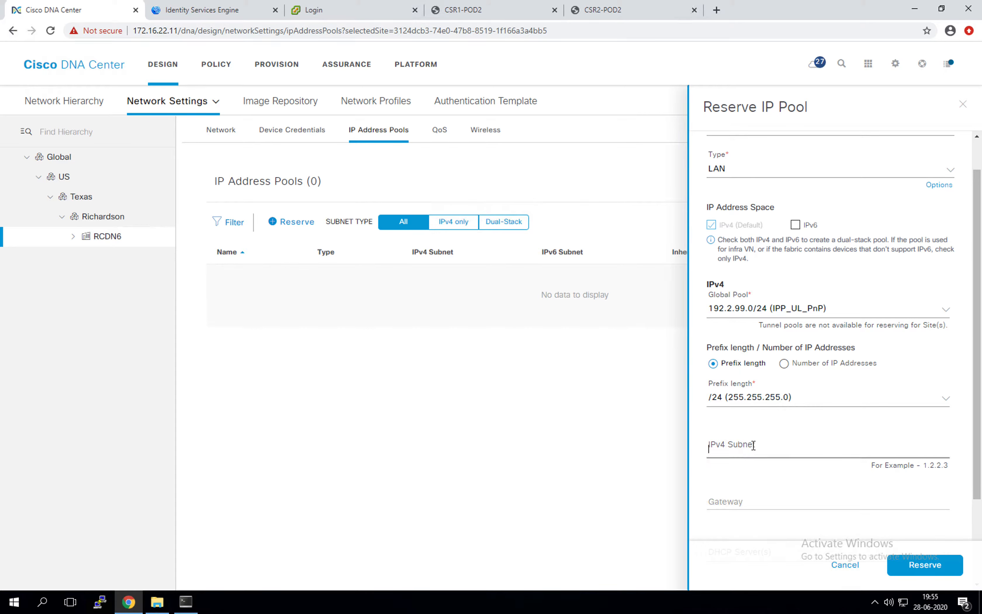
pyautogui.write('192.2.99.0')
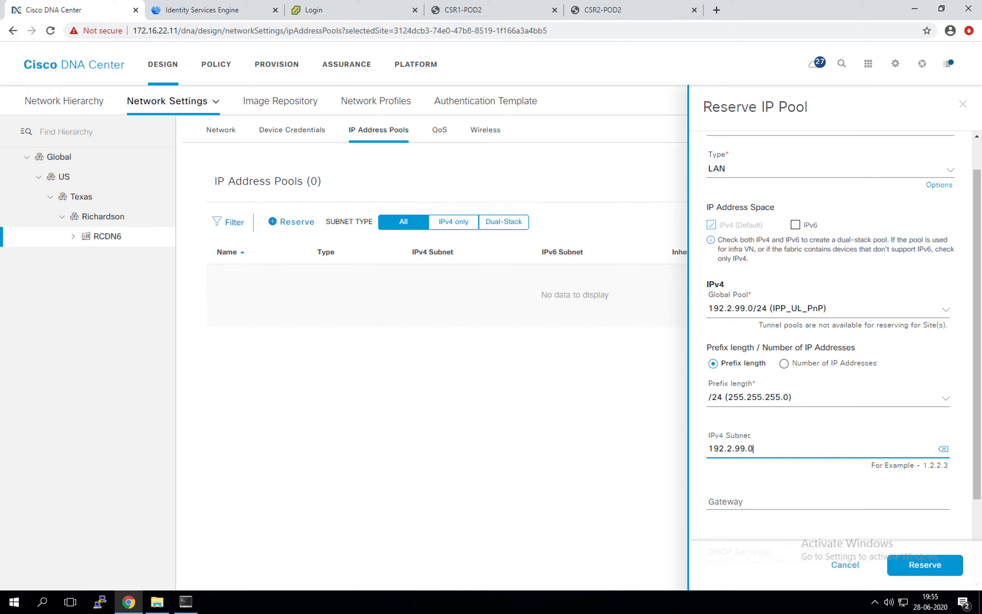
pyautogui.scroll(-3, 855, 378)
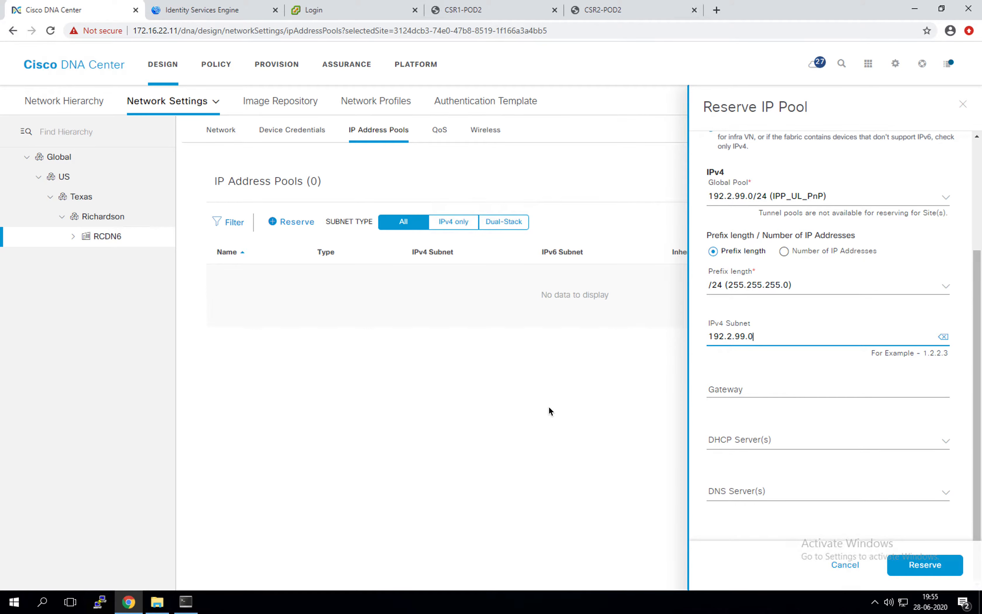
pyautogui.click(917, 570)
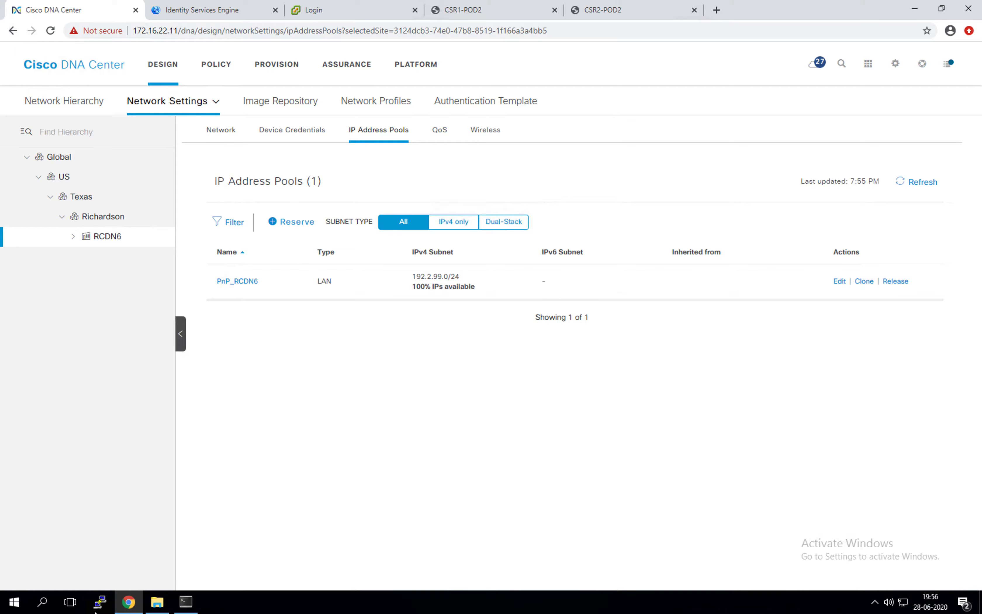
# Bring up SuperPuTTY, then OneNote's SDA Topology diagram with its seed, DHCP and VLAN 1 notes
pyautogui.click(186, 601)
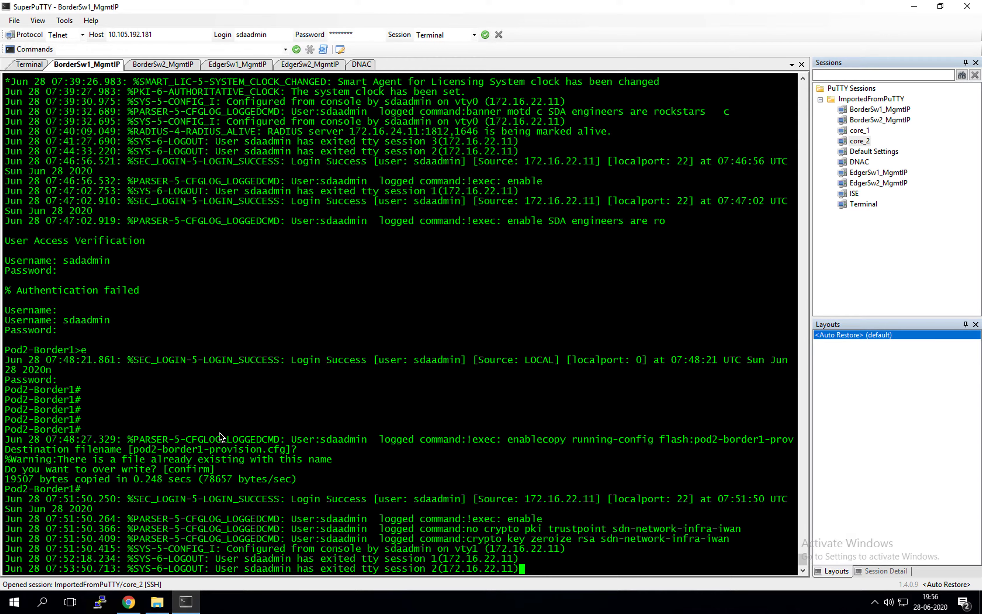
pyautogui.moveTo(7, 292)
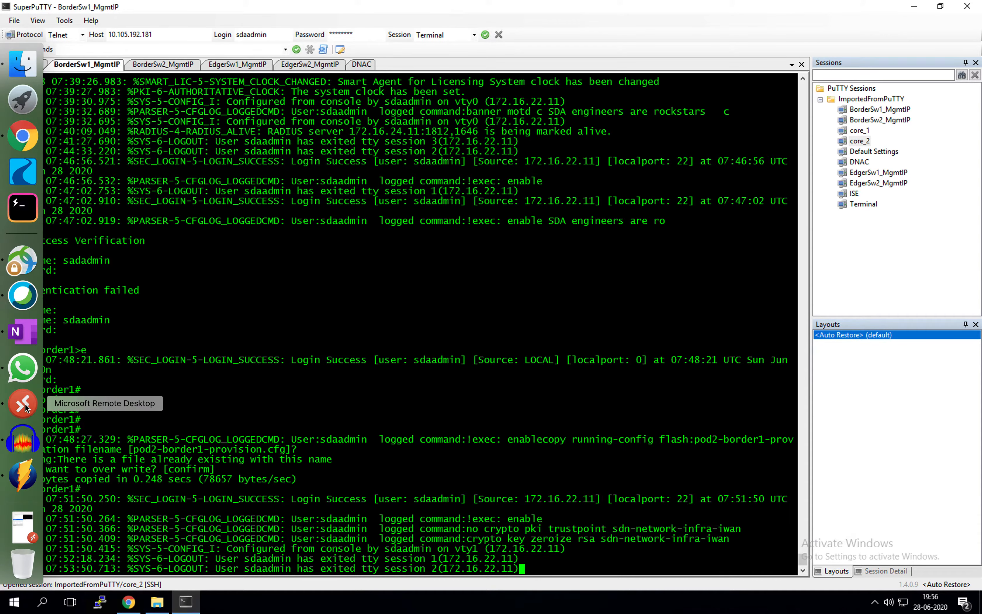
pyautogui.click(8, 332)
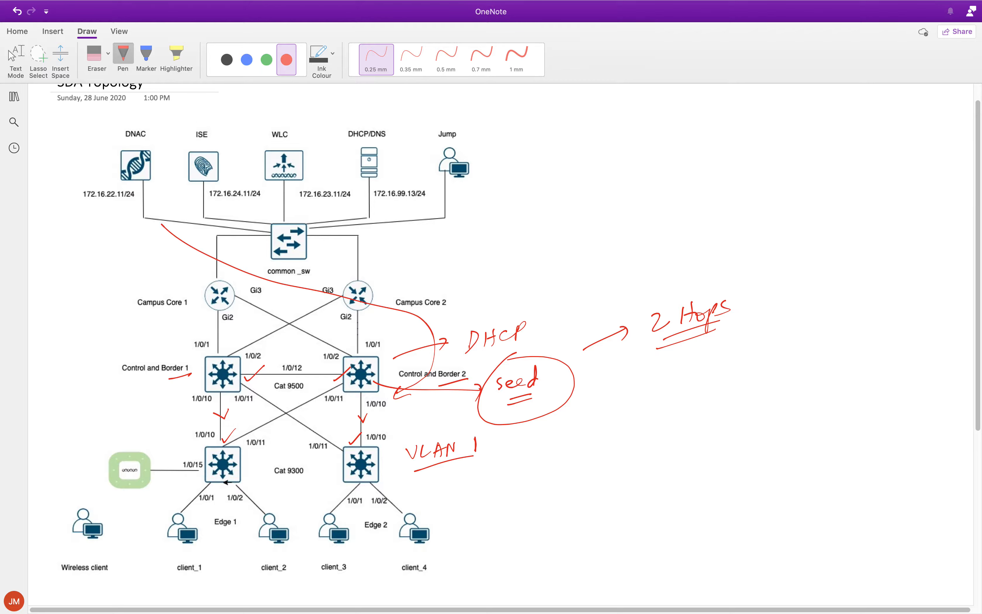
pyautogui.moveTo(3, 455)
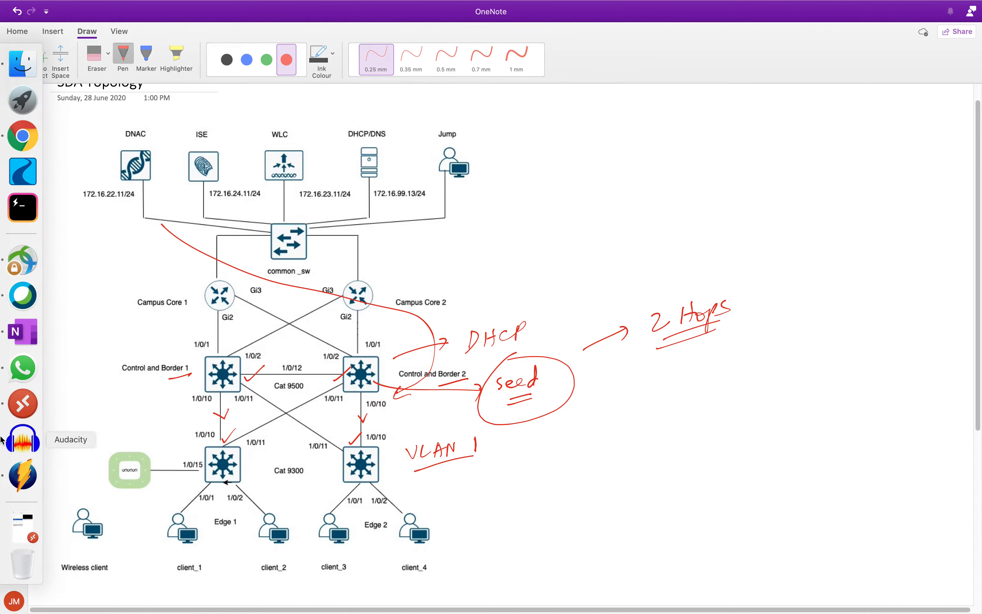
# Log in to the Border1 console with the admin credentials and enter privileged mode
pyautogui.click(22, 403)
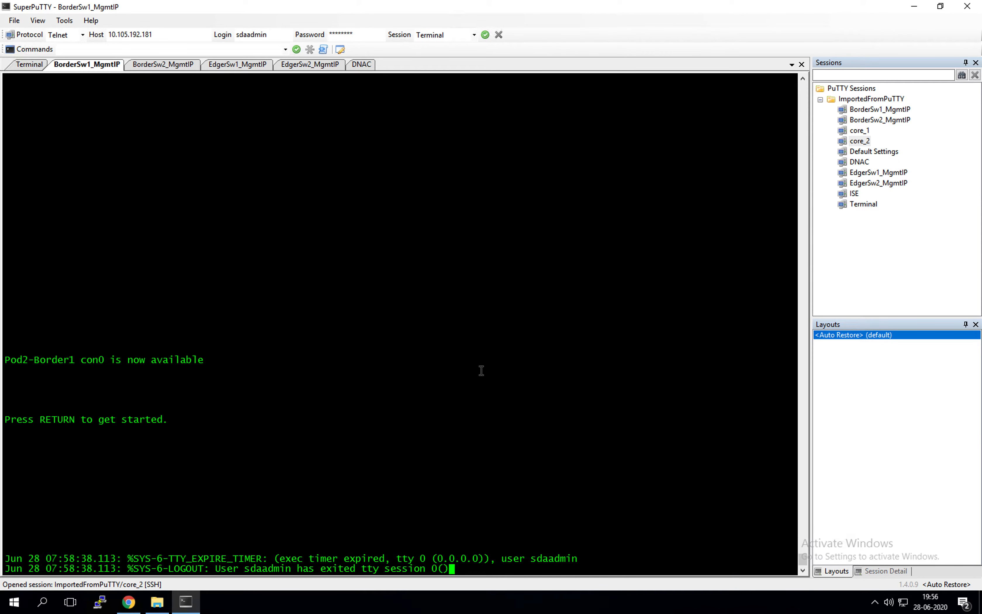
pyautogui.press('Return')
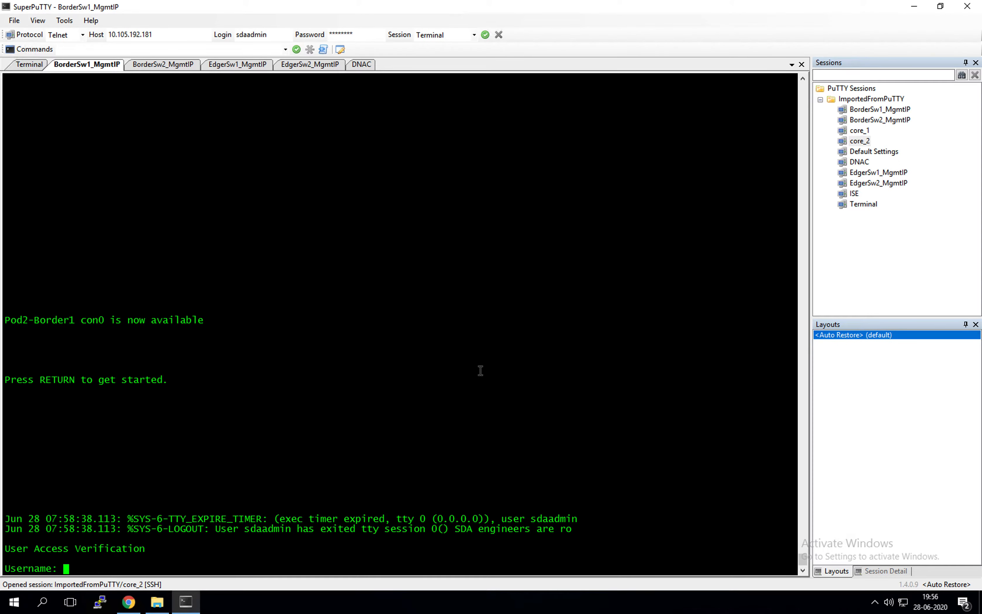
pyautogui.write('sdaadmin')
pyautogui.press('Return')
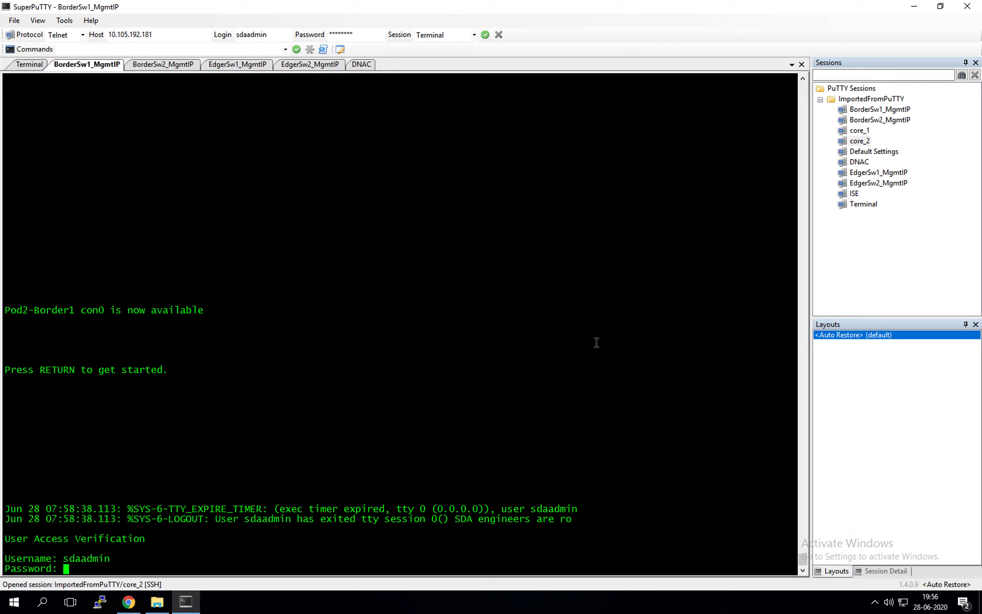
pyautogui.press('Return')
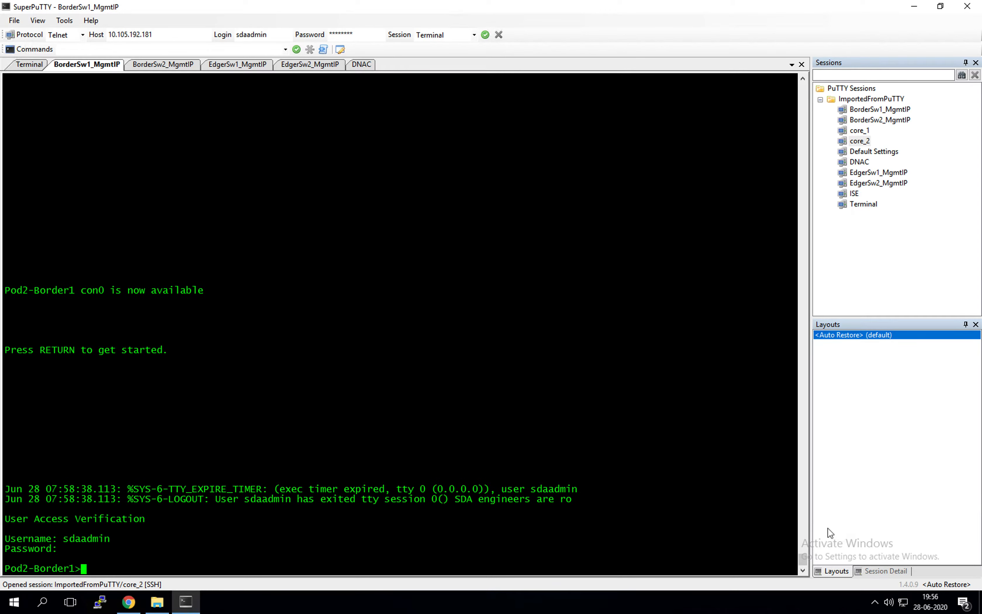
pyautogui.write('en')
pyautogui.press('Return')
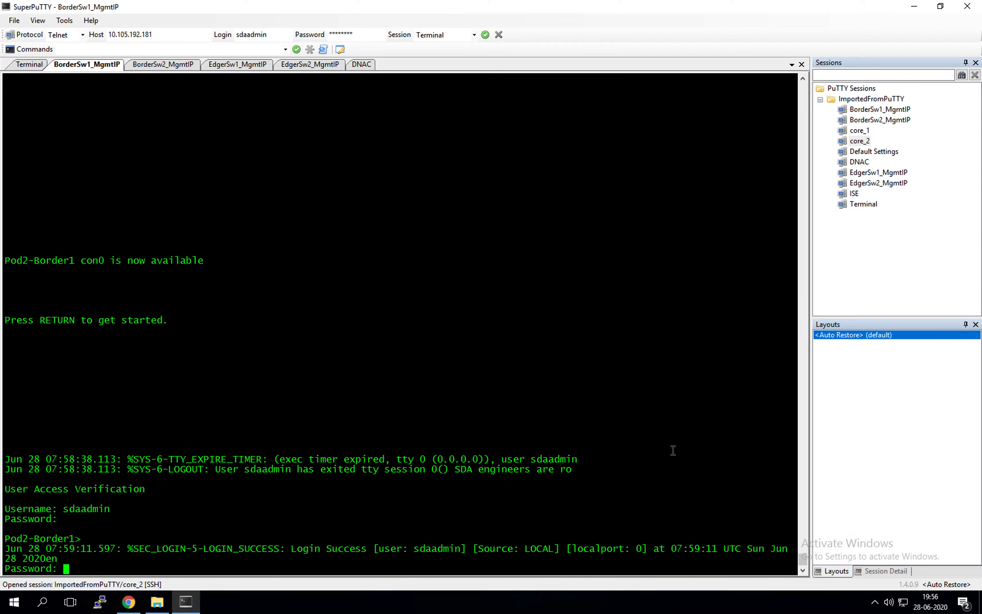
pyautogui.press('Return')
pyautogui.press('Return')
pyautogui.press('Return')
pyautogui.press('Return')
pyautogui.press('Return')
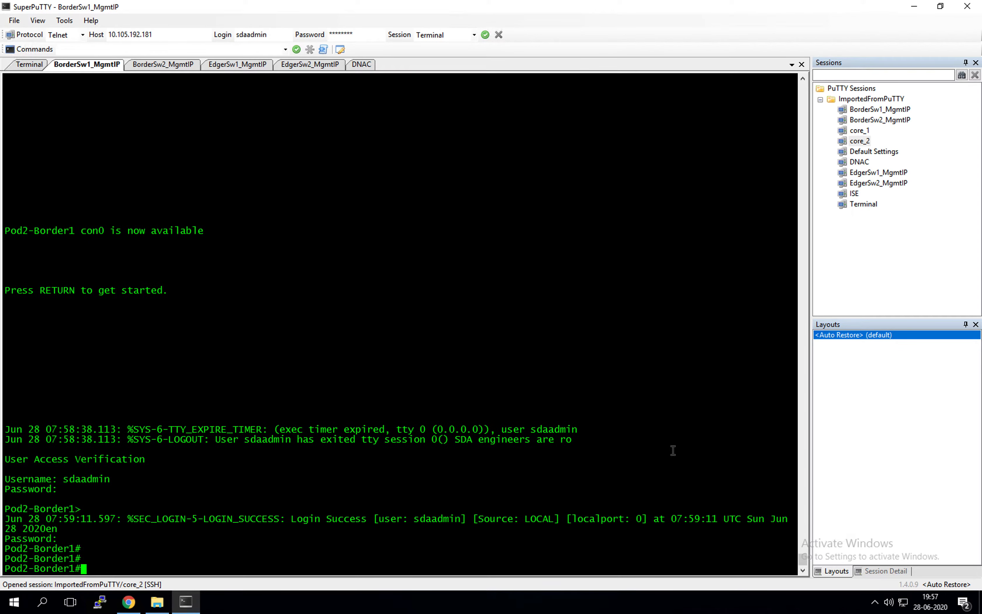
pyautogui.click(402, 305)
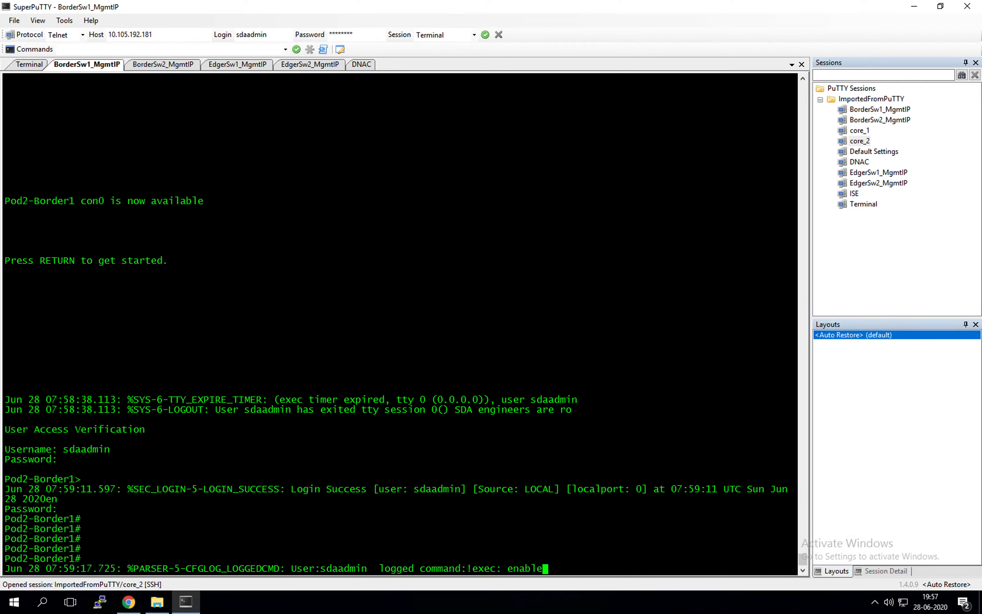
# Reset interfaces Ten 1/0/10 and 1/0/11 to defaults on Border1 and save with wr mem
pyautogui.click(621, 264)
pyautogui.write('config t')
pyautogui.press('Return')
pyautogui.press('Return')
pyautogui.press('Return')
pyautogui.press('Return')
pyautogui.press('Return')
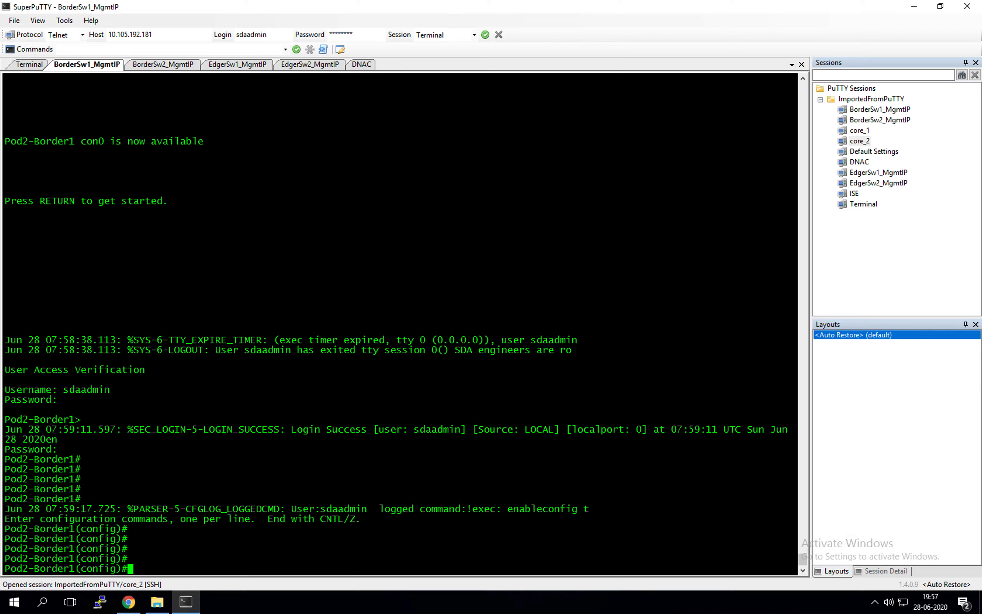
pyautogui.rightClick(453, 247)
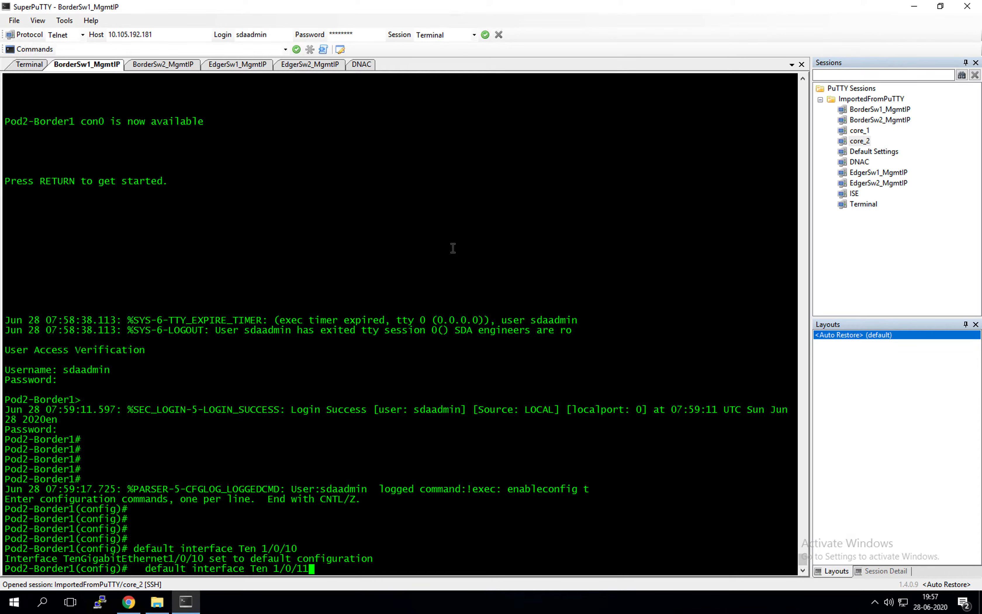
pyautogui.press('Return')
pyautogui.press('Return')
pyautogui.press('Return')
pyautogui.press('Return')
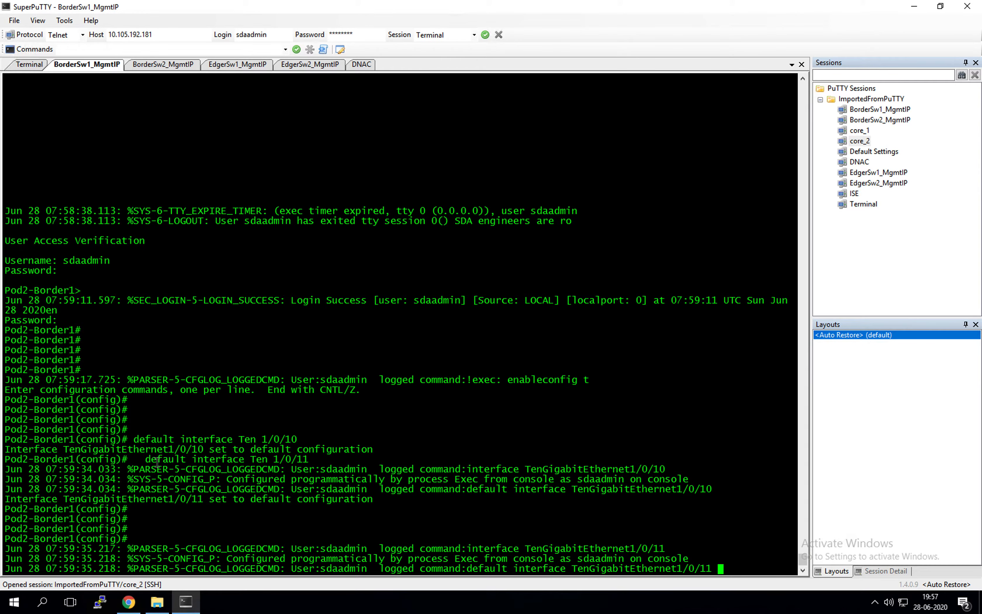
pyautogui.press('Return')
pyautogui.press('Return')
pyautogui.press('Return')
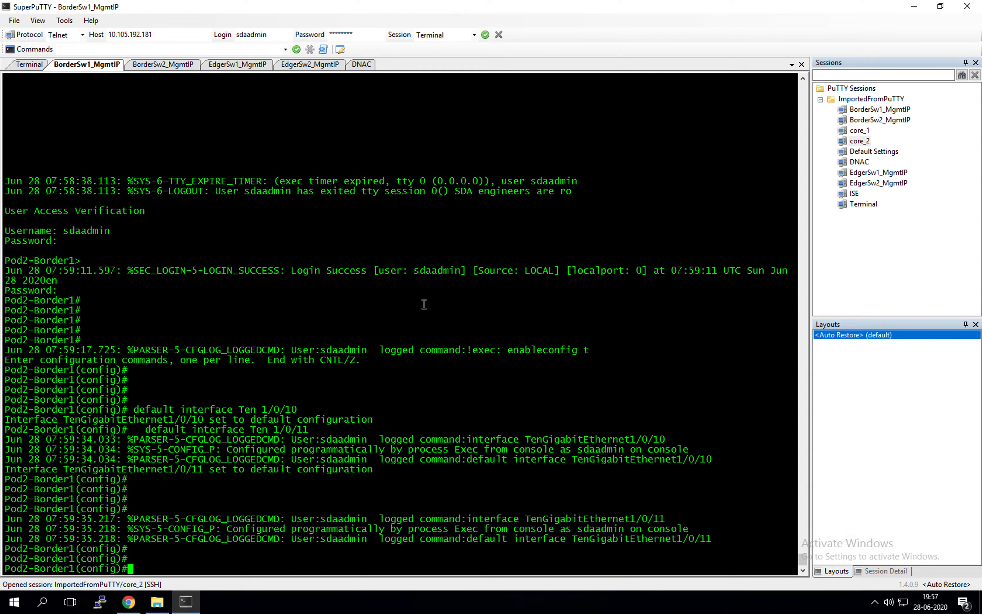
pyautogui.write('end')
pyautogui.press('Return')
pyautogui.write('w')
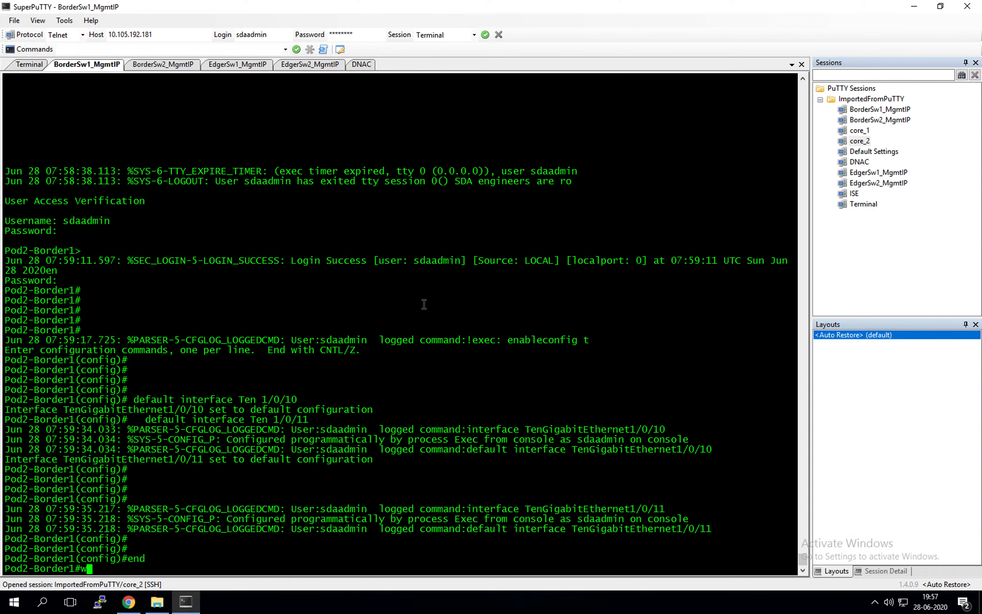
pyautogui.write('r mem')
pyautogui.press('Return')
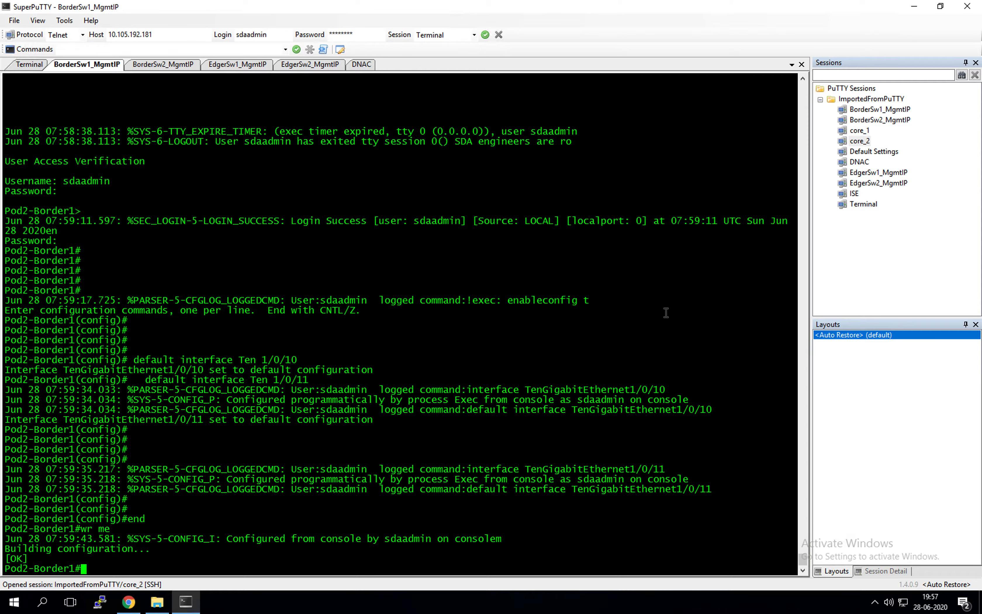
pyautogui.press('Return')
pyautogui.press('Return')
# Remove the pnp-zero-touch PnP profile on Border1 and exit configuration mode
pyautogui.click(694, 325)
pyautogui.write('conf t')
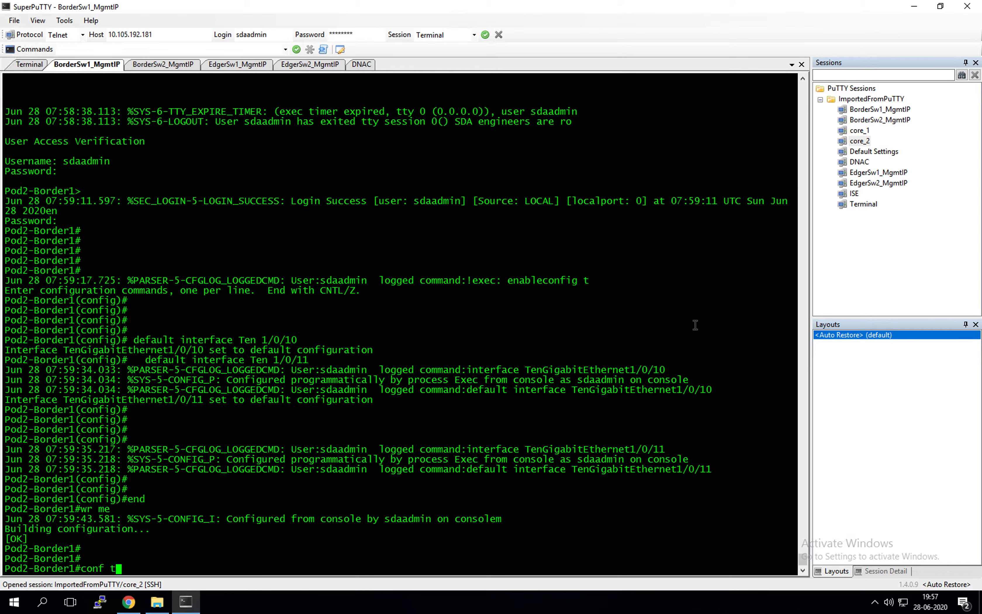
pyautogui.press('Return')
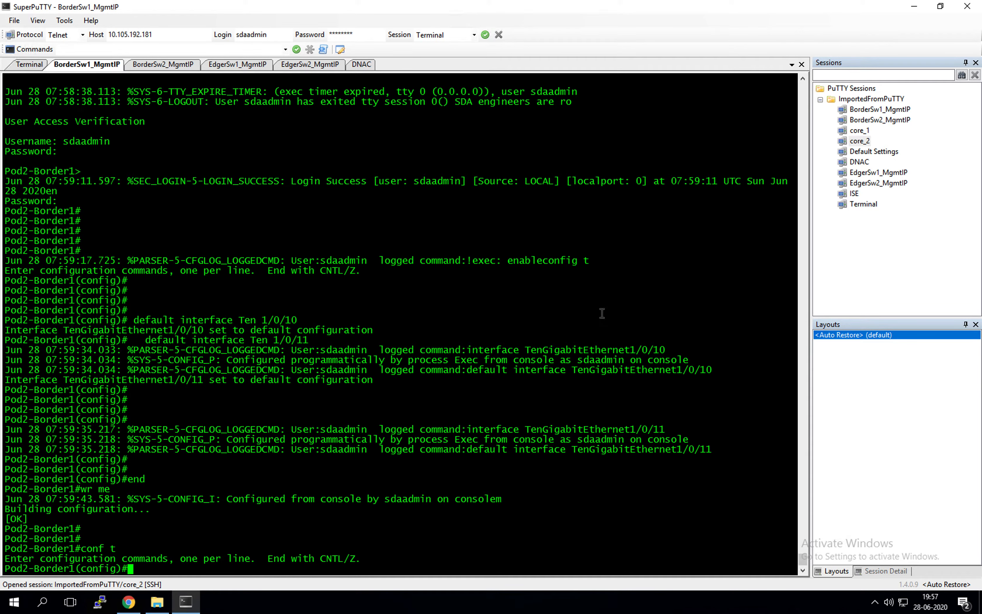
pyautogui.press('Return')
pyautogui.press('Return')
pyautogui.press('Return')
pyautogui.press('Return')
pyautogui.rightClick(602, 515)
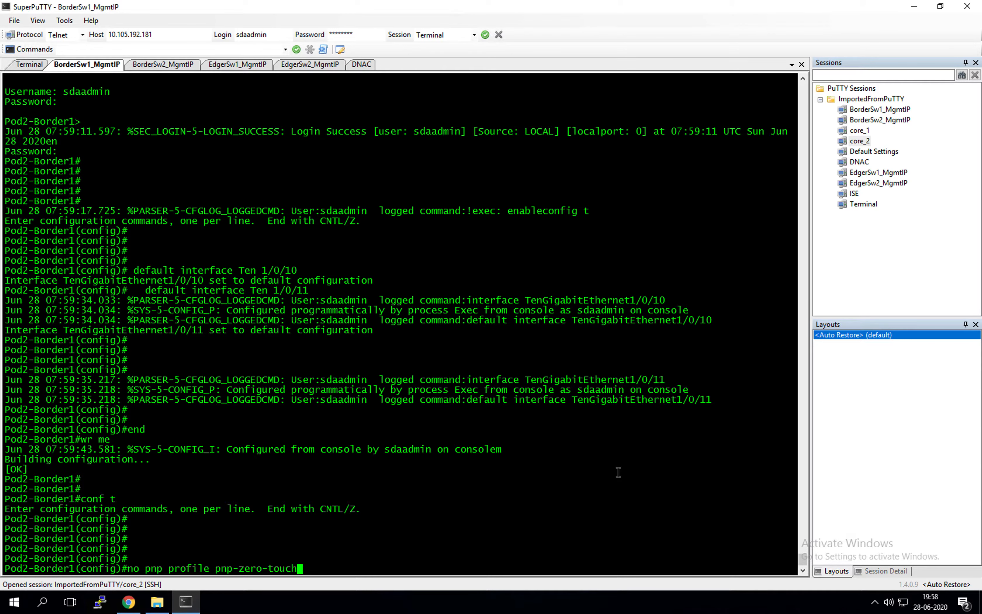
pyautogui.press('Return')
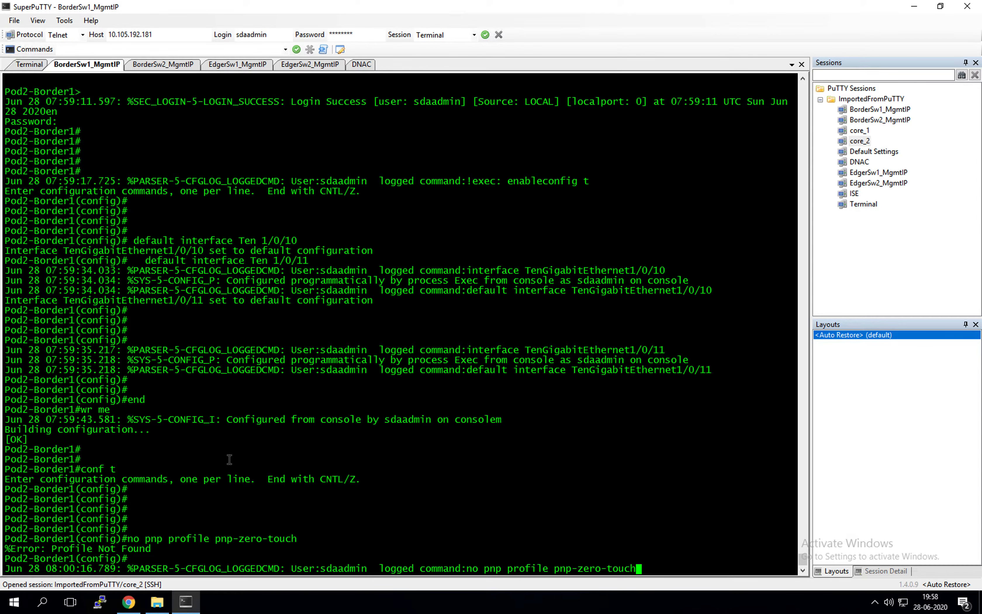
pyautogui.press('Return')
pyautogui.press('Return')
pyautogui.press('Return')
pyautogui.write('end')
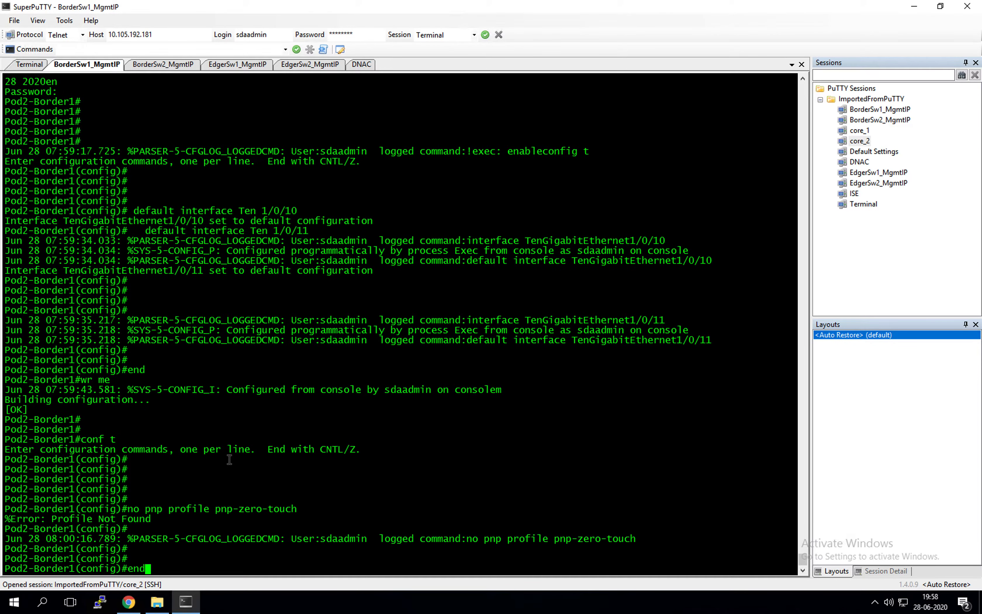
pyautogui.press('Return')
pyautogui.press('Return')
pyautogui.press('Return')
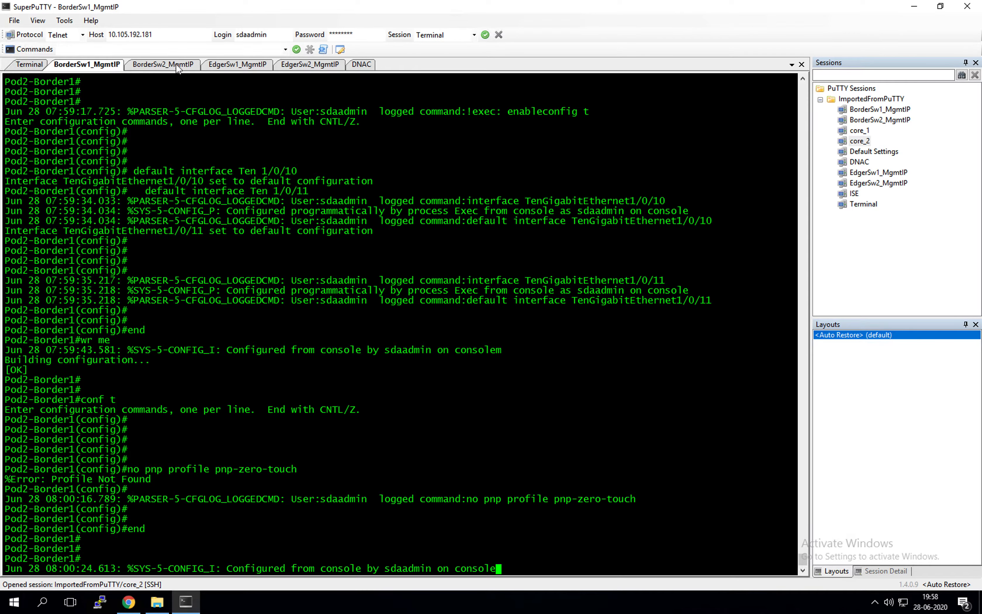
pyautogui.click(177, 66)
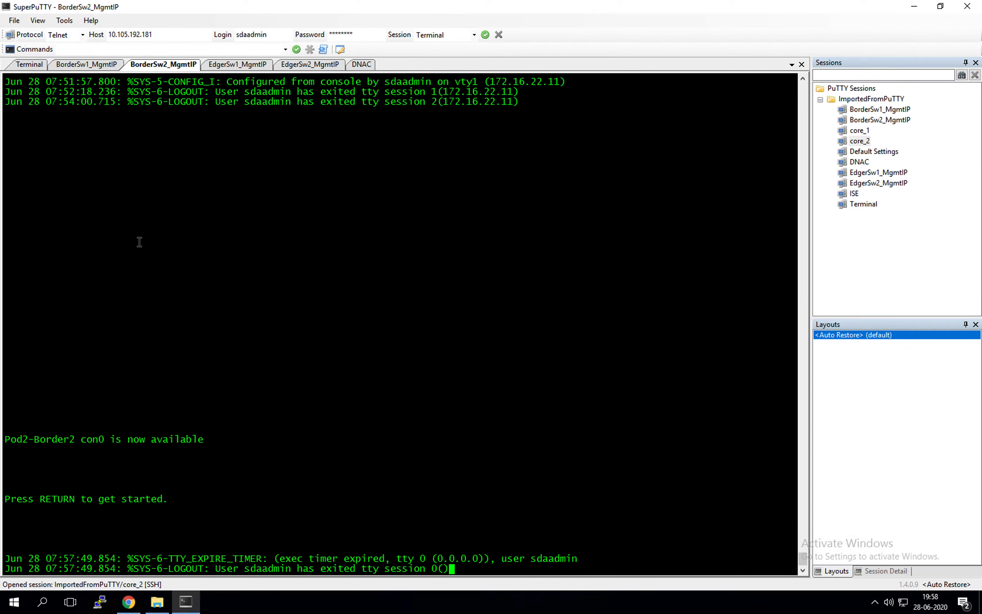
# Log in to the Border2 console with the admin credentials and enter privileged mode
pyautogui.press('Return')
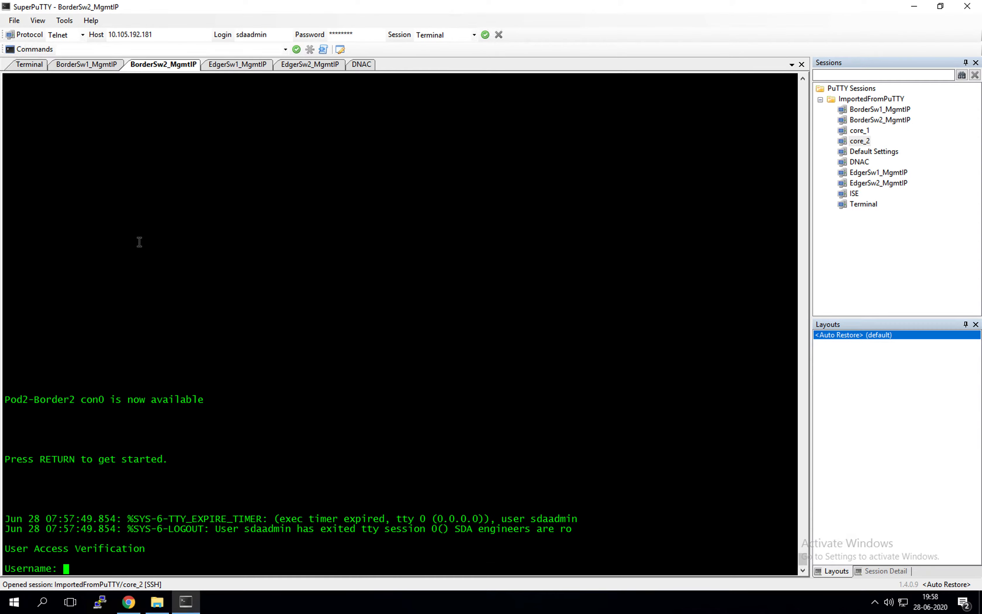
pyautogui.write('sdaadmin')
pyautogui.press('Return')
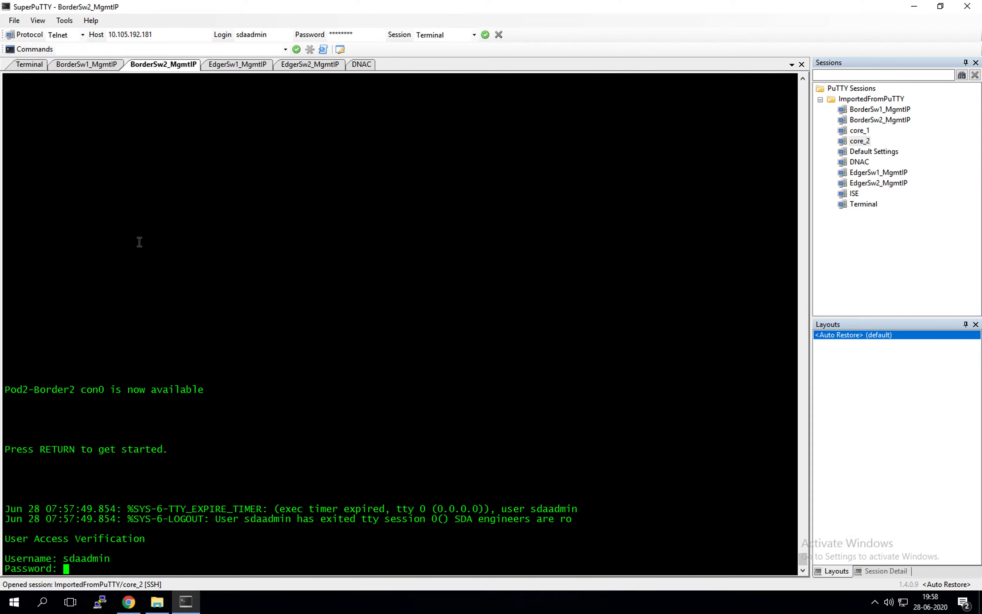
pyautogui.press('Return')
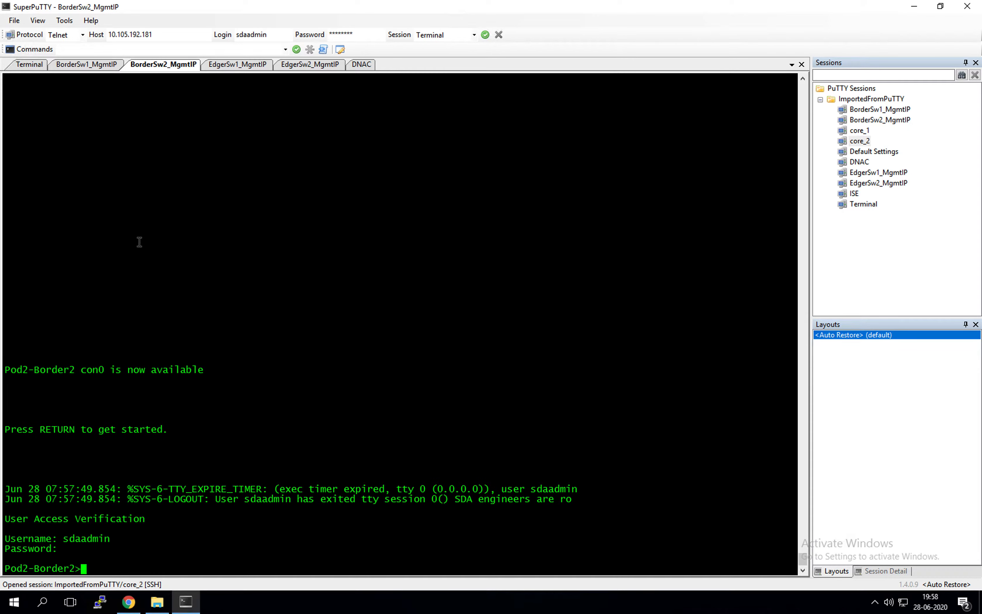
pyautogui.write('en')
pyautogui.press('Return')
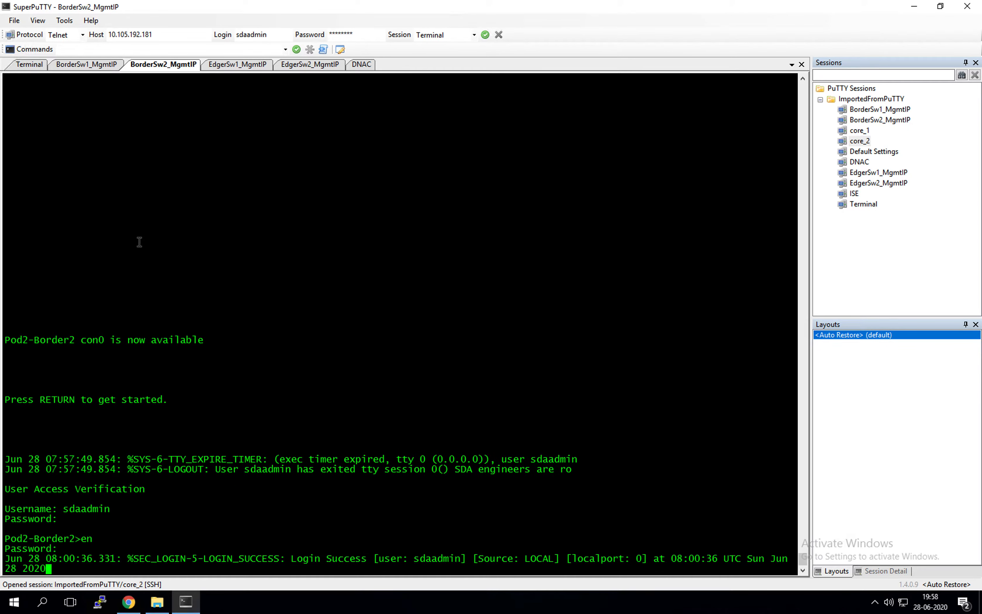
pyautogui.press('Return')
pyautogui.press('Return')
pyautogui.press('Return')
pyautogui.press('Return')
pyautogui.press('Return')
pyautogui.press('Return')
pyautogui.press('Return')
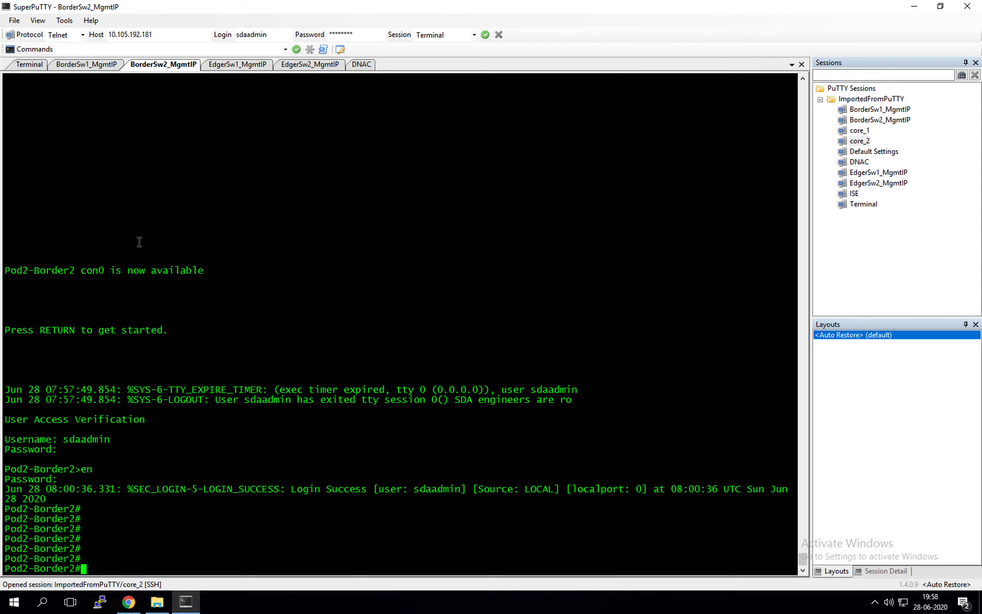
# Reset Ten 1/0/10 and 1/0/11 to defaults on Border2 and save the configuration with wr mem
pyautogui.click(235, 238)
pyautogui.write('conf t')
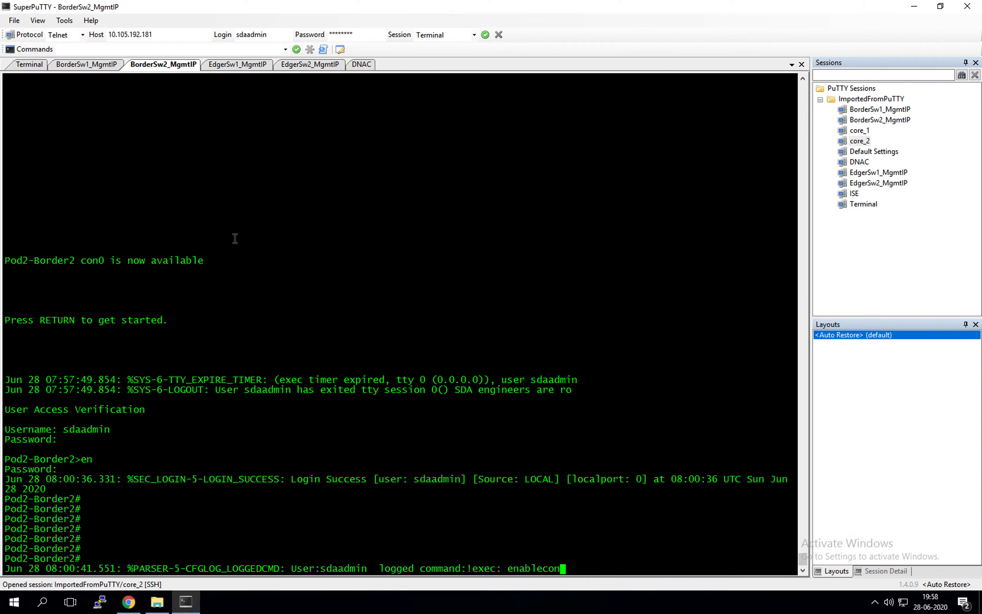
pyautogui.press('Return')
pyautogui.press('Return')
pyautogui.press('Return')
pyautogui.press('Return')
pyautogui.press('Return')
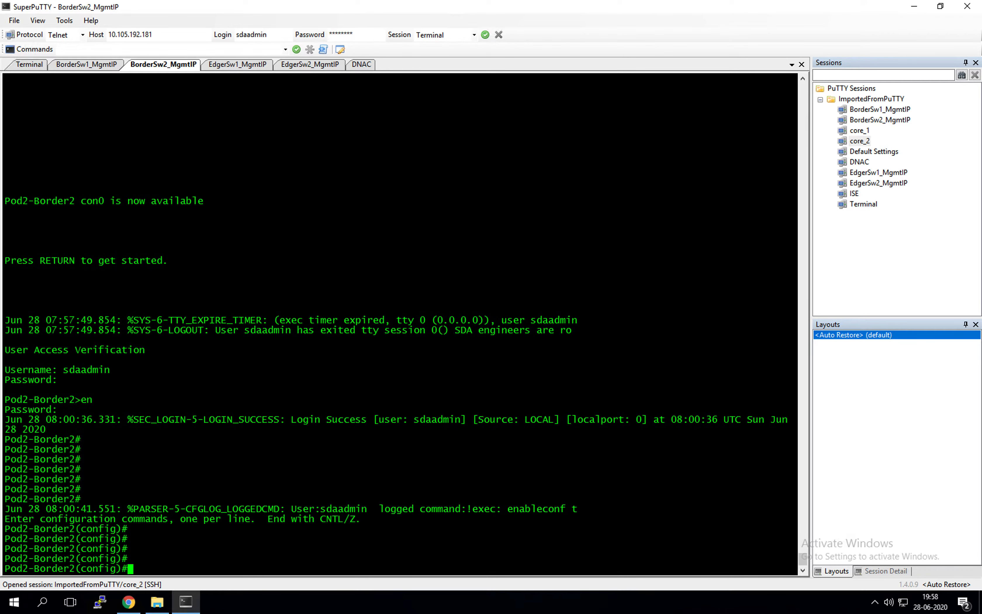
pyautogui.rightClick(526, 239)
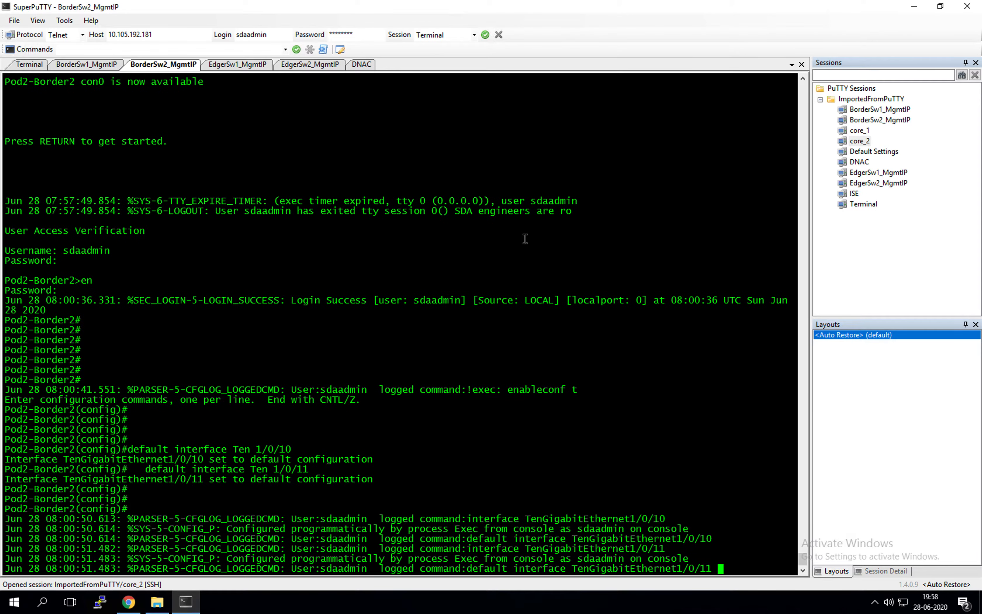
pyautogui.press('Return')
pyautogui.press('Return')
pyautogui.press('Return')
pyautogui.press('Return')
pyautogui.press('Return')
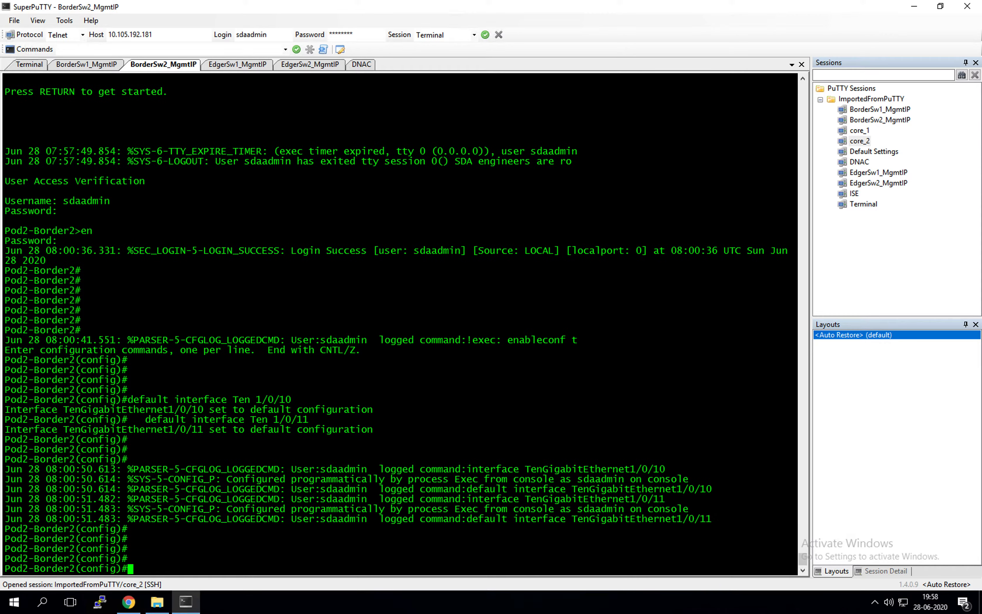
pyautogui.write('end')
pyautogui.press('Return')
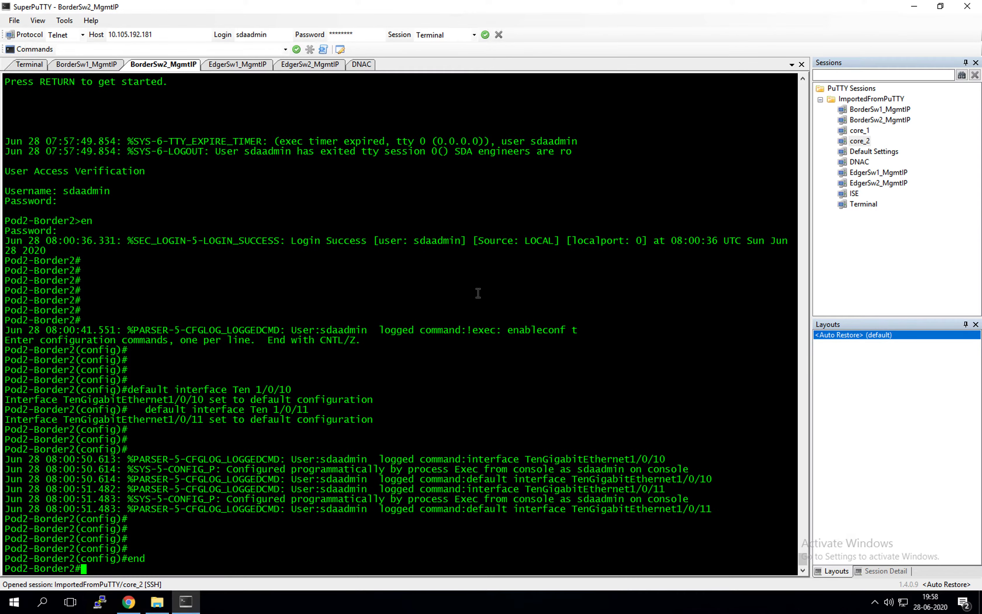
pyautogui.write('wr emm')
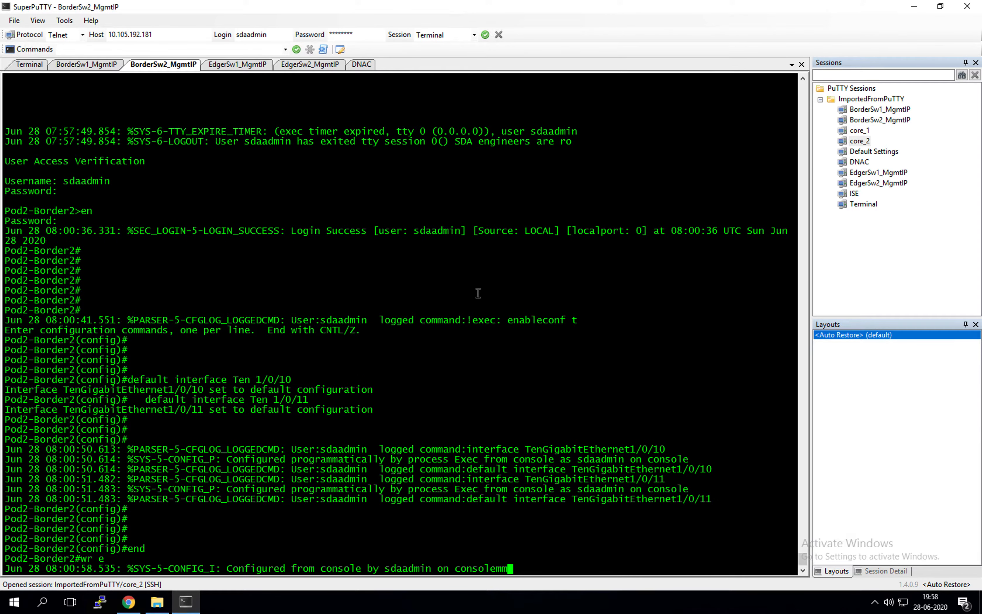
pyautogui.press('Return')
pyautogui.write('wr mem')
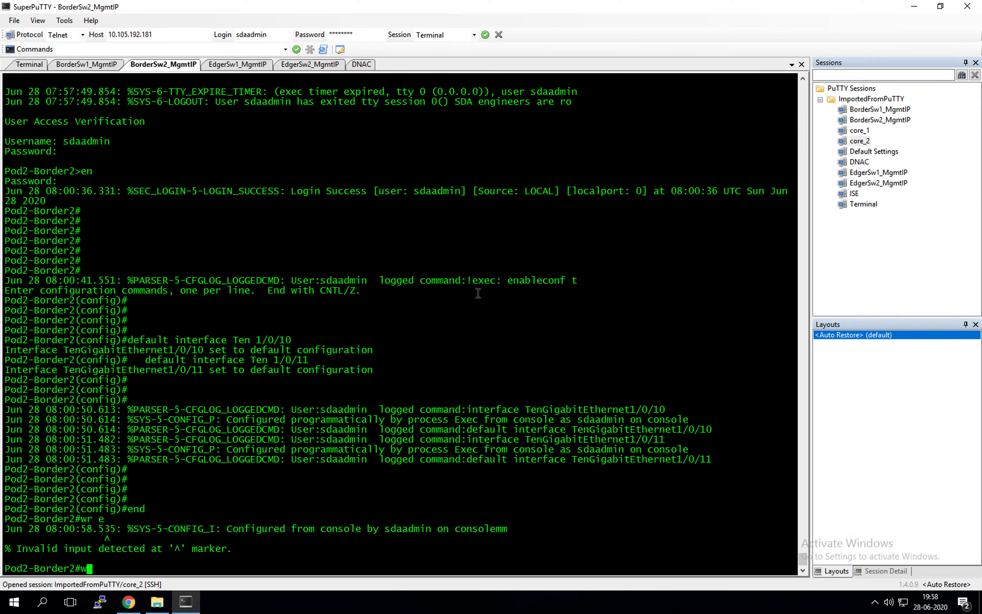
pyautogui.press('Return')
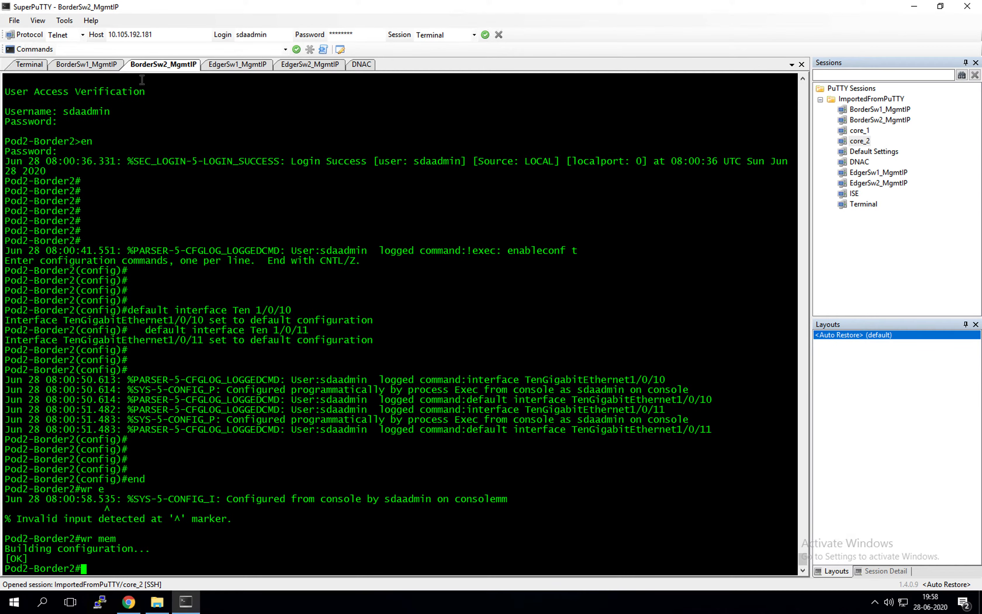
pyautogui.click(238, 65)
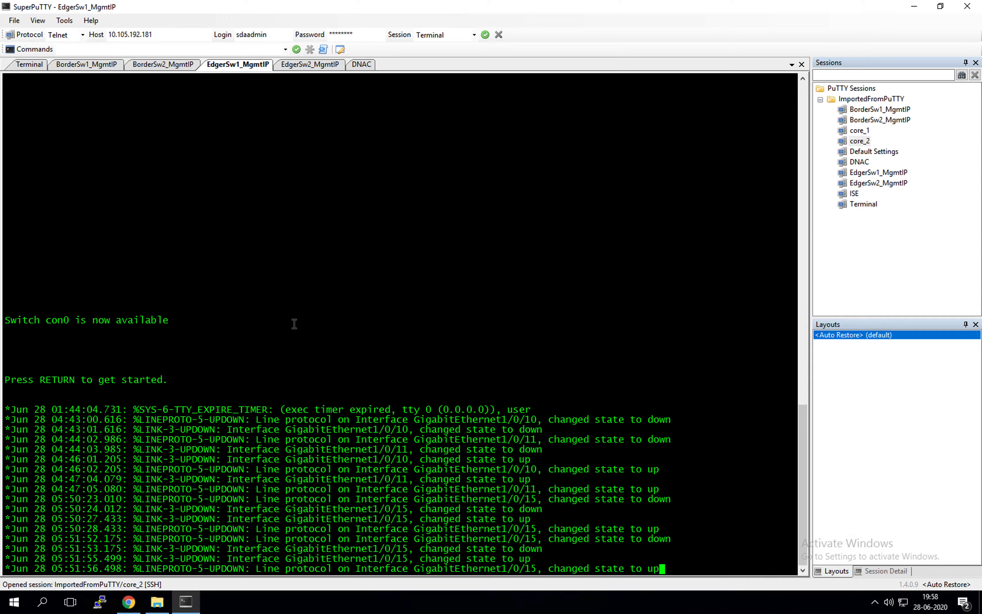
# On EdgerSw1, remove the pnp-zero-touch profile and the certificate trustpool, confirming with yes
pyautogui.press('Return')
pyautogui.press('Return')
pyautogui.press('Return')
pyautogui.write('en')
pyautogui.press('Return')
pyautogui.press('Return')
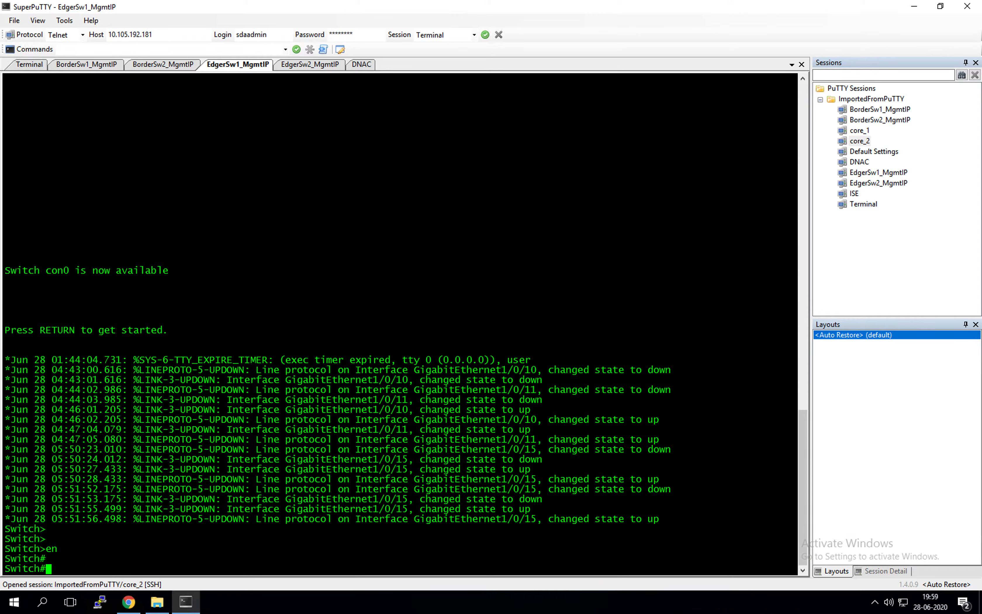
pyautogui.write('conf t')
pyautogui.press('Return')
pyautogui.press('Return')
pyautogui.press('Return')
pyautogui.press('Return')
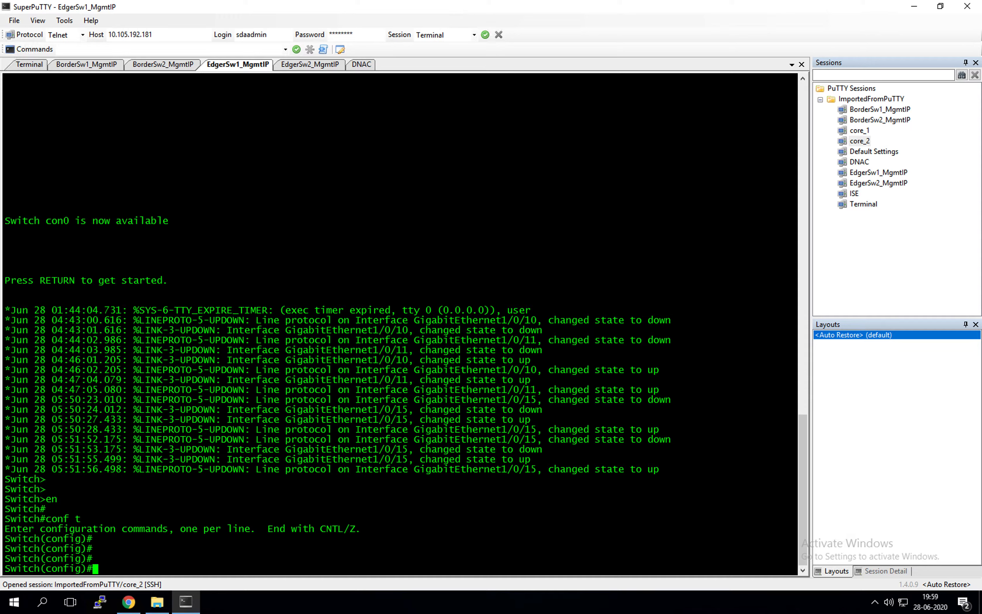
pyautogui.rightClick(702, 181)
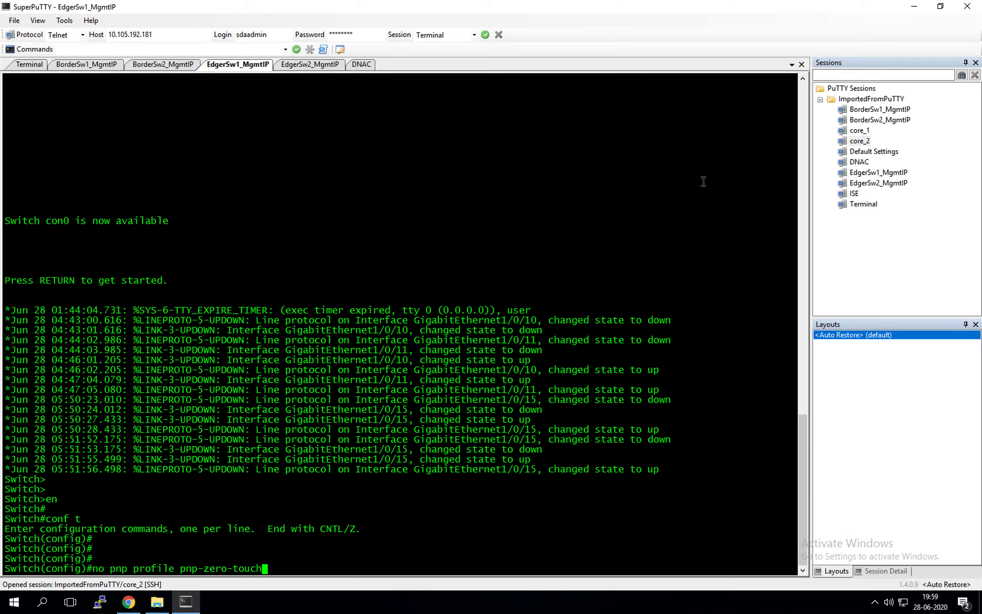
pyautogui.press('Return')
pyautogui.press('Return')
pyautogui.press('Return')
pyautogui.press('Return')
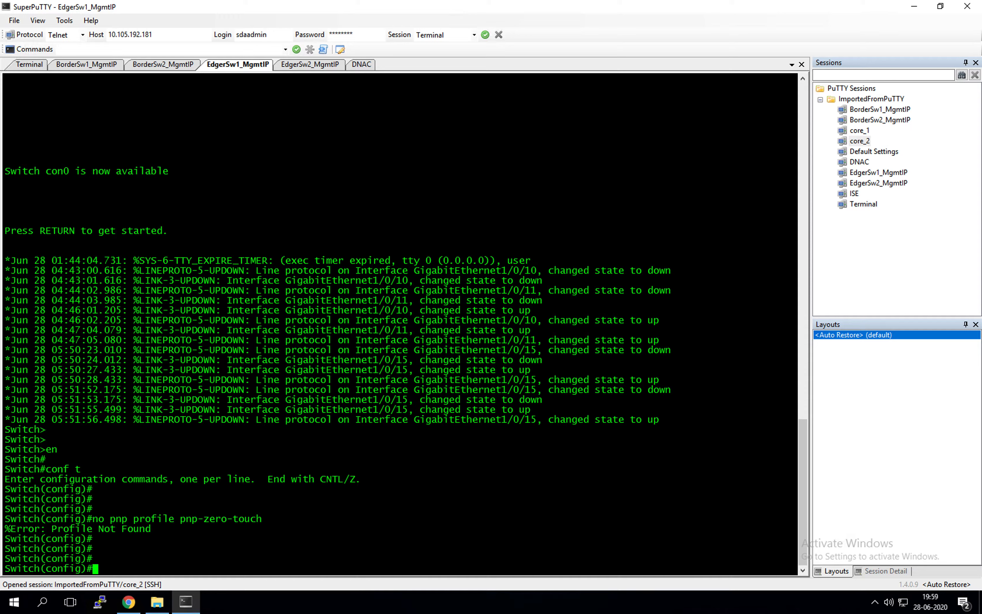
pyautogui.rightClick(320, 210)
pyautogui.press('Return')
pyautogui.press('Return')
pyautogui.press('Return')
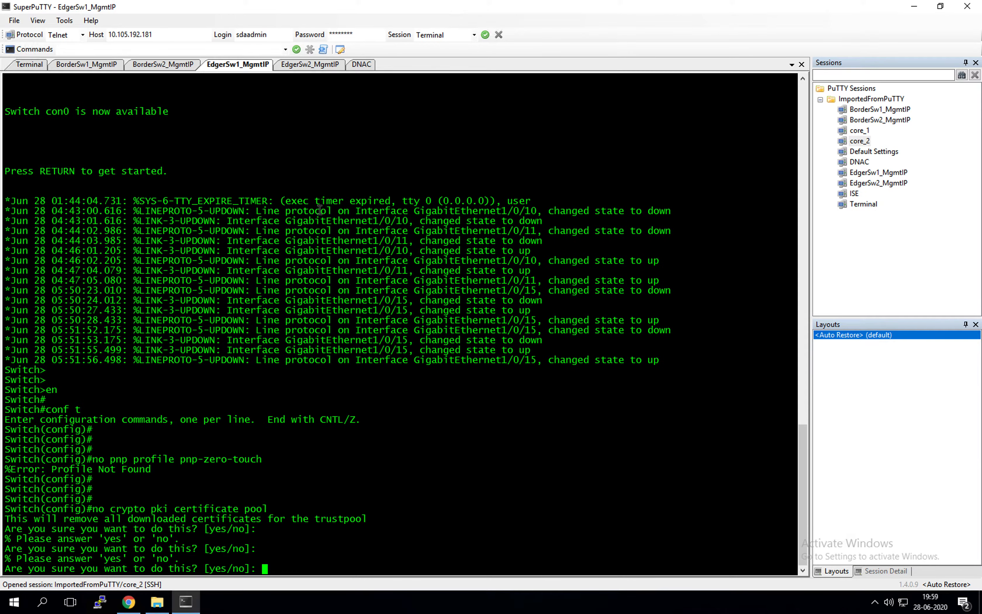
pyautogui.write('yes')
pyautogui.press('Return')
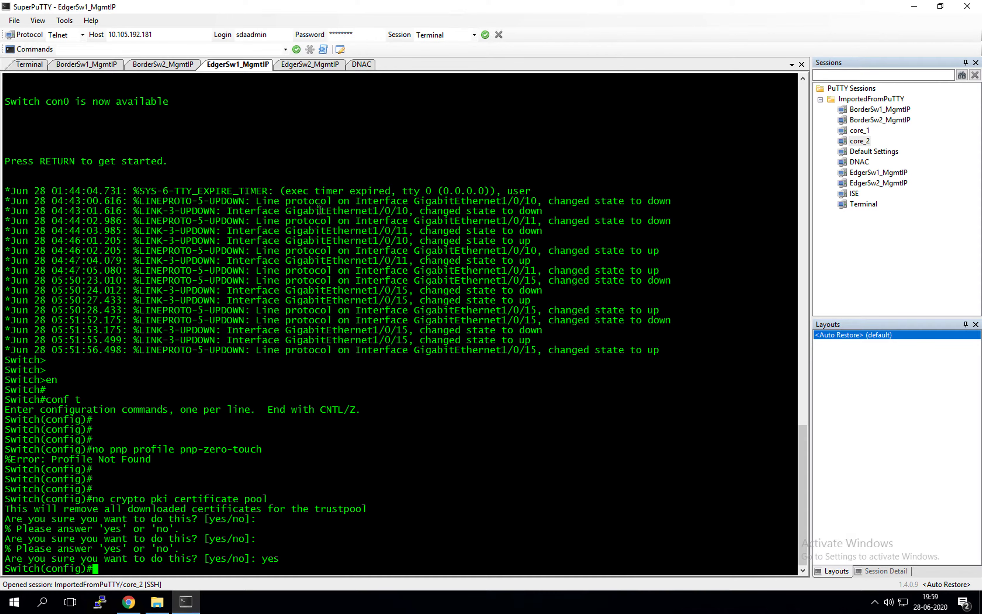
pyautogui.press('Return')
pyautogui.press('Return')
pyautogui.press('Return')
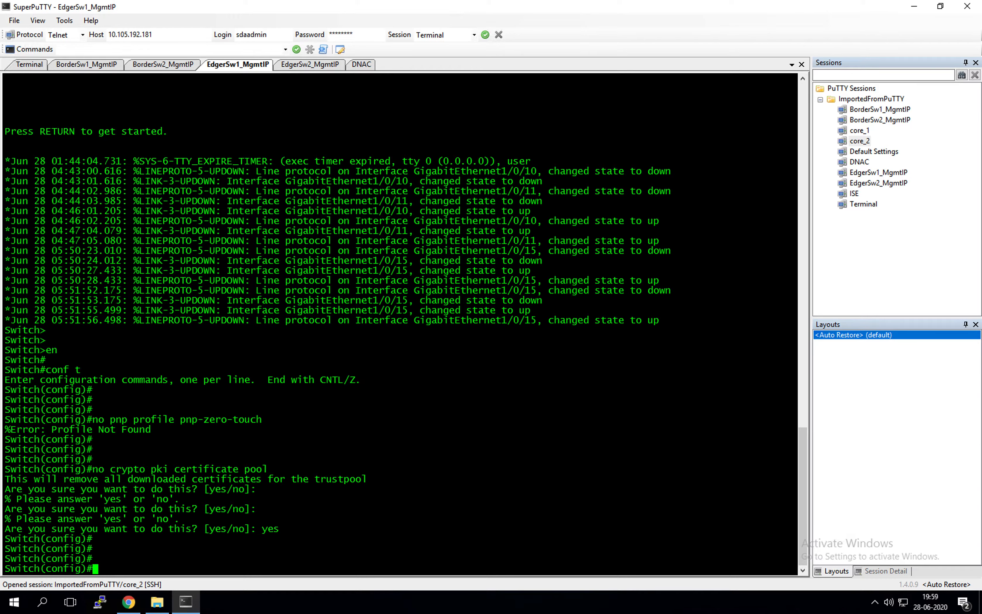
# Delete vlan.dat and the nvram:*.cer certificate files from privileged mode on EdgerSw1
pyautogui.rightClick(579, 360)
pyautogui.press('Return')
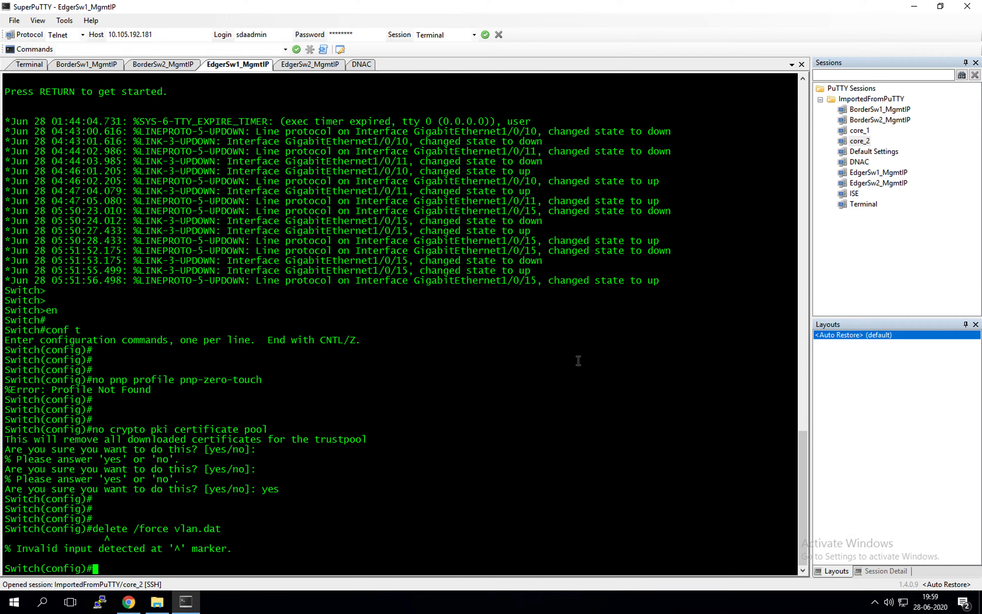
pyautogui.write('end')
pyautogui.press('Return')
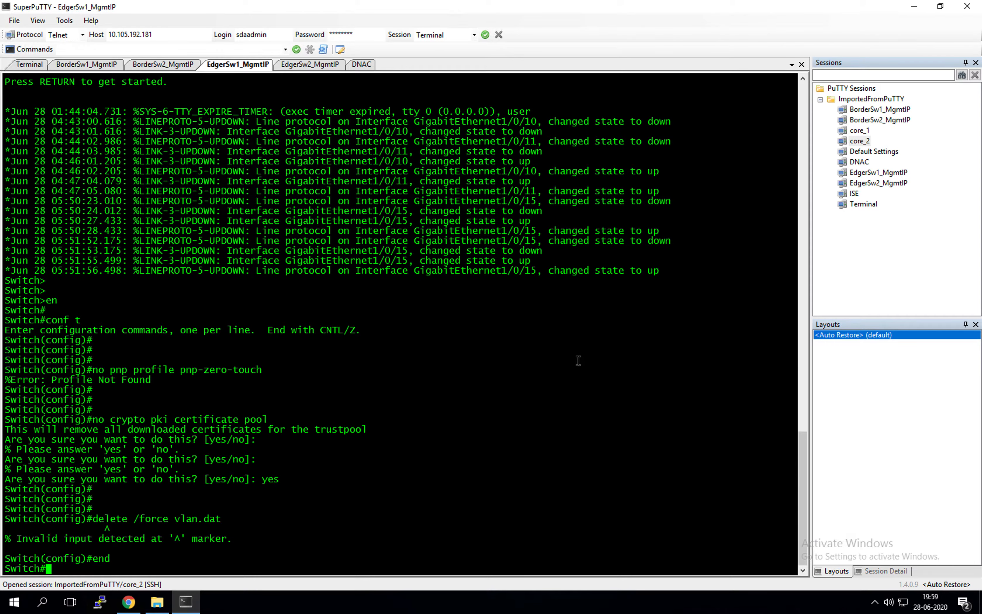
pyautogui.rightClick(587, 360)
pyautogui.press('Return')
pyautogui.press('Return')
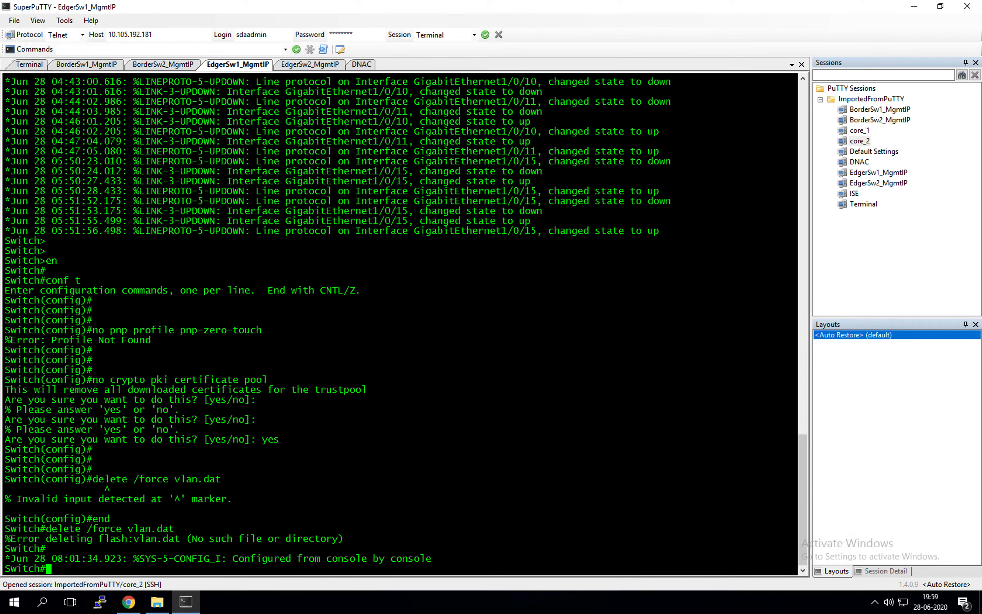
pyautogui.rightClick(603, 357)
pyautogui.press('Return')
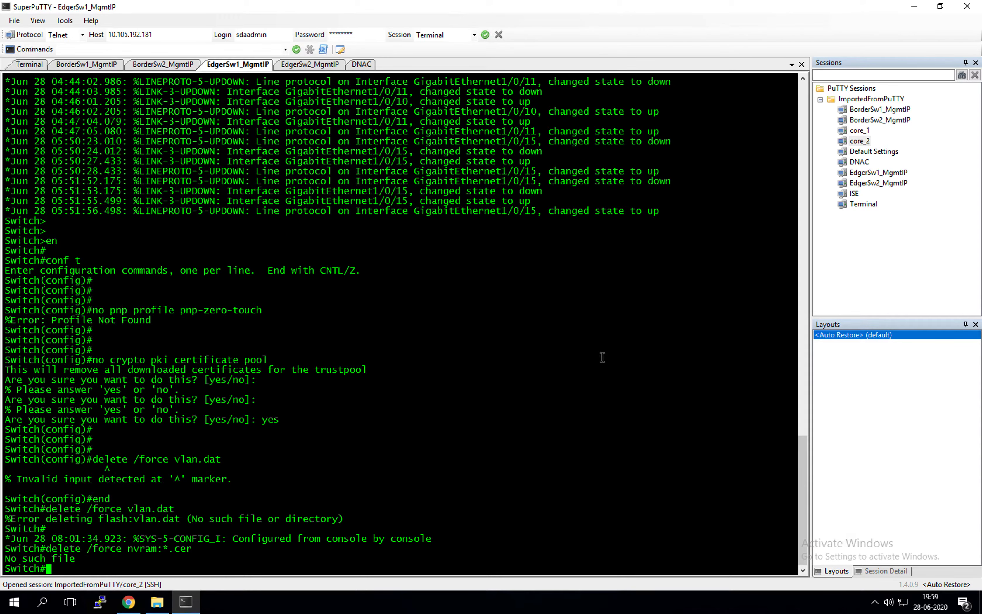
pyautogui.press('Return')
pyautogui.press('Return')
pyautogui.press('Return')
pyautogui.press('Return')
# Erase EdgerSw1's startup configuration with wr er and confirm
pyautogui.write('wr er')
pyautogui.press('Return')
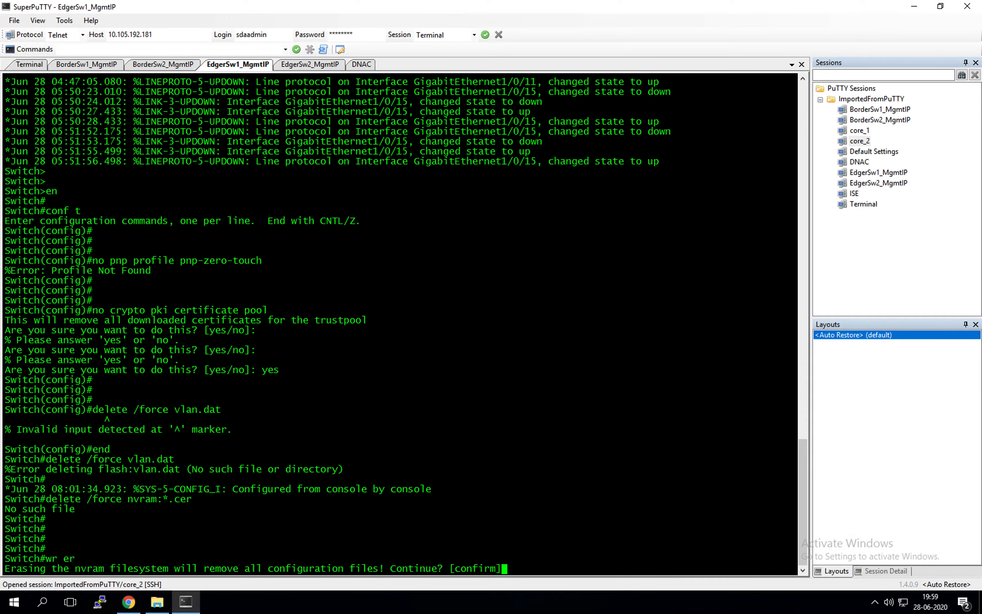
pyautogui.click(589, 369)
pyautogui.press('Return')
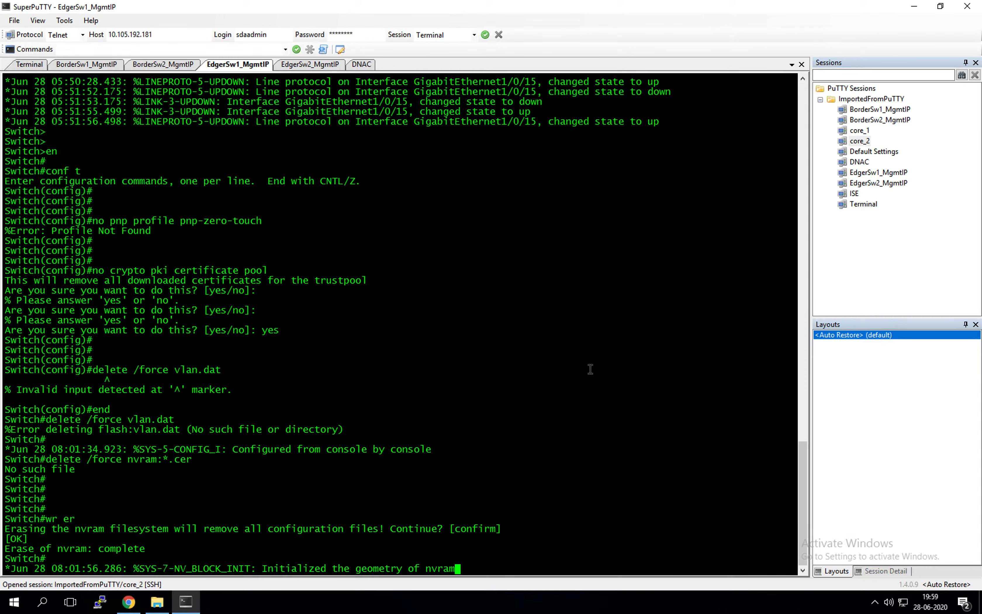
# Reload EdgerSw1 without saving the modified configuration
pyautogui.write('reload')
pyautogui.press('Return')
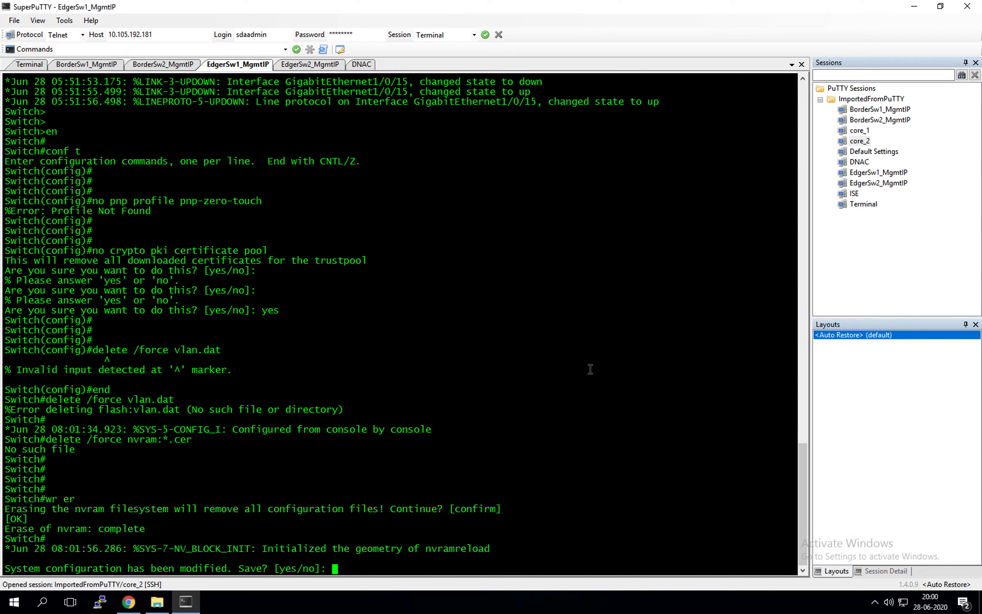
pyautogui.write('no')
pyautogui.press('Return')
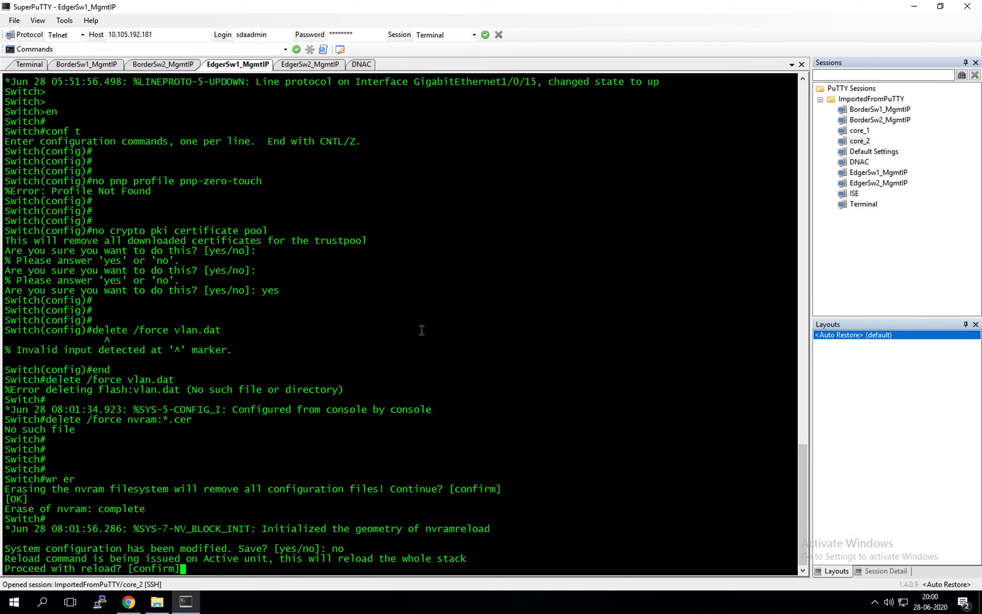
pyautogui.press('Return')
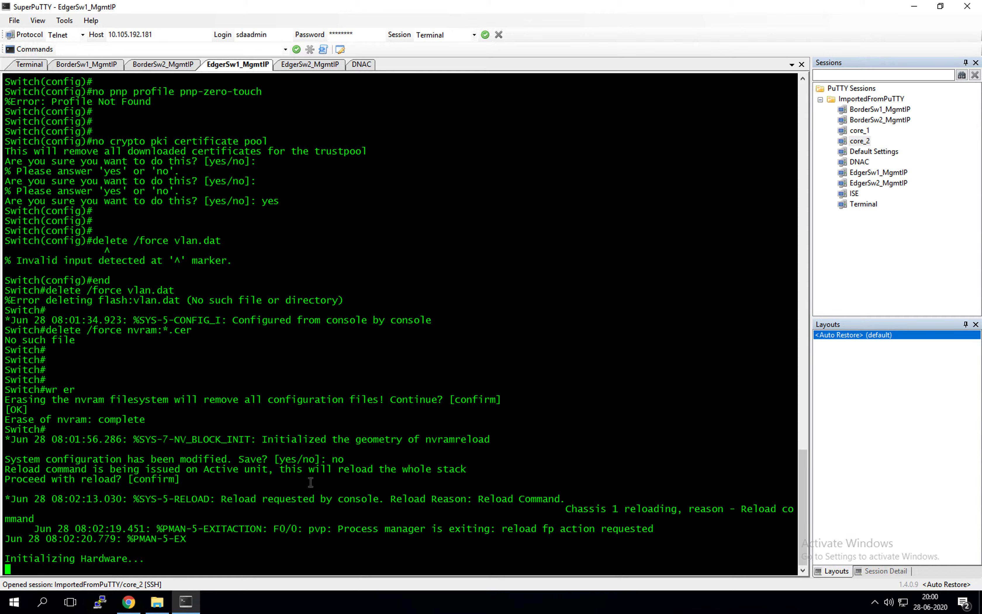
pyautogui.click(317, 66)
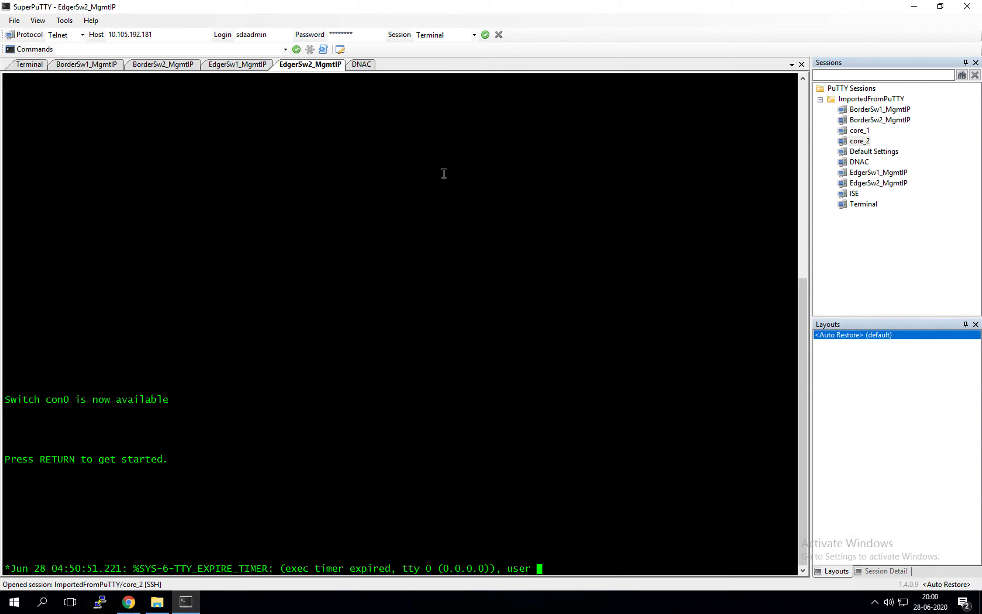
# On EdgerSw2, remove the pnp-zero-touch profile and certificate trustpool, confirming yes, then exit config mode
pyautogui.press('Return')
pyautogui.press('Return')
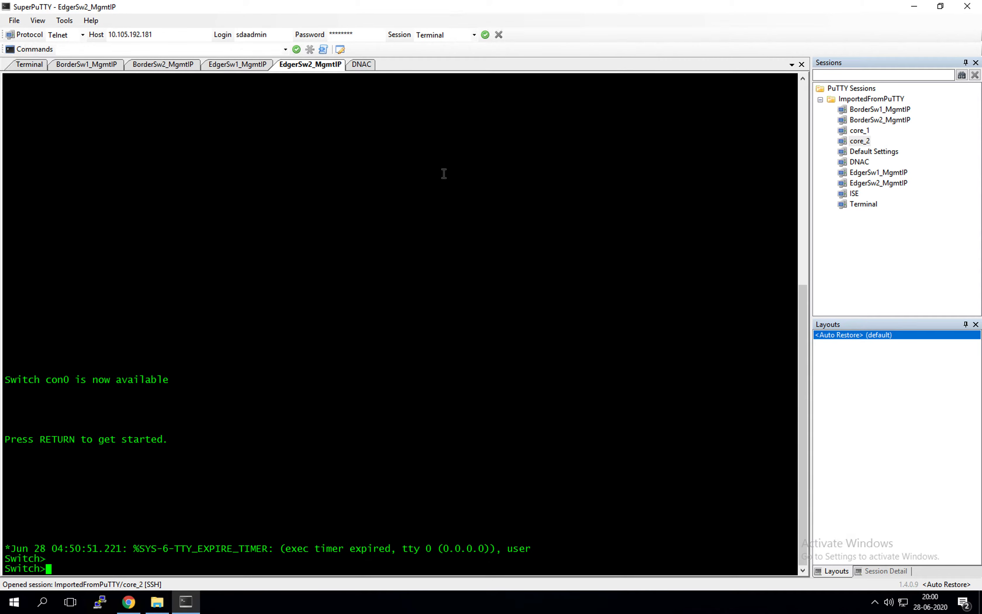
pyautogui.write('en')
pyautogui.press('Return')
pyautogui.press('Return')
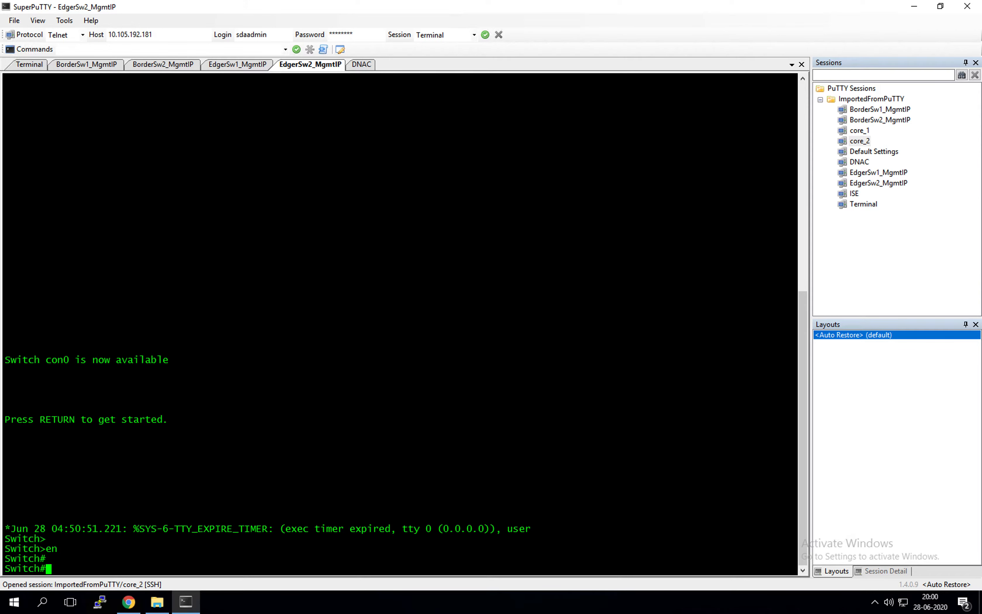
pyautogui.write('conf t')
pyautogui.press('Return')
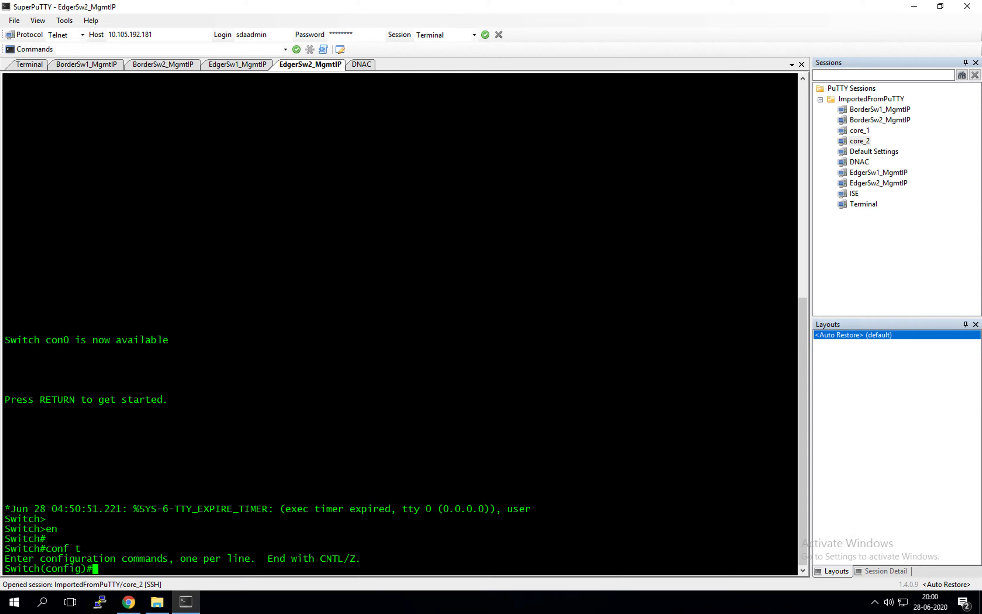
pyautogui.rightClick(643, 324)
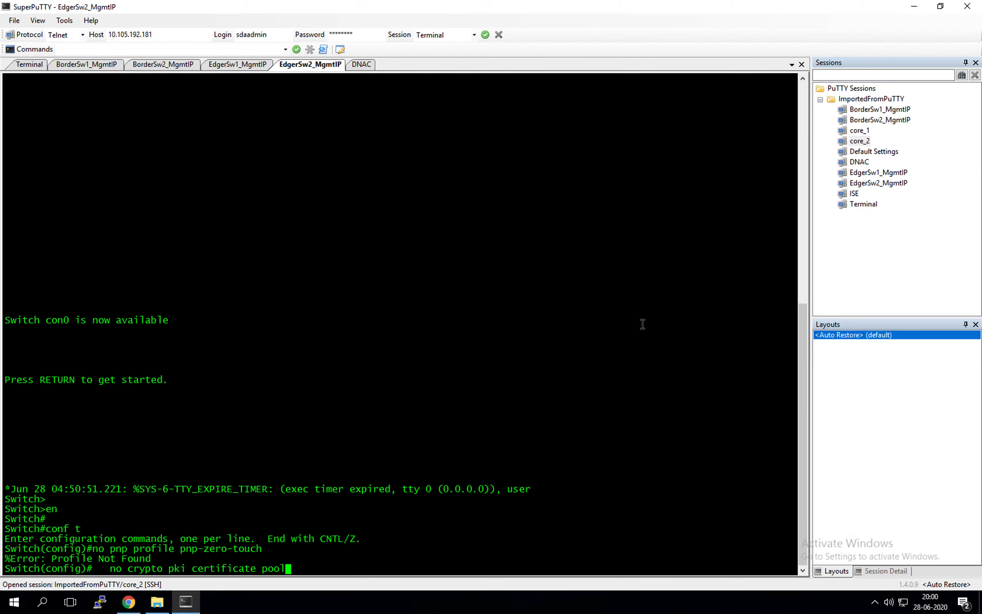
pyautogui.write('yes')
pyautogui.press('Return')
pyautogui.press('Return')
pyautogui.press('Return')
pyautogui.press('Return')
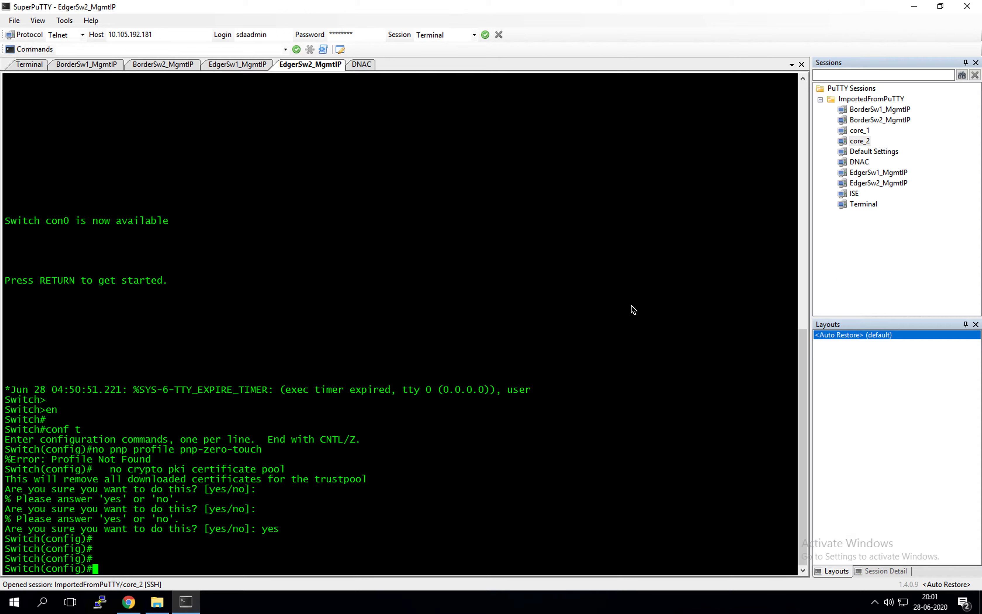
pyautogui.write('end')
pyautogui.press('Return')
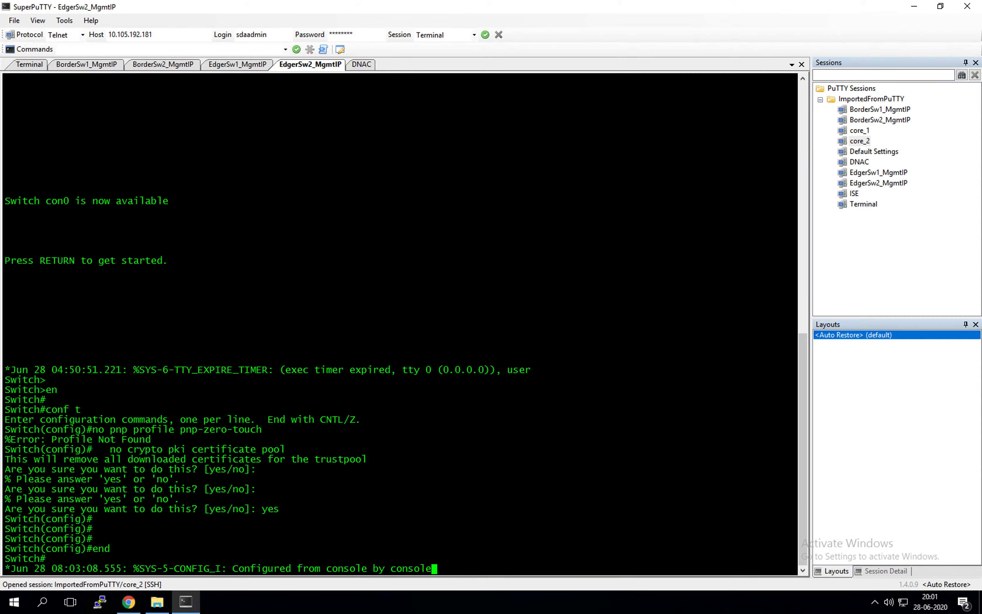
# Delete vlan.dat and the nvram:*.cer certificate files on EdgerSw2
pyautogui.rightClick(557, 292)
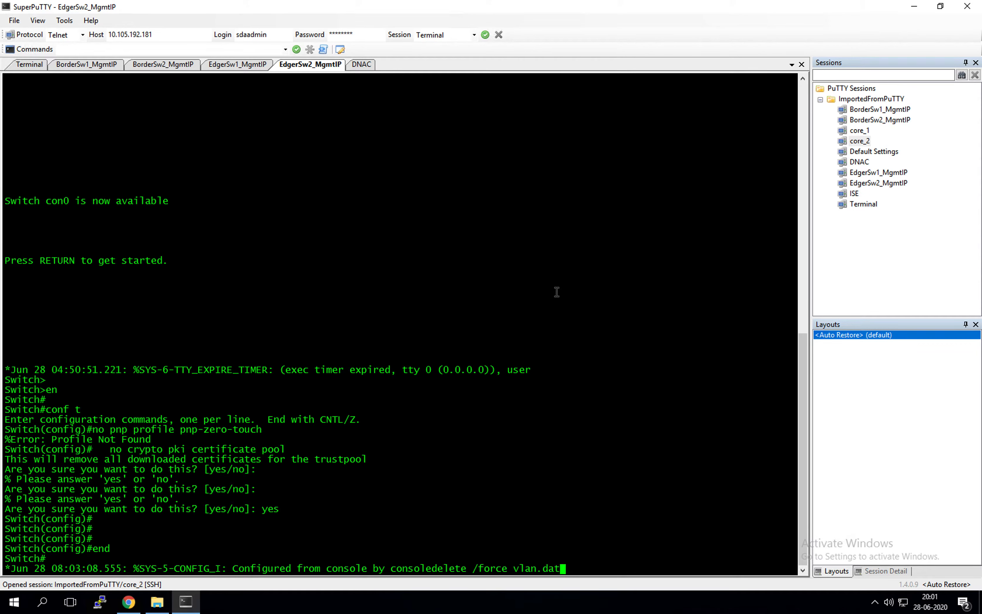
pyautogui.press('Return')
pyautogui.press('Return')
pyautogui.press('Return')
pyautogui.press('Return')
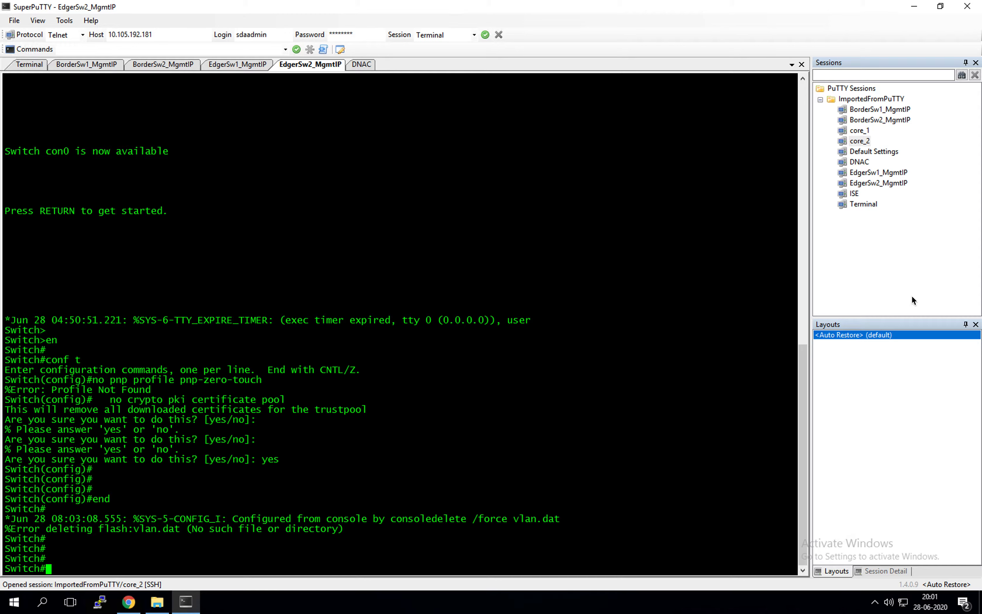
pyautogui.rightClick(738, 304)
pyautogui.press('Return')
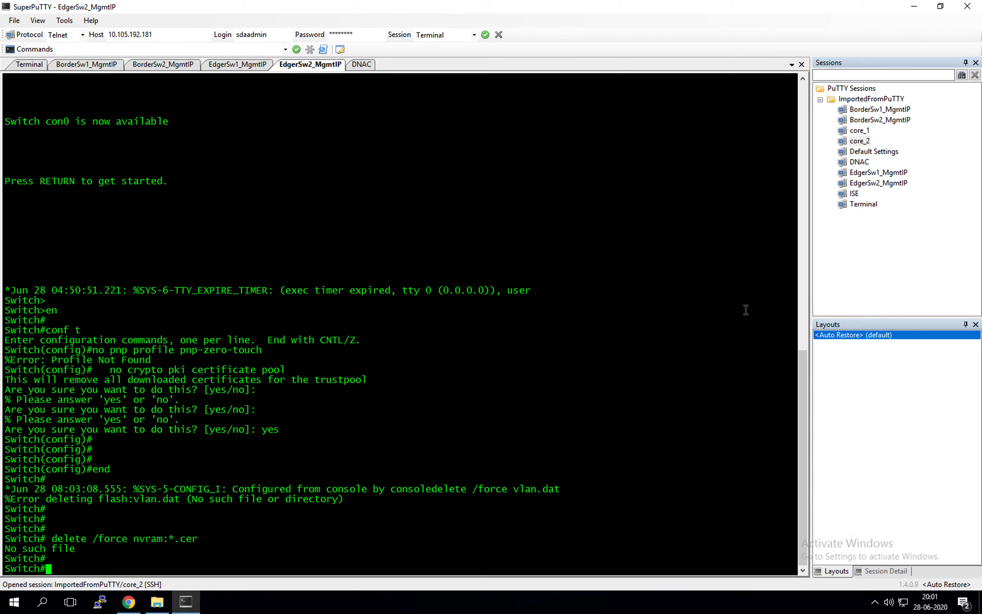
pyautogui.press('Return')
pyautogui.press('Return')
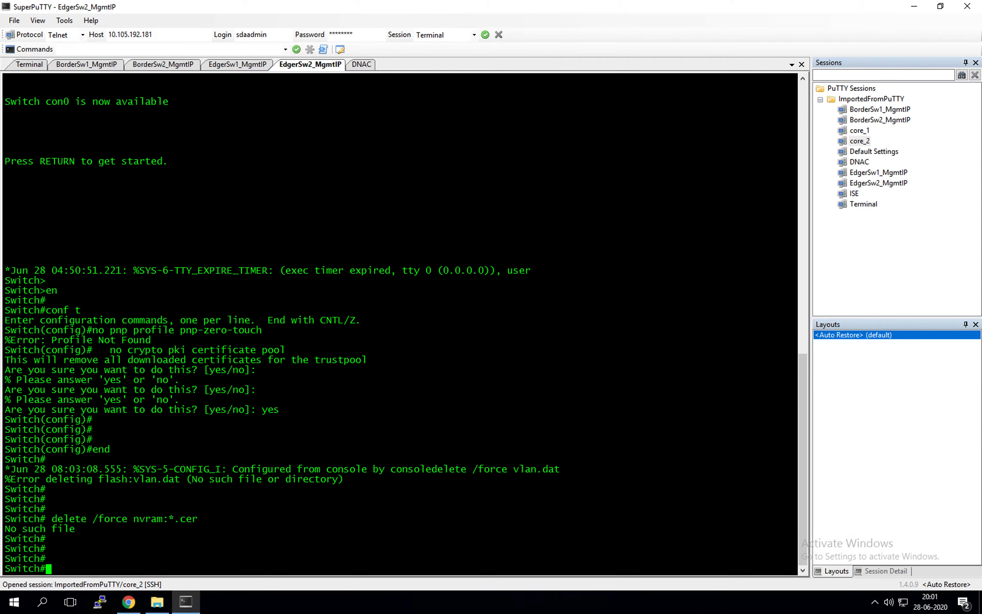
# Erase EdgerSw2's startup configuration with wr er and reload it without saving
pyautogui.write('wr er')
pyautogui.press('Return')
pyautogui.press('Return')
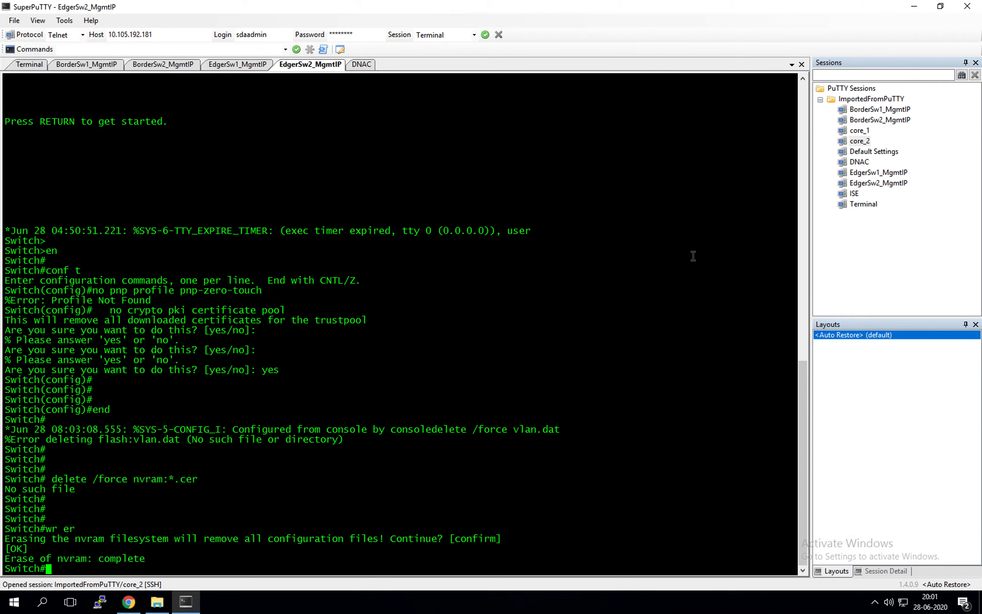
pyautogui.write('reload')
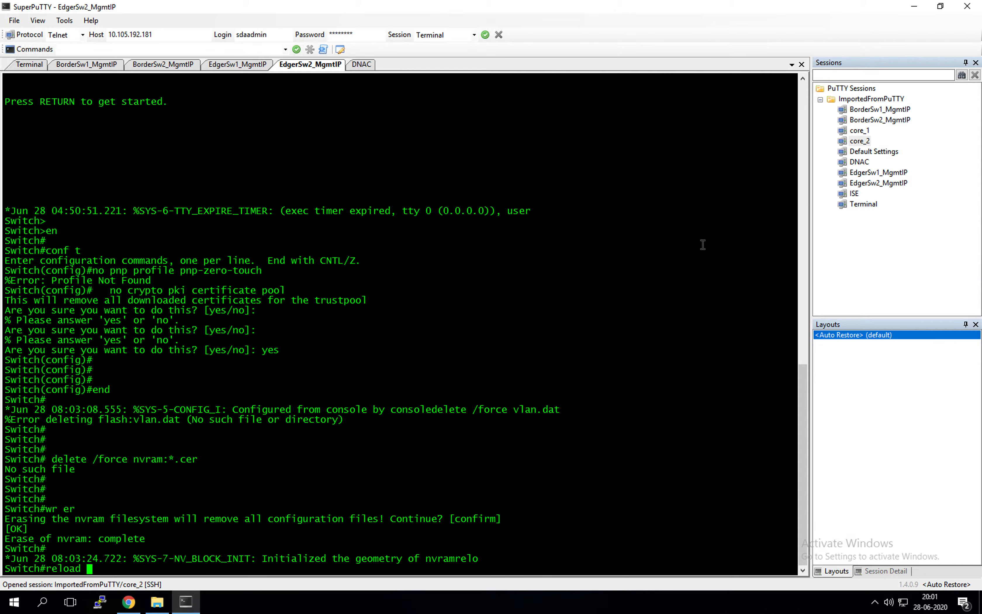
pyautogui.press('Return')
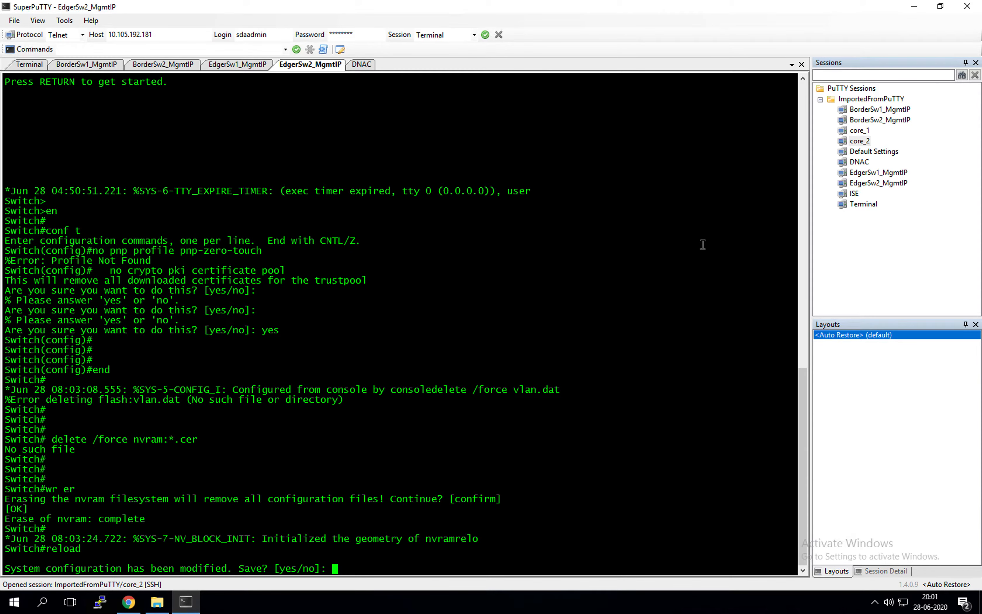
pyautogui.write('no')
pyautogui.press('Return')
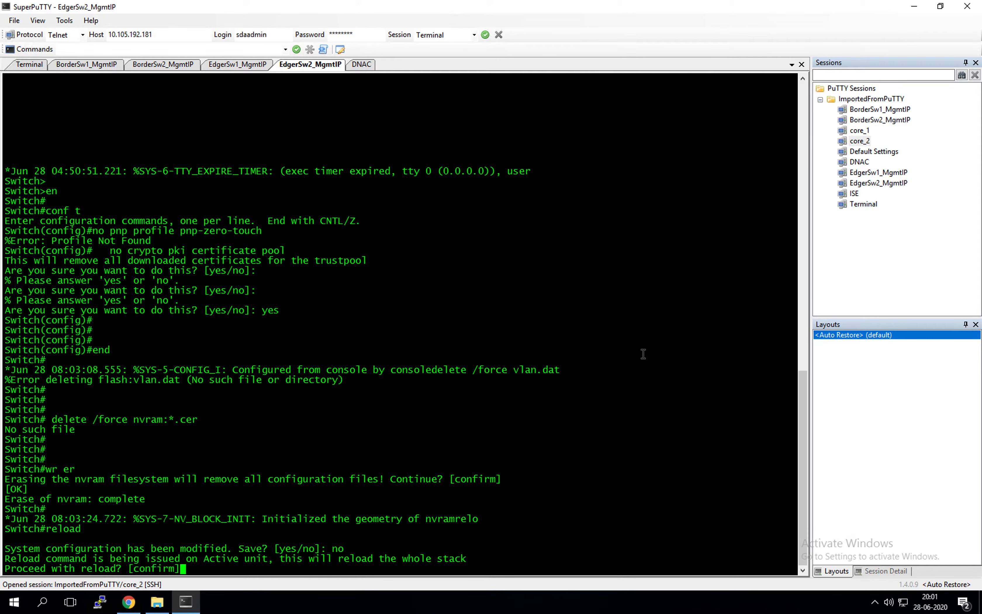
pyautogui.press('Return')
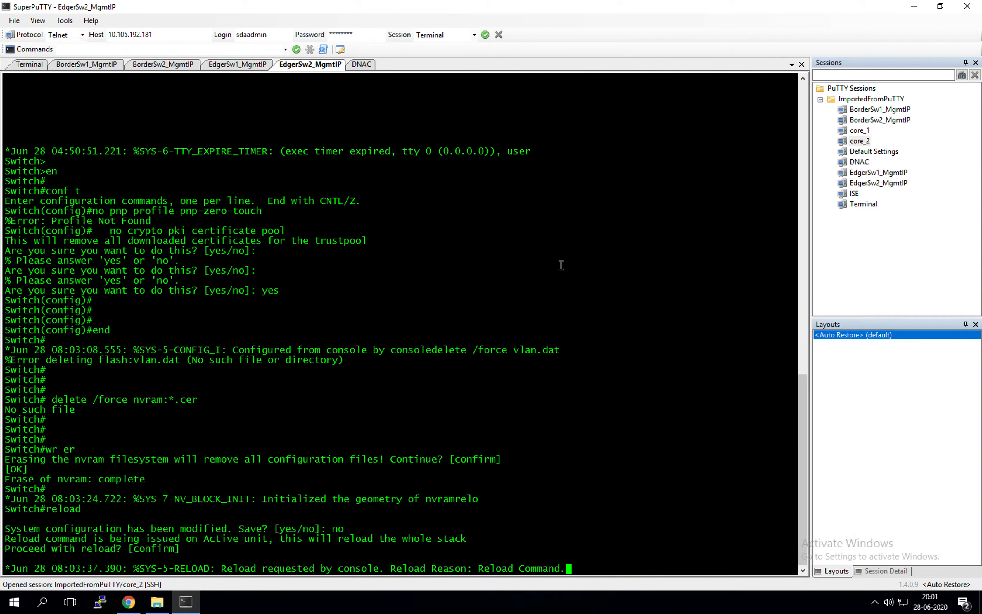
# Check that EdgerSw1 and EdgerSw2 both rebooted to factory defaults, then return to Cisco DNA Center
pyautogui.click(239, 67)
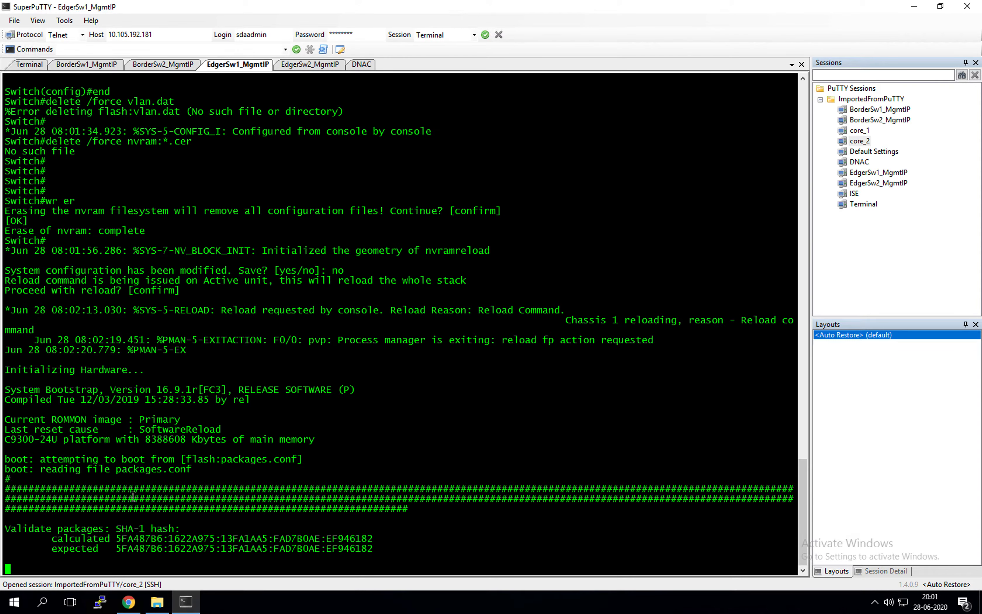
pyautogui.click(307, 66)
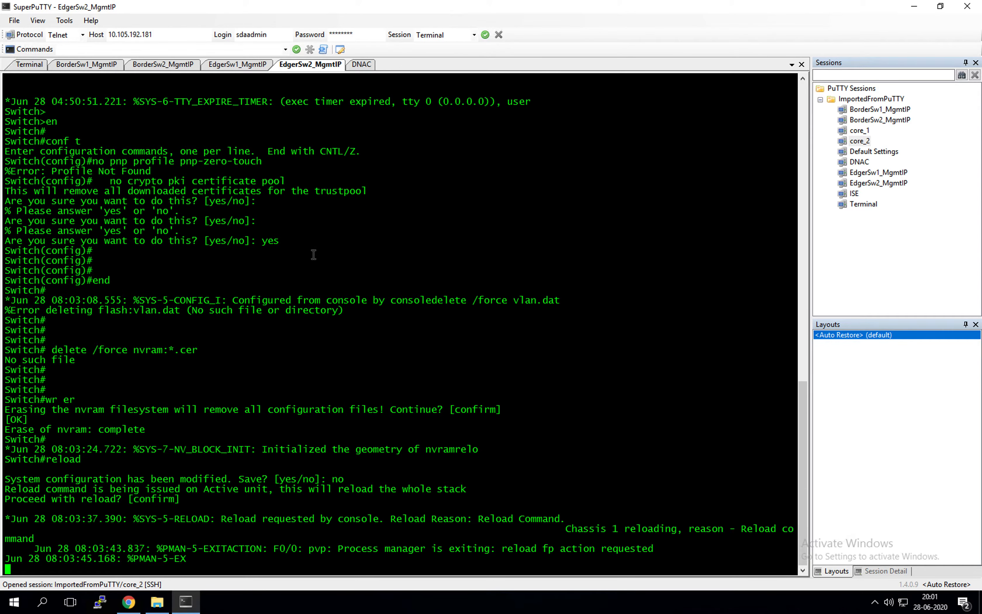
pyautogui.click(238, 68)
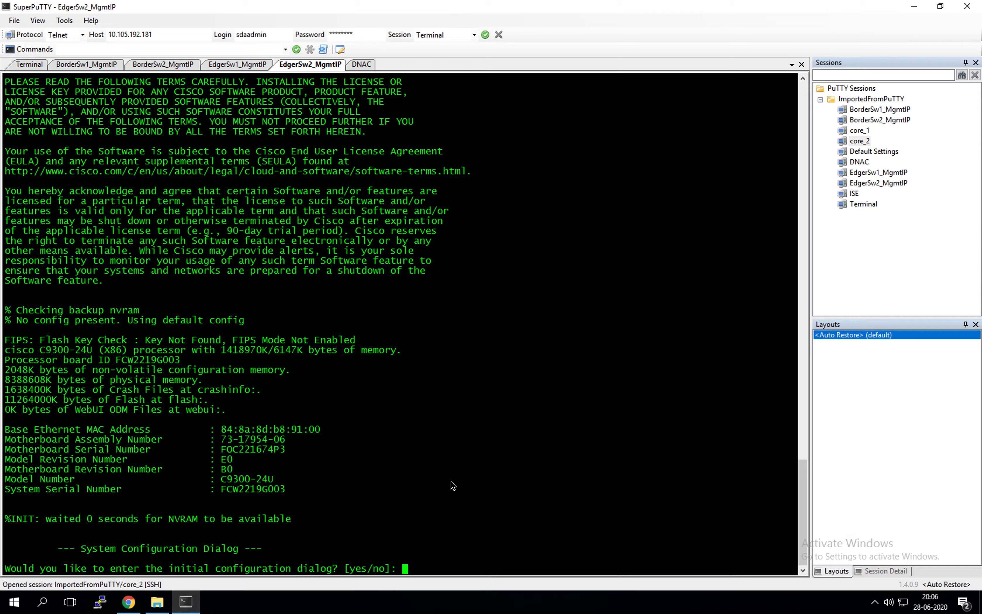
pyautogui.click(236, 67)
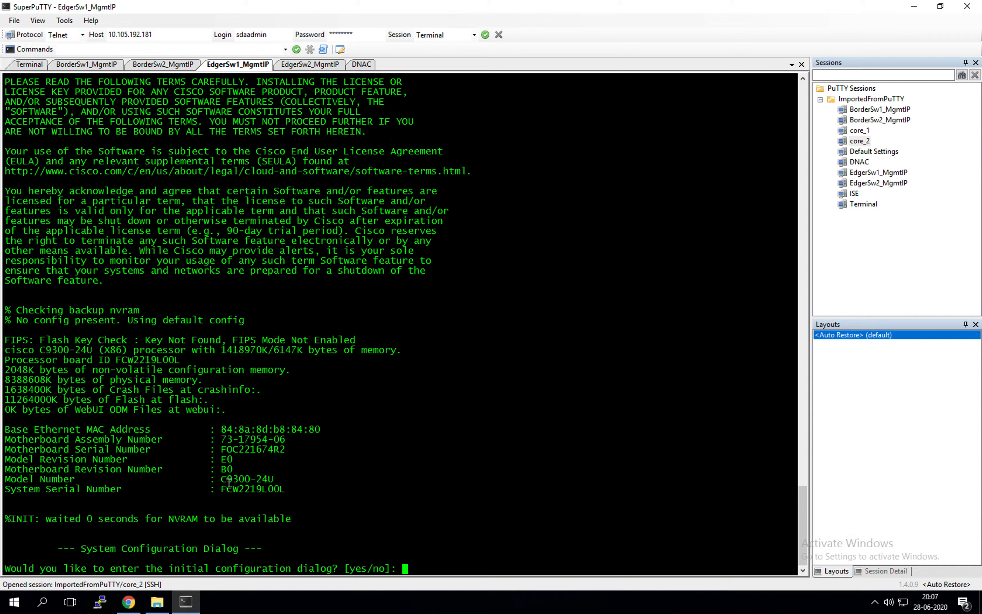
pyautogui.click(128, 602)
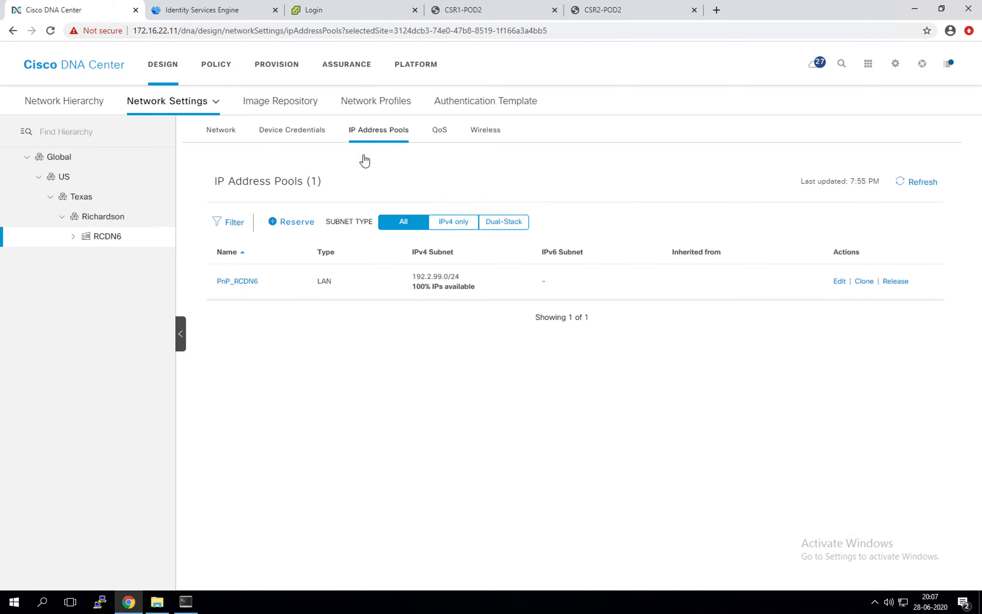
# Select Pod2-Border1 and Pod2-Border2 in Provision > Devices and resync them via Actions > Inventory
pyautogui.click(272, 68)
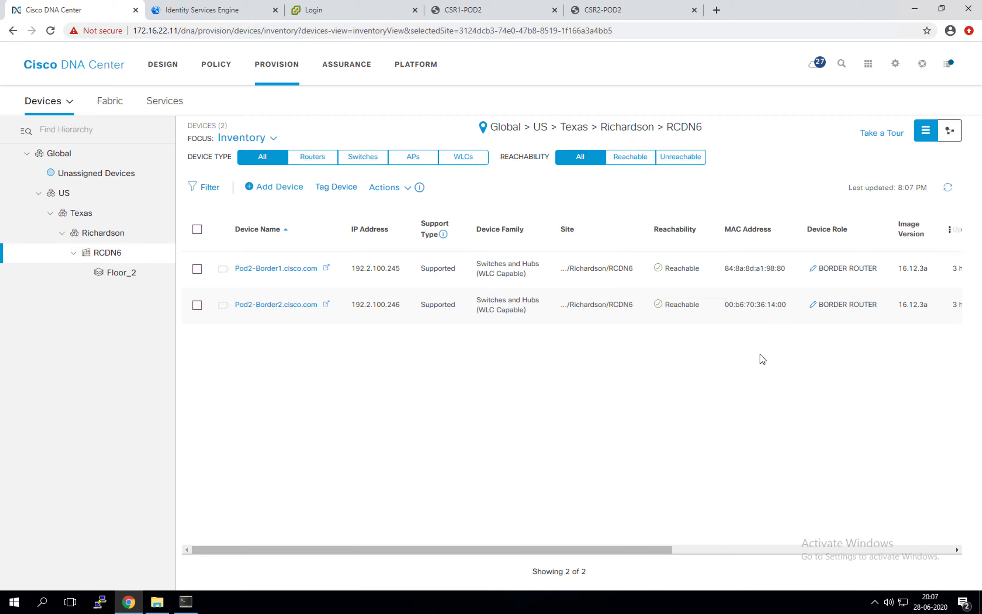
pyautogui.click(197, 268)
pyautogui.click(198, 305)
pyautogui.click(402, 189)
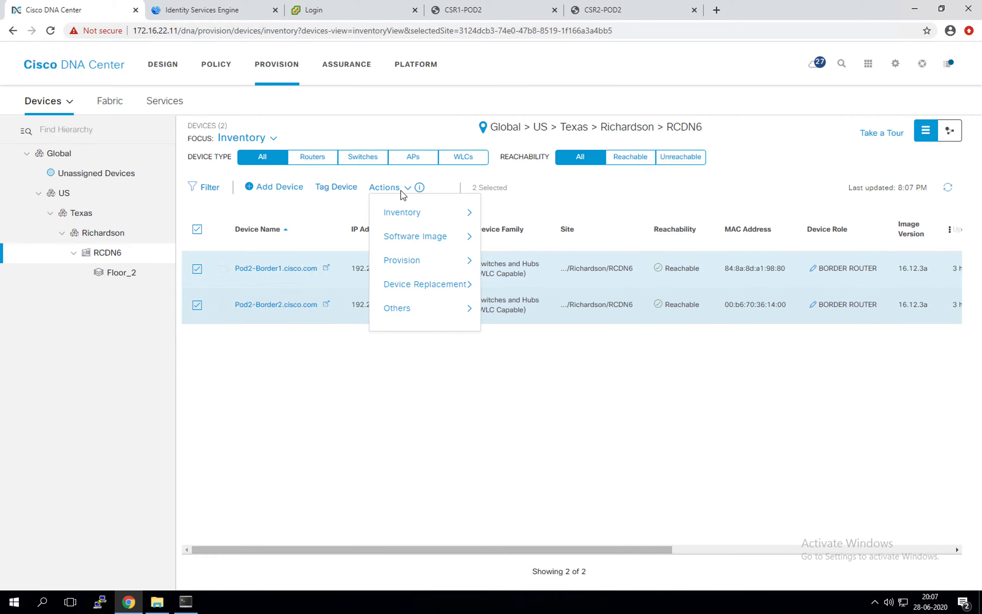
pyautogui.moveTo(417, 270)
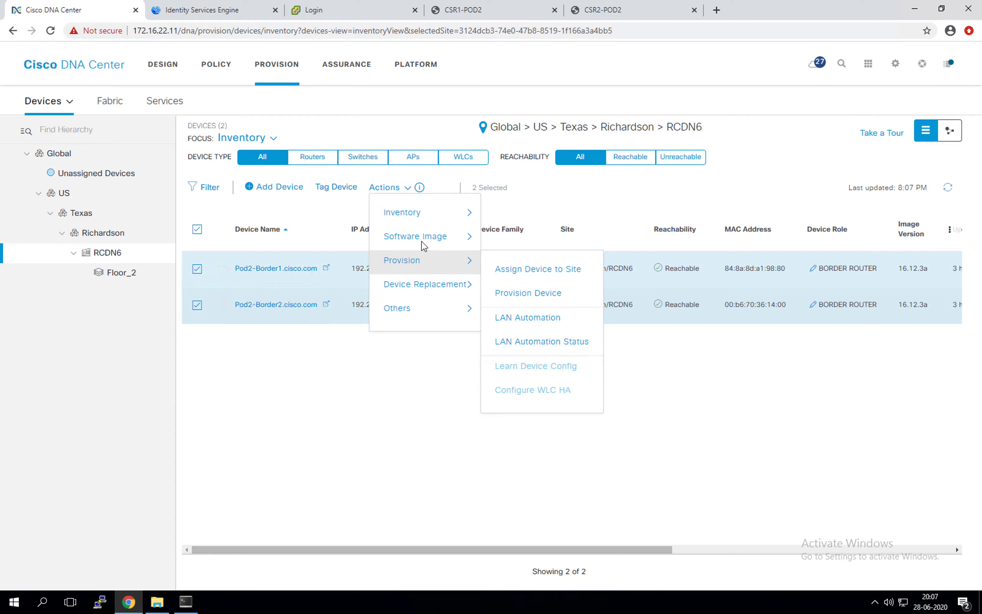
pyautogui.moveTo(423, 213)
pyautogui.click(523, 248)
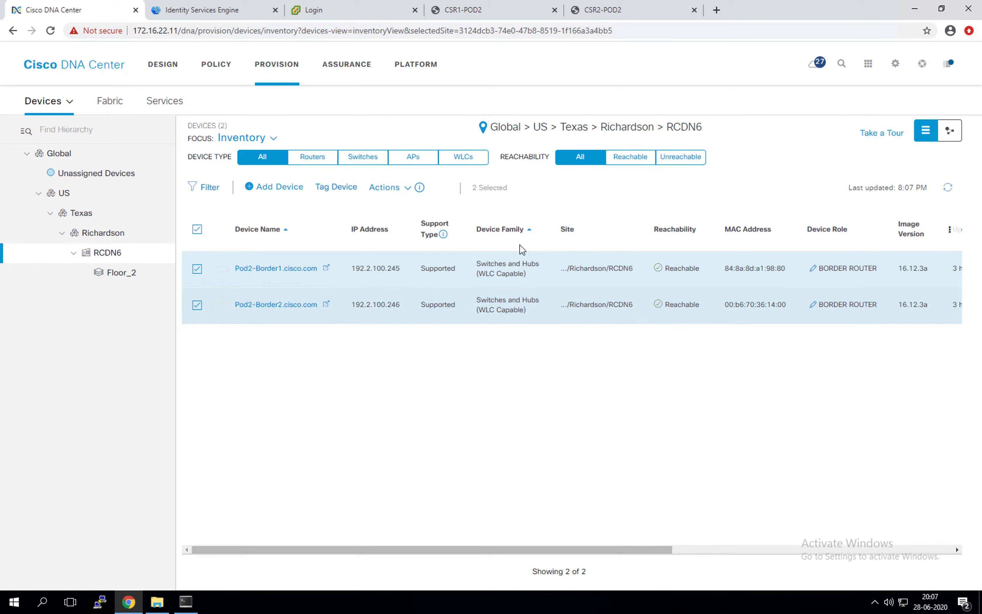
pyautogui.click(528, 368)
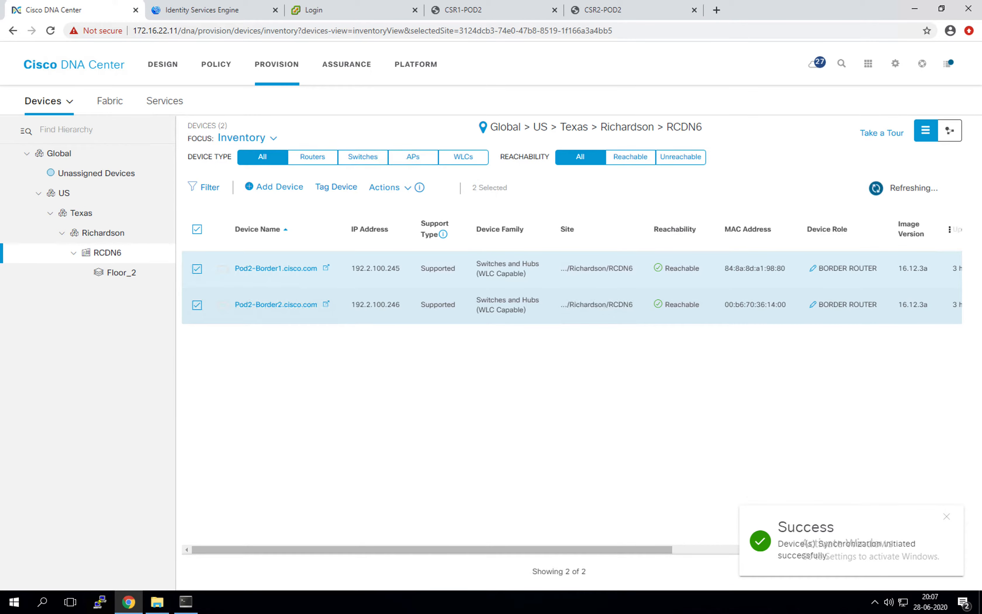
# Refresh the device list until both borders' sync status moves from In Progress to Managed
pyautogui.moveTo(661, 555); pyautogui.dragTo(897, 518)
pyautogui.click(658, 301)
pyautogui.tripleClick(629, 300)
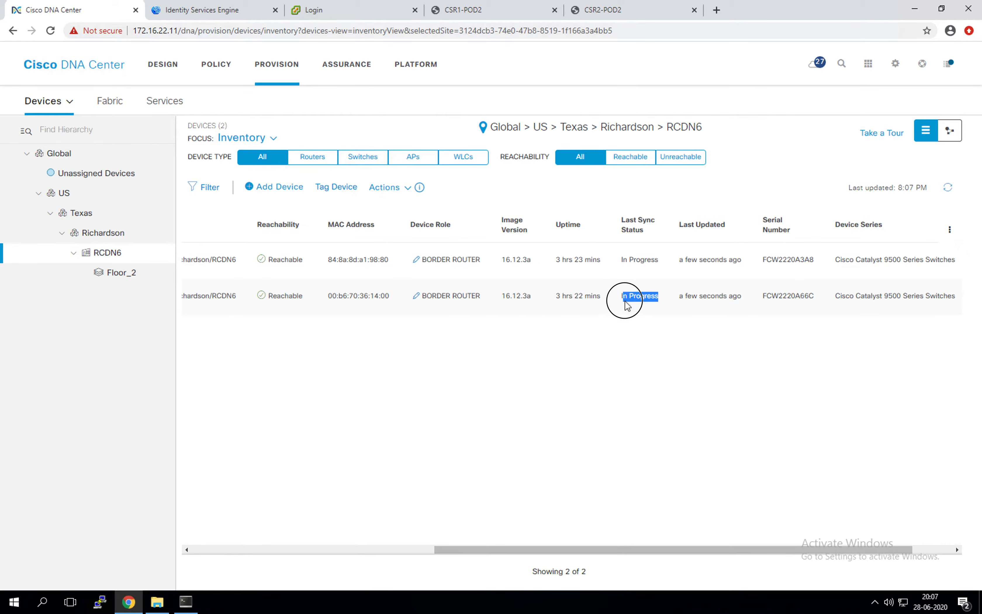
pyautogui.click(630, 339)
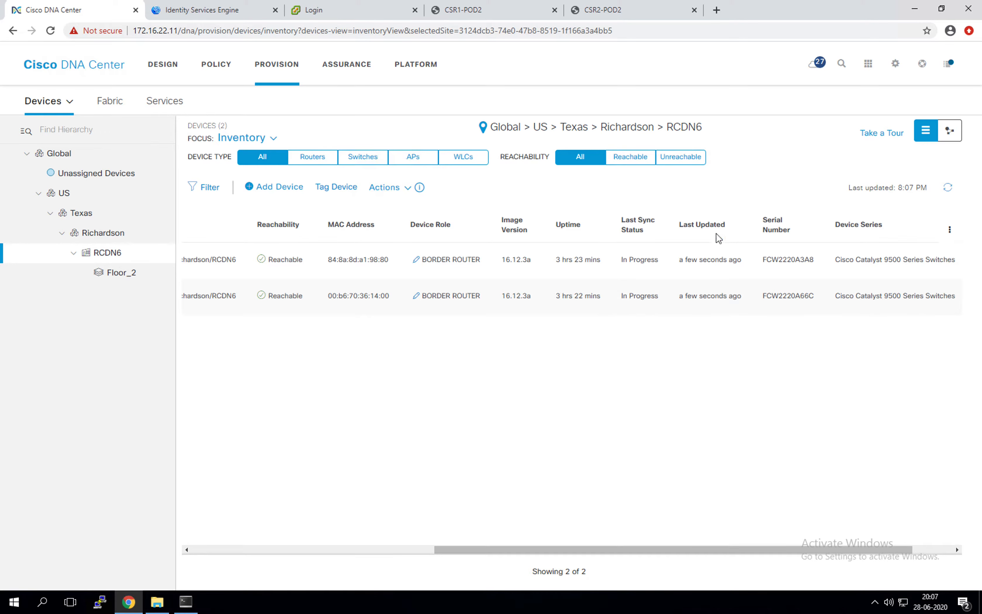
pyautogui.click(948, 191)
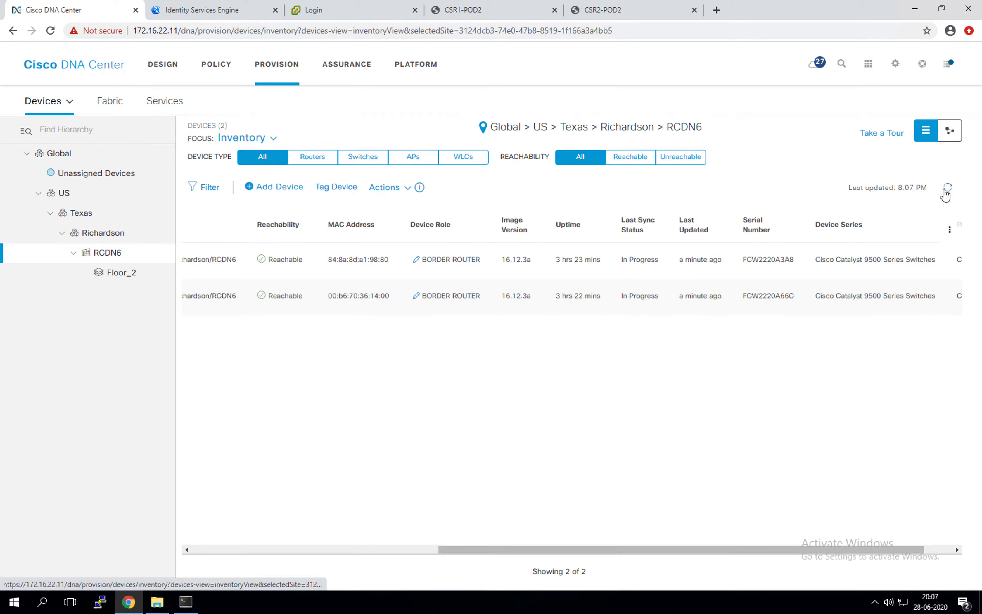
pyautogui.click(948, 190)
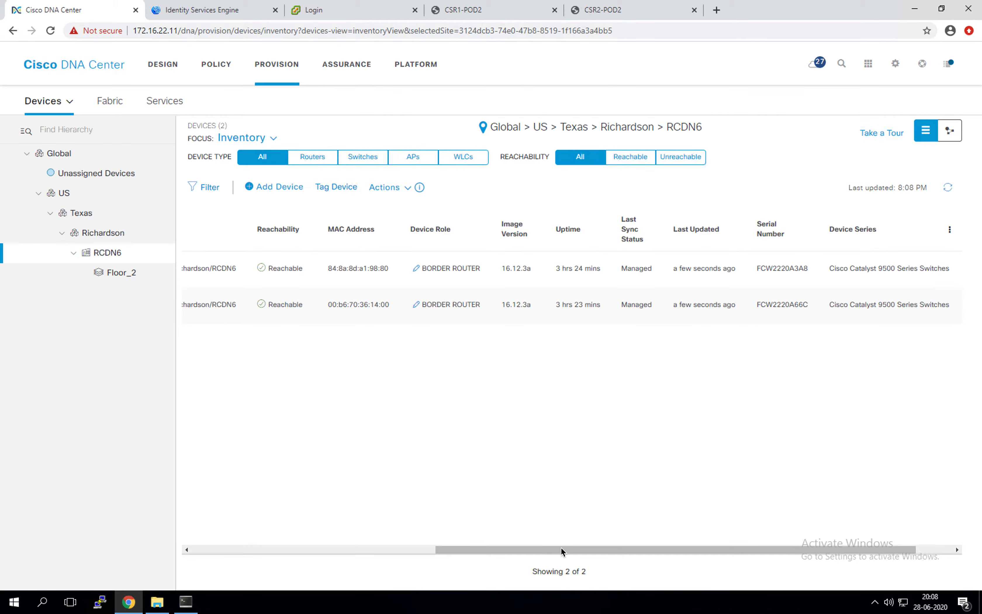
pyautogui.moveTo(562, 551); pyautogui.dragTo(318, 557)
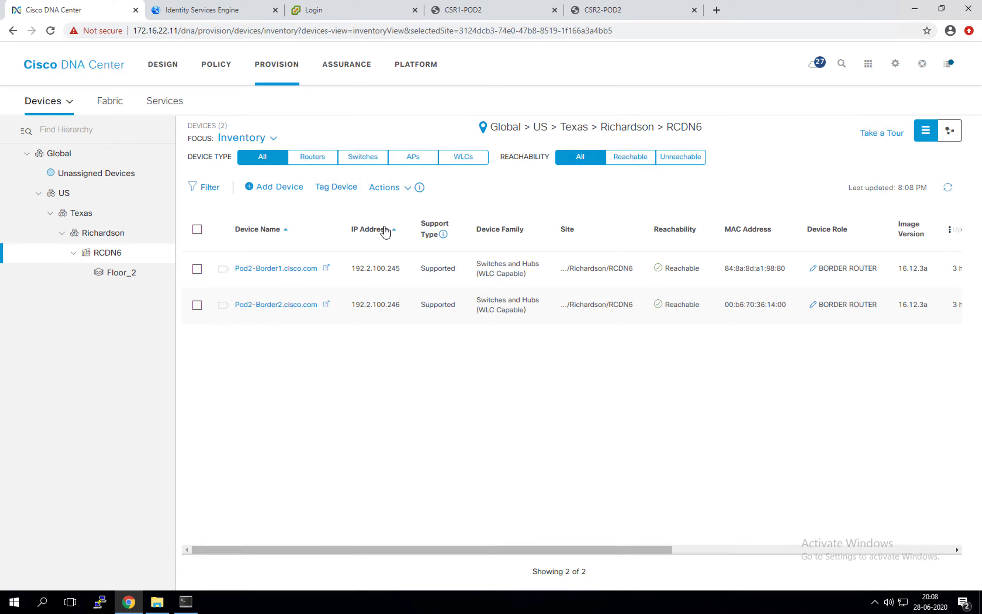
pyautogui.click(407, 188)
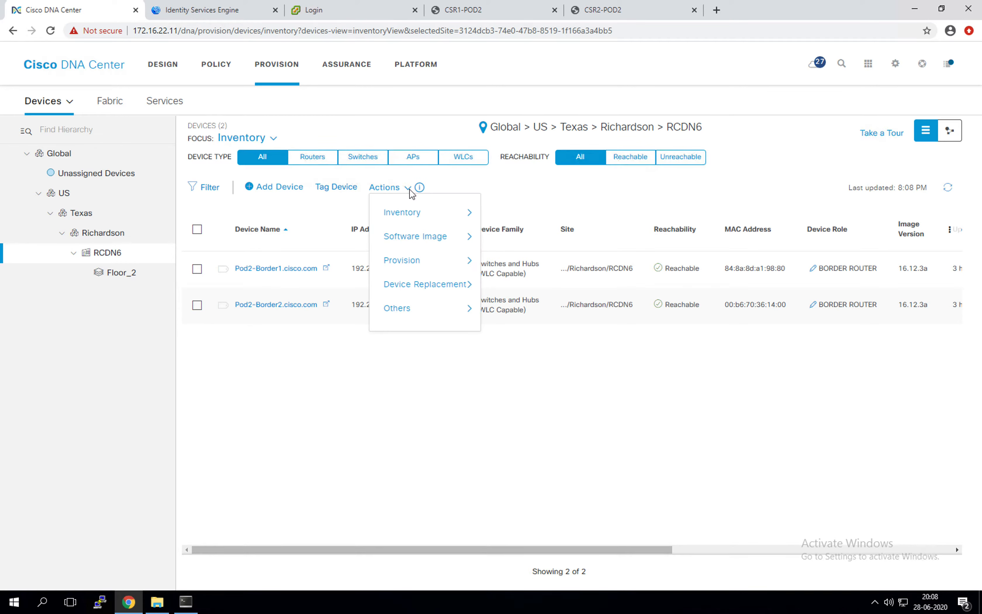
# Start LAN Automation via Actions > Provision with primary site Global/US/Texas/Richardson/RCDN6
pyautogui.moveTo(471, 284)
pyautogui.moveTo(467, 260)
pyautogui.click(542, 323)
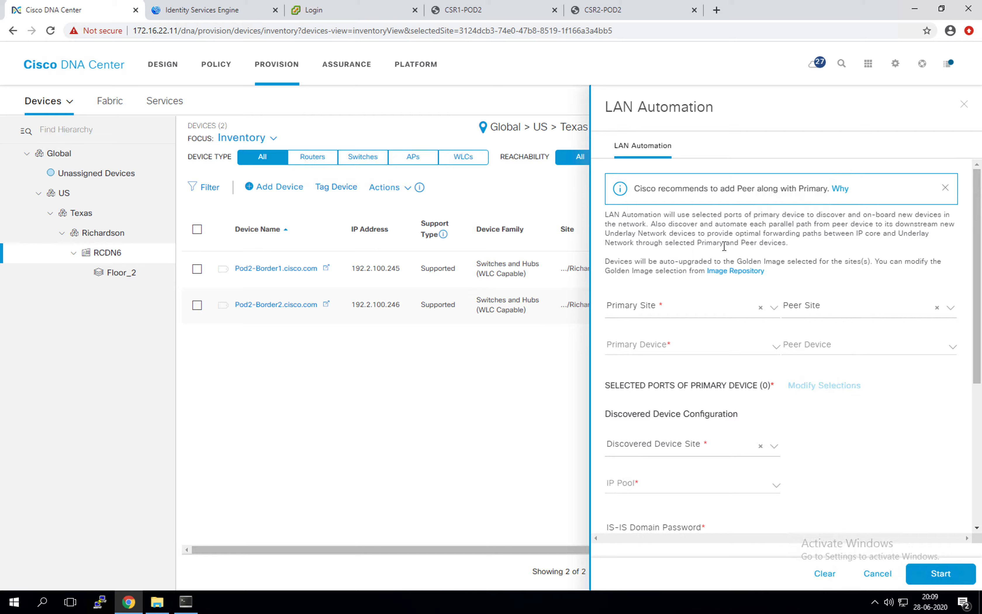
pyautogui.click(775, 309)
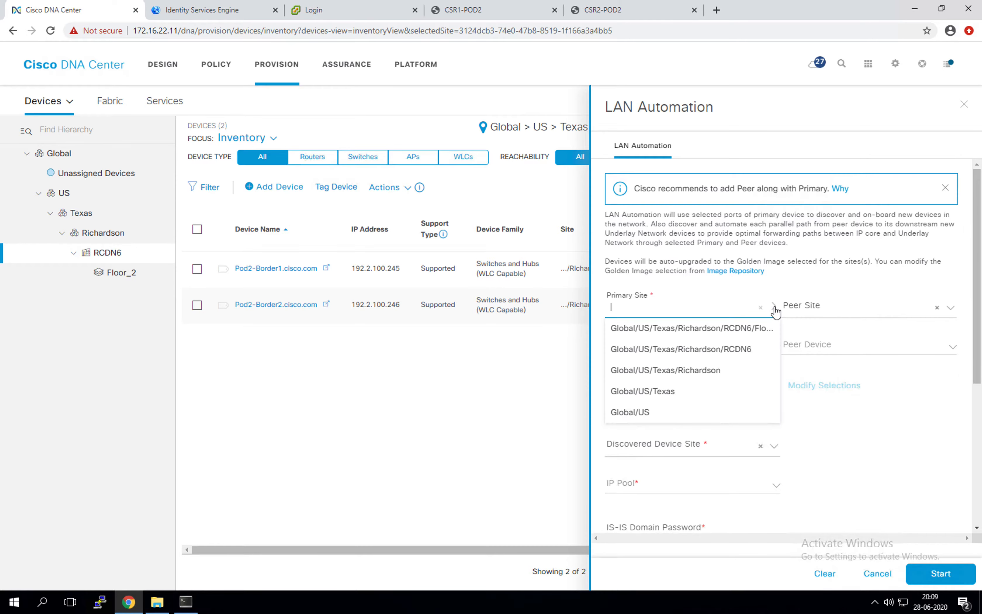
pyautogui.click(721, 353)
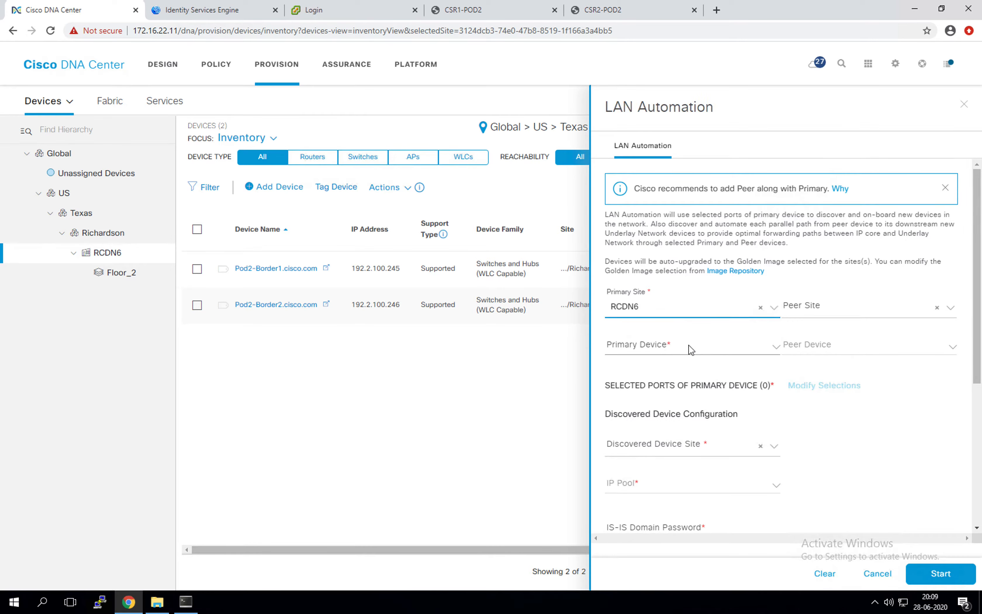
# Leave the peer site unset and bring up the list of primary devices
pyautogui.click(844, 304)
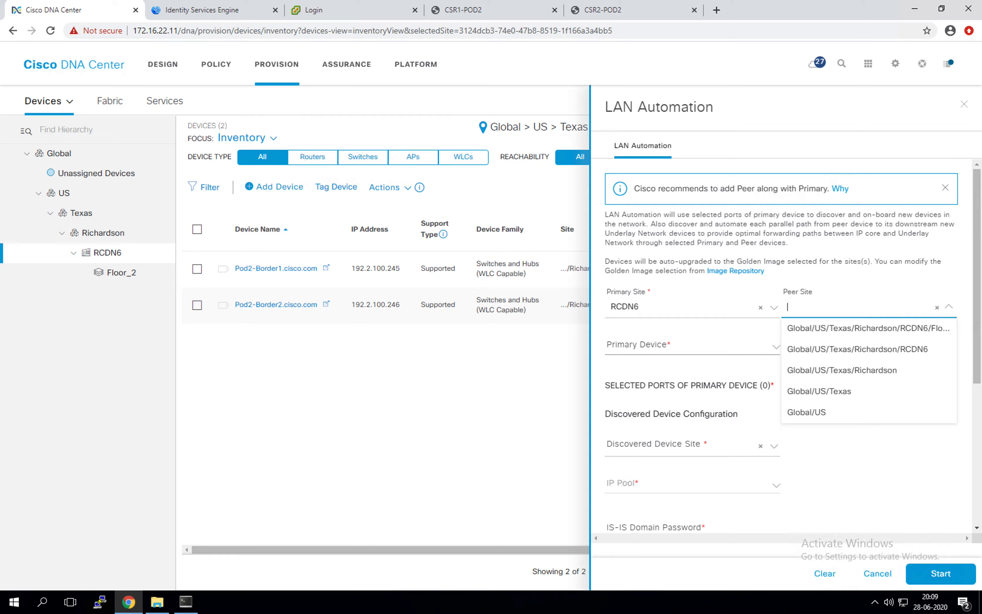
pyautogui.click(890, 467)
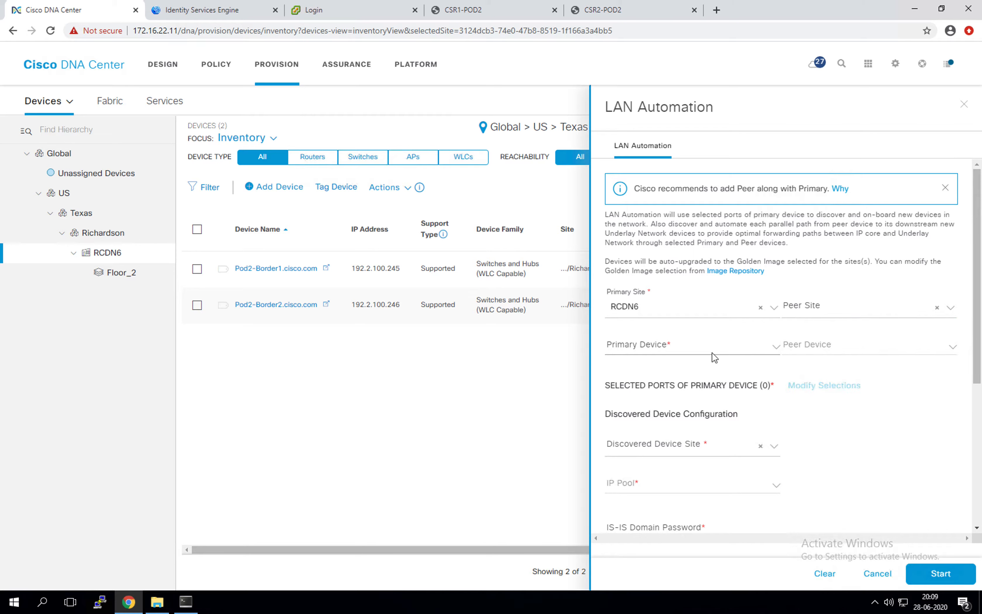
pyautogui.click(775, 348)
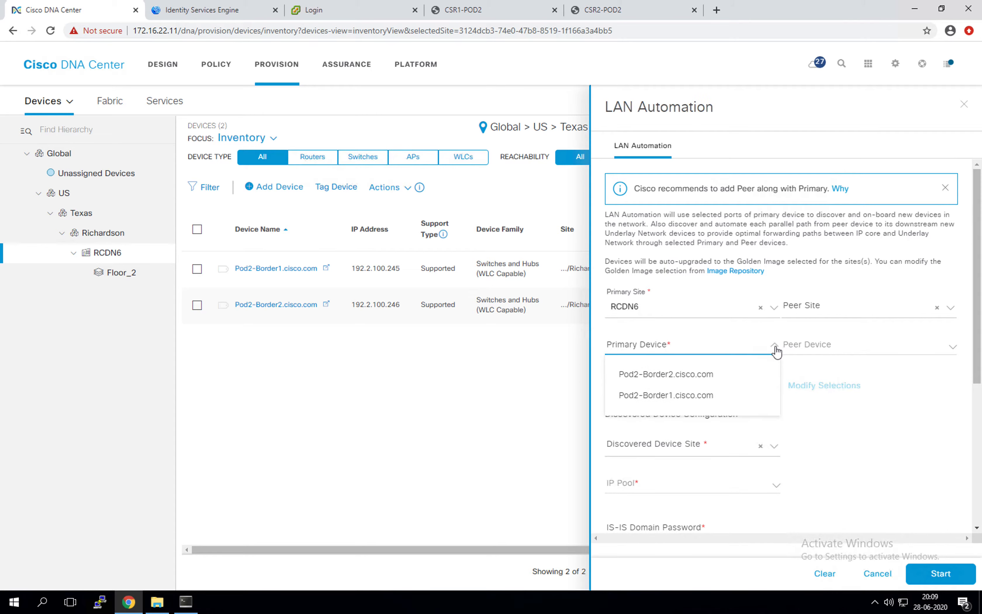
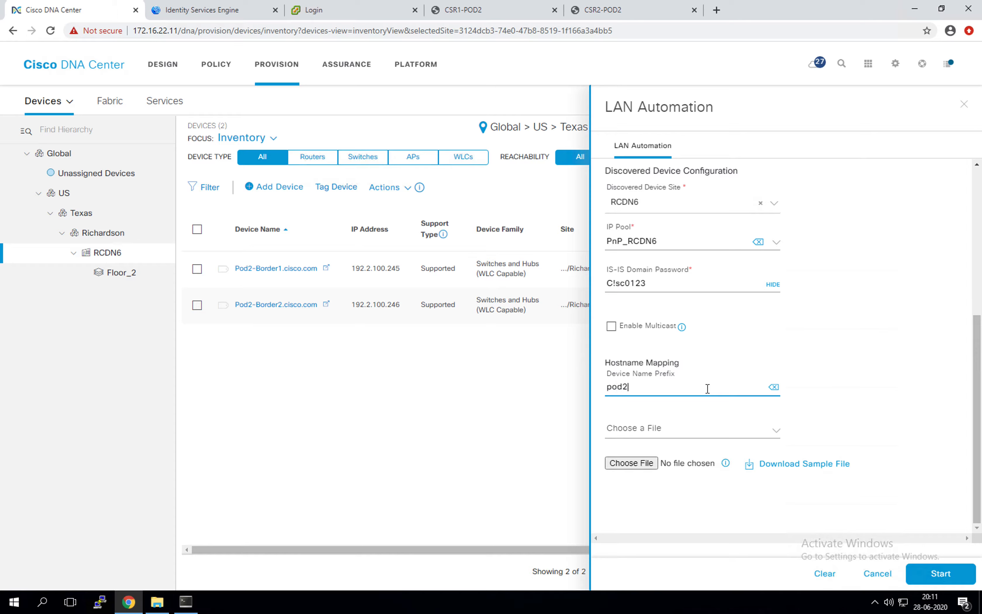
# Set the Device Name Prefix to Pod2-Edge
pyautogui.write('Edge')
pyautogui.moveTo(611, 387); pyautogui.dragTo(600, 386)
pyautogui.write('P')
pyautogui.click(622, 506)
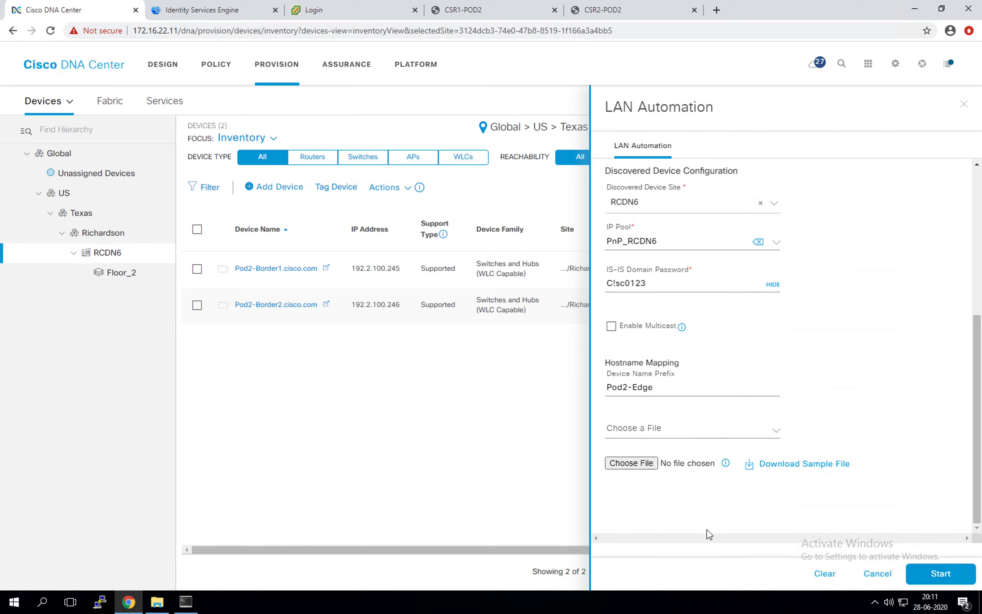
# Enable multicast and start LAN automation from Pod2-Border1 into RCDN6
pyautogui.scroll(3, 763, 397)
pyautogui.scroll(4, 763, 397)
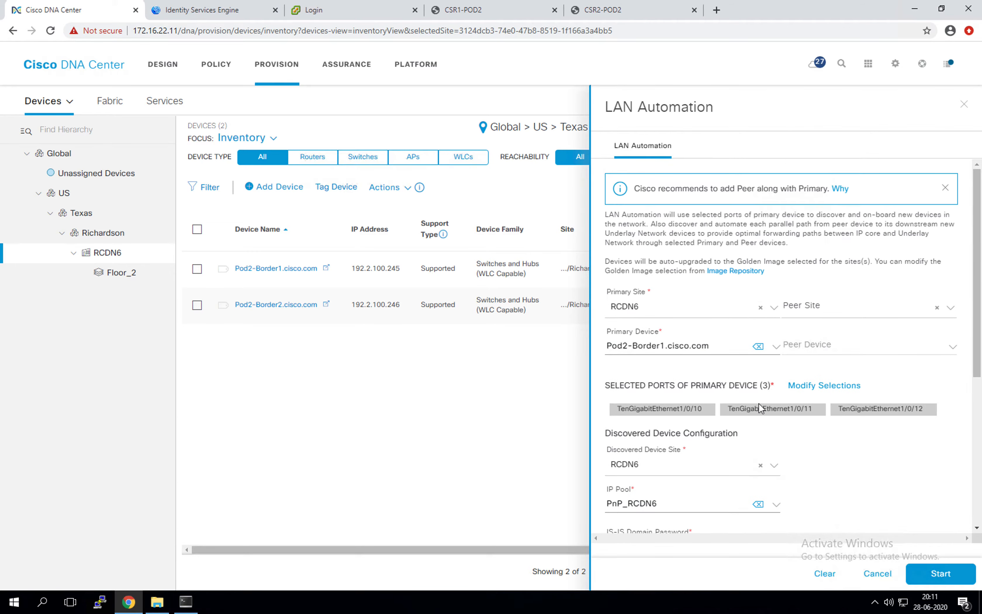
pyautogui.scroll(-7, 760, 408)
pyautogui.click(611, 326)
pyautogui.scroll(7, 745, 404)
pyautogui.scroll(-7, 741, 412)
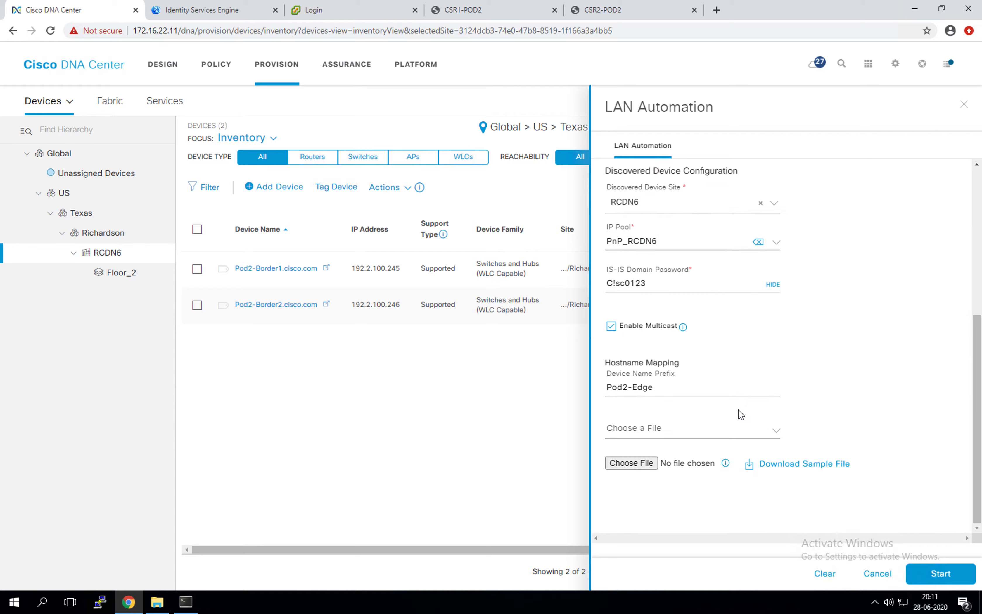
pyautogui.scroll(7, 720, 437)
pyautogui.scroll(-7, 720, 433)
pyautogui.click(938, 574)
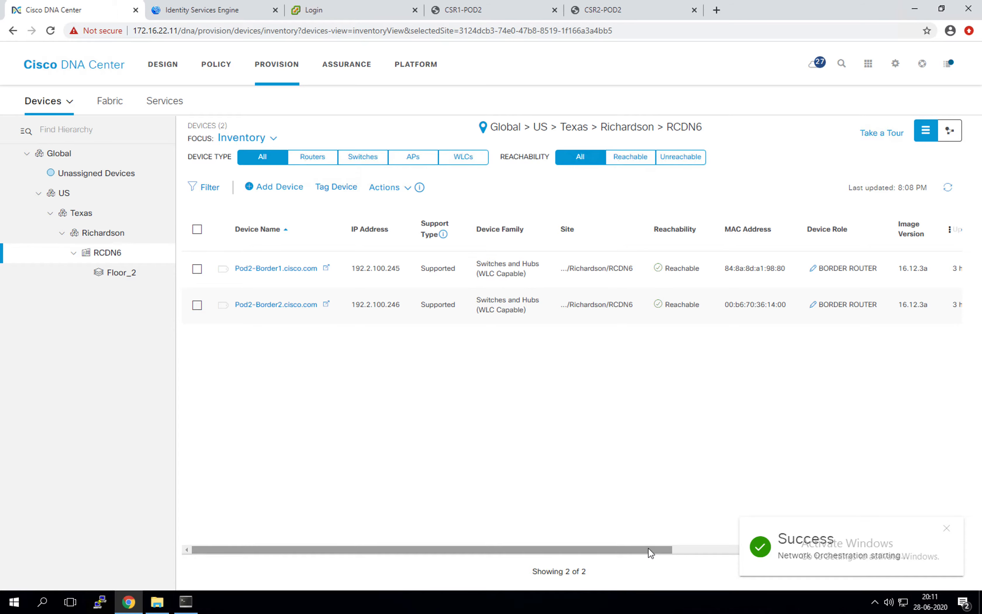
# Open LAN Automation Status from the inventory's Actions > Provision menu
pyautogui.click(274, 139)
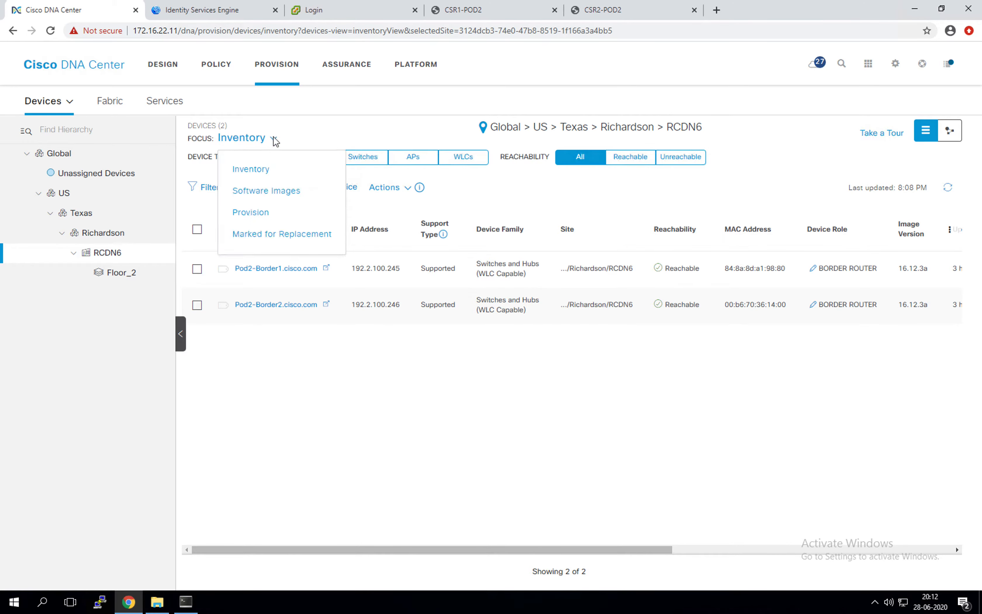
pyautogui.click(273, 402)
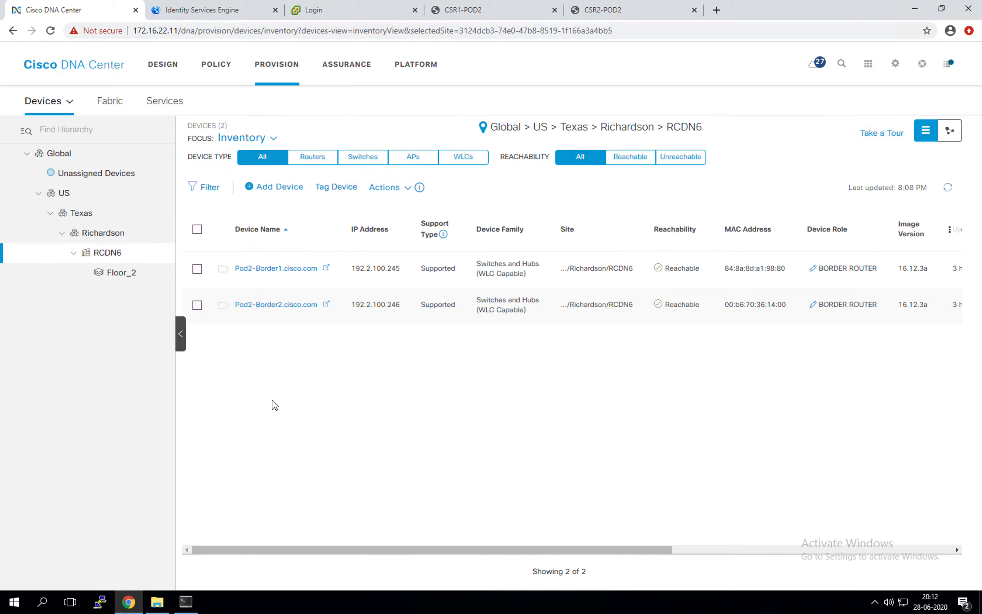
pyautogui.click(408, 188)
pyautogui.moveTo(414, 259)
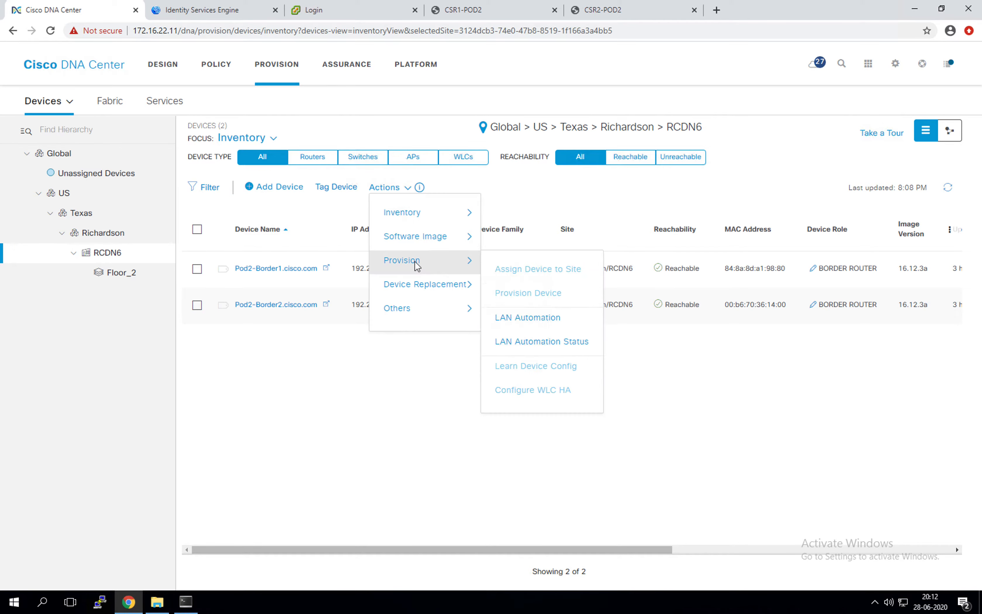
pyautogui.click(530, 341)
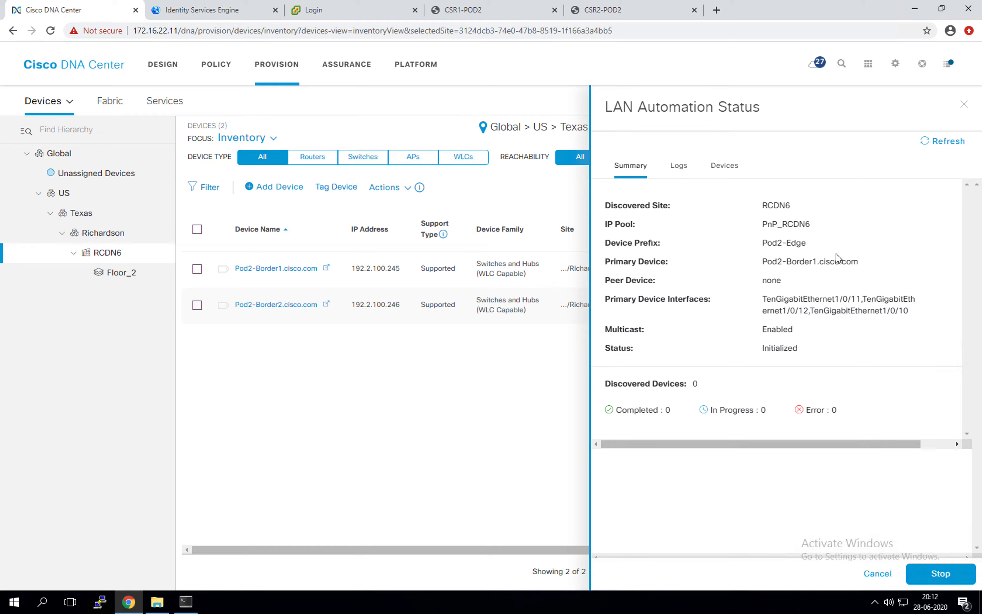
pyautogui.click(186, 602)
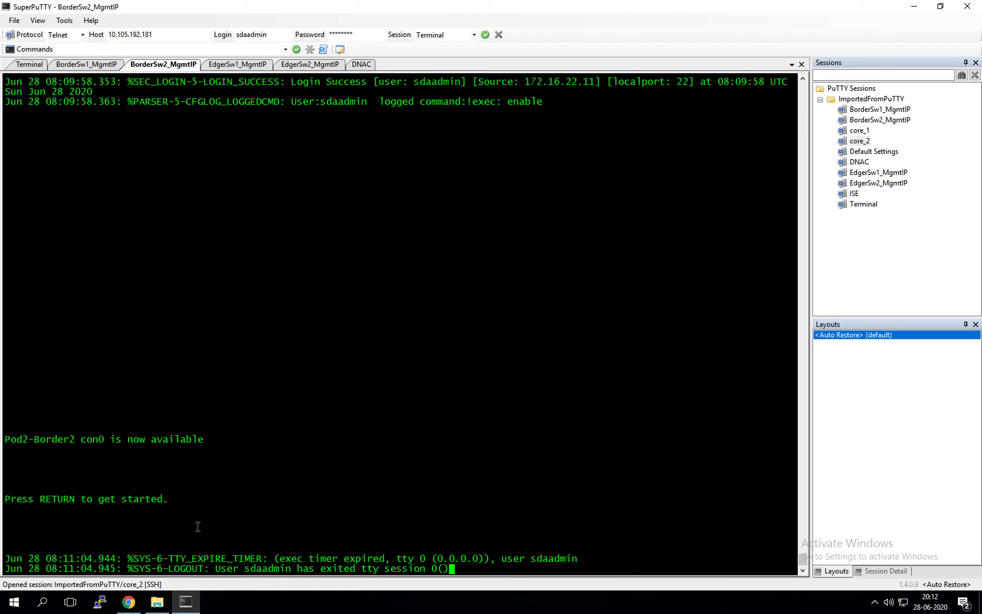
pyautogui.click(235, 66)
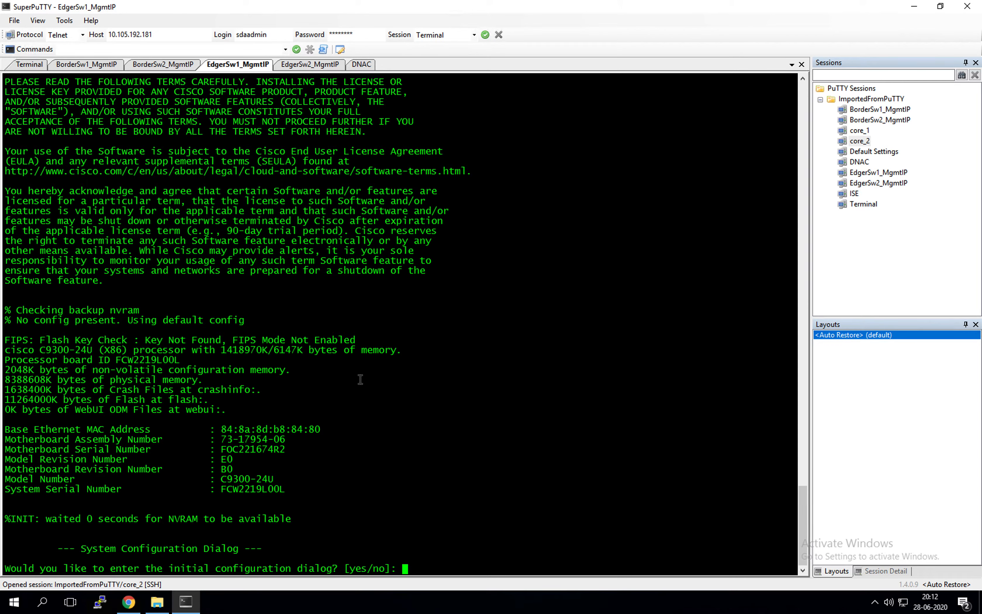
pyautogui.click(131, 602)
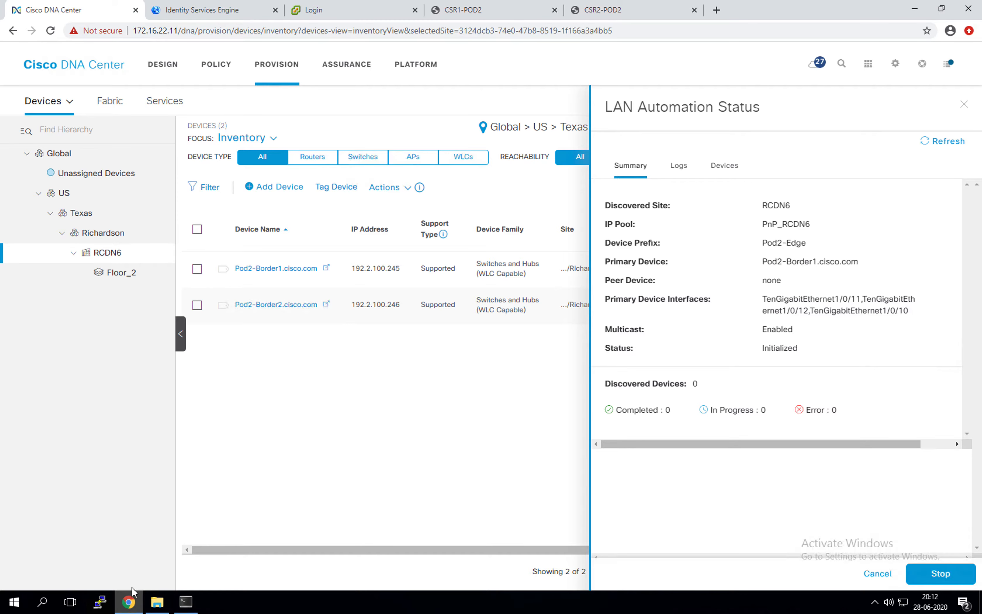
pyautogui.click(926, 148)
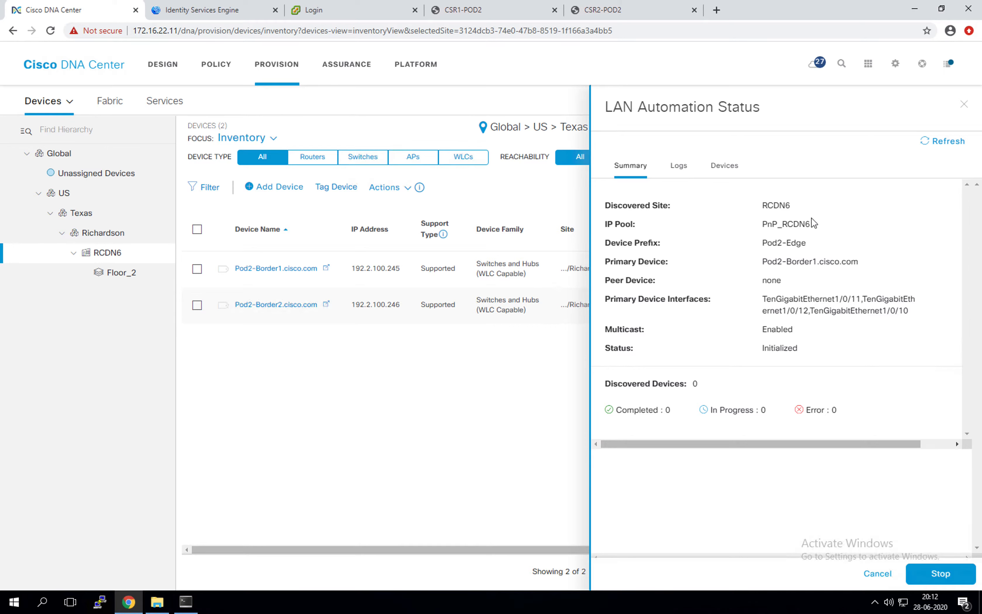
pyautogui.click(934, 146)
pyautogui.click(186, 602)
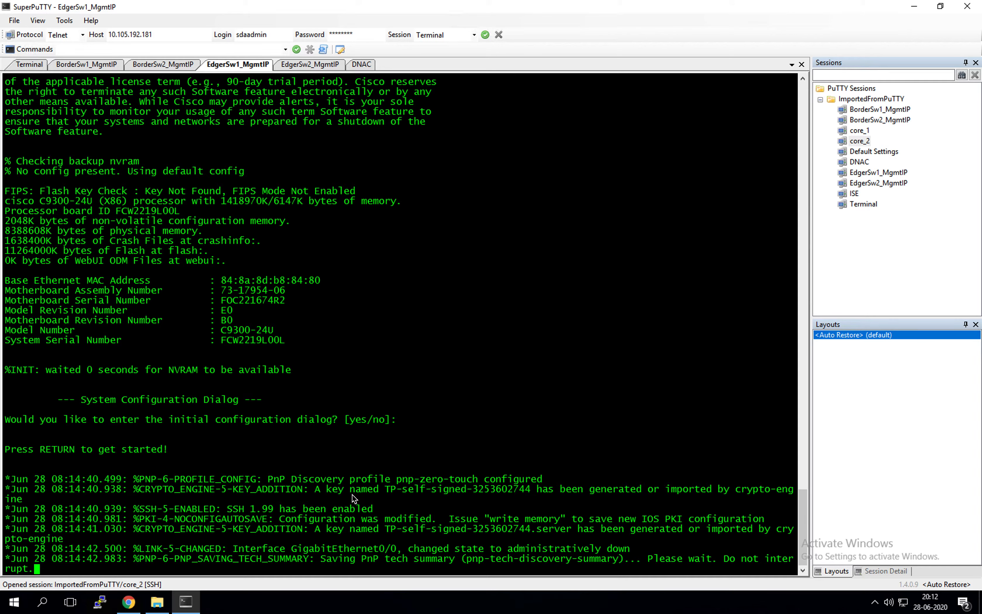
pyautogui.click(309, 65)
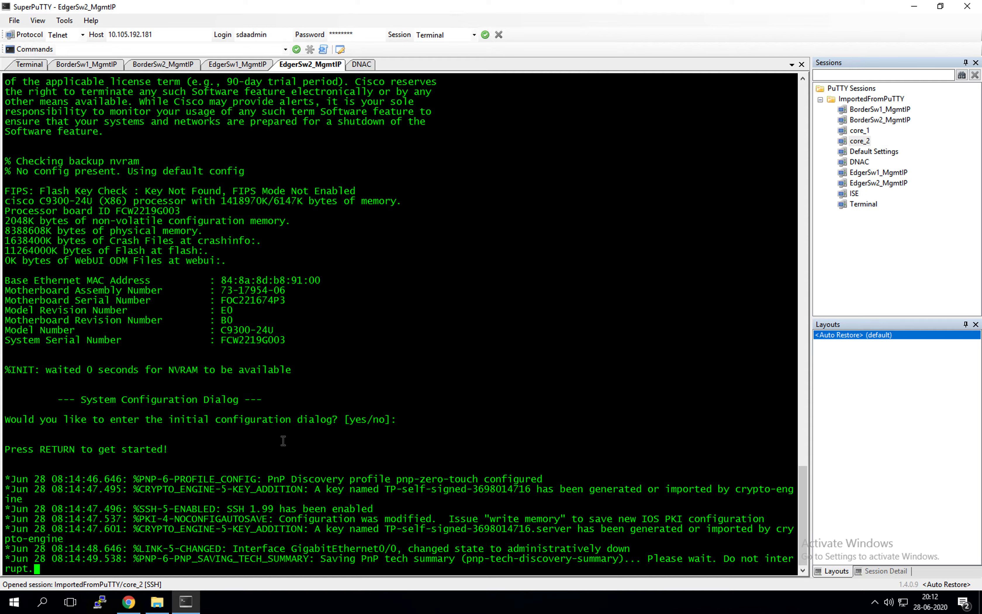
pyautogui.click(235, 65)
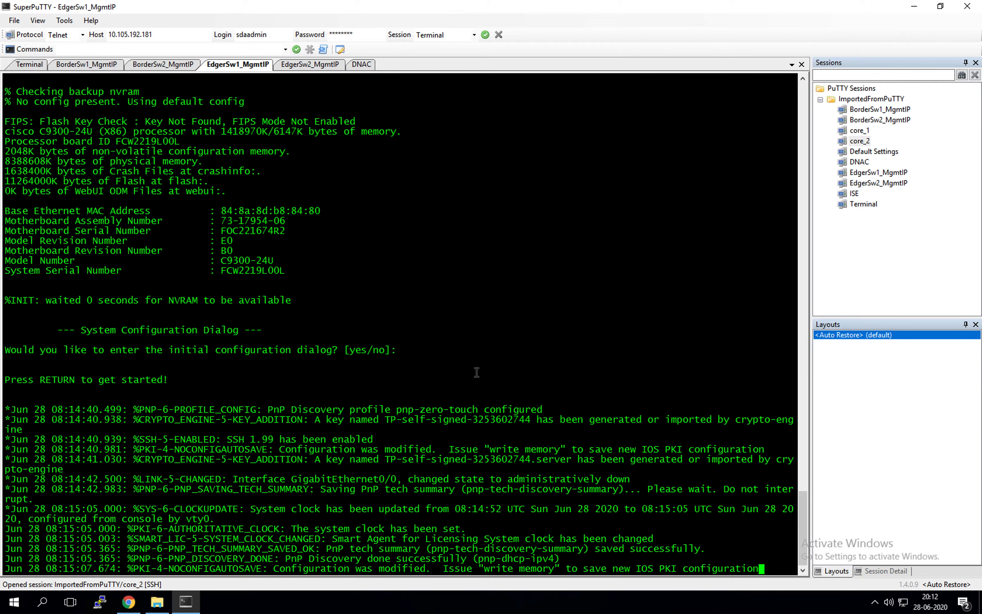
pyautogui.press('Return')
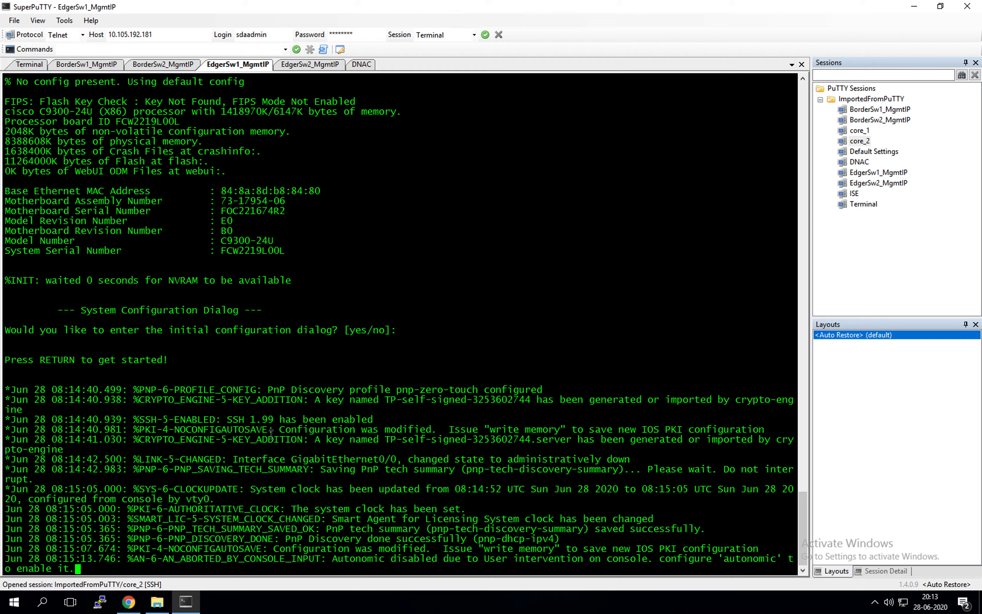
pyautogui.click(129, 602)
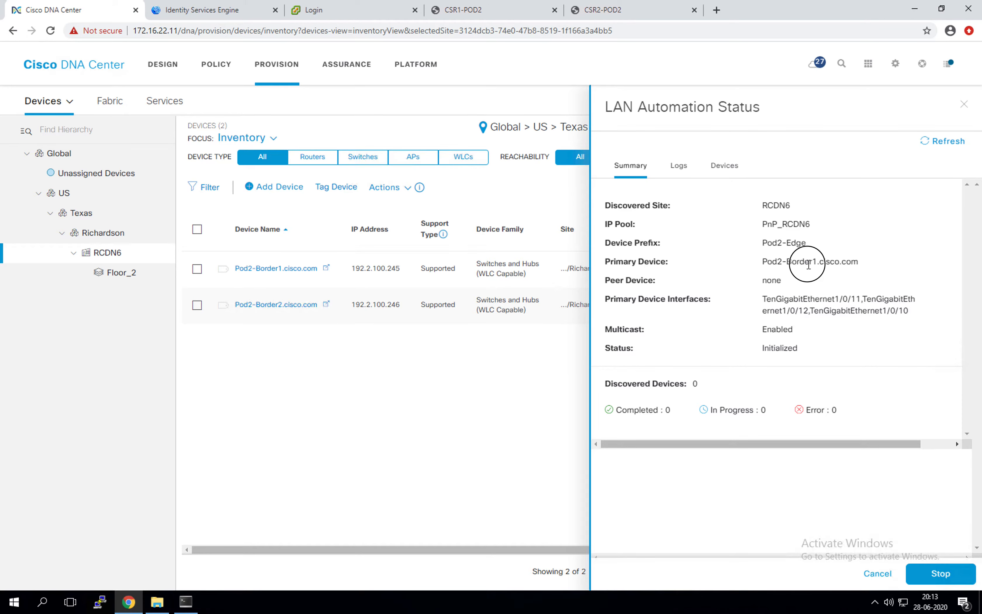
# Refresh the RCDN6 automation status, confirm it still reads Initialized, then bring up the EdgerSw1 console
pyautogui.click(947, 150)
pyautogui.click(832, 349)
pyautogui.moveTo(758, 349)
pyautogui.mouseDown()
pyautogui.moveTo(808, 360)
pyautogui.moveTo(755, 356)
pyautogui.moveTo(807, 355)
pyautogui.moveTo(760, 344)
pyautogui.mouseUp()
pyautogui.click(814, 365)
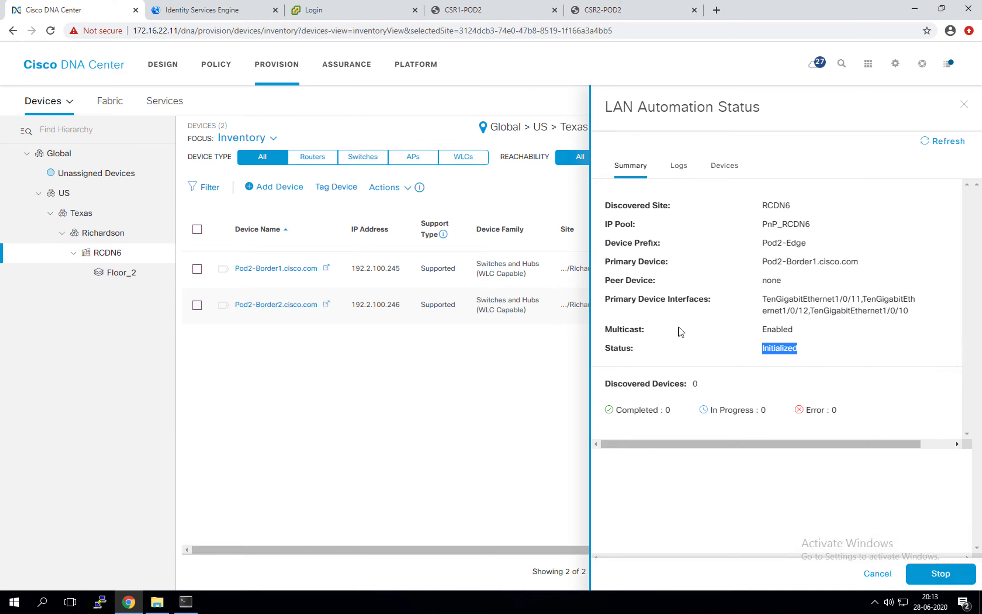
pyautogui.click(731, 352)
pyautogui.doubleClick(772, 346)
pyautogui.click(800, 359)
pyautogui.doubleClick(772, 348)
pyautogui.click(831, 351)
pyautogui.click(185, 602)
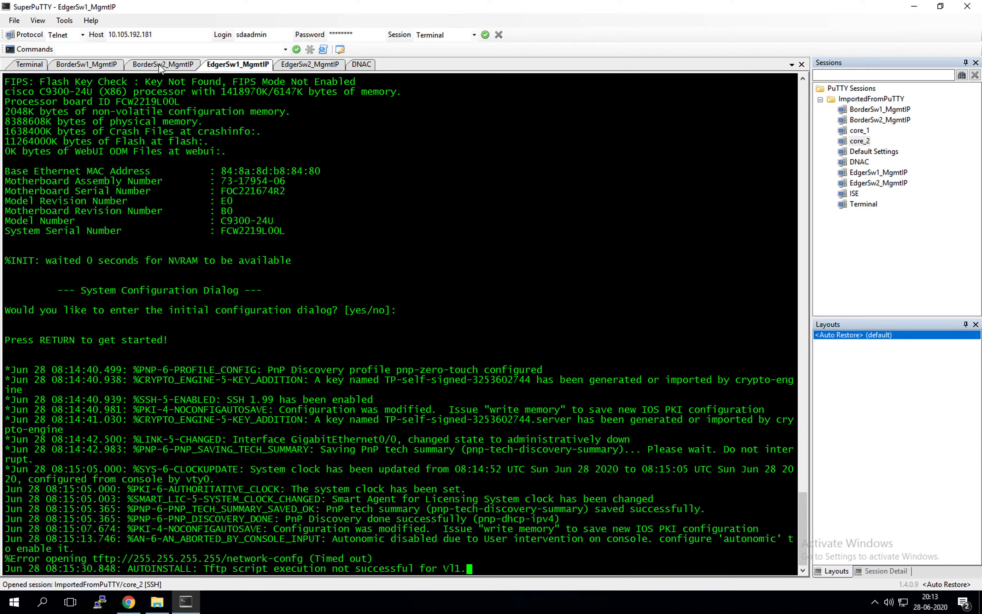
# Check the EdgerSw2 console output, then return to EdgerSw1
pyautogui.click(310, 64)
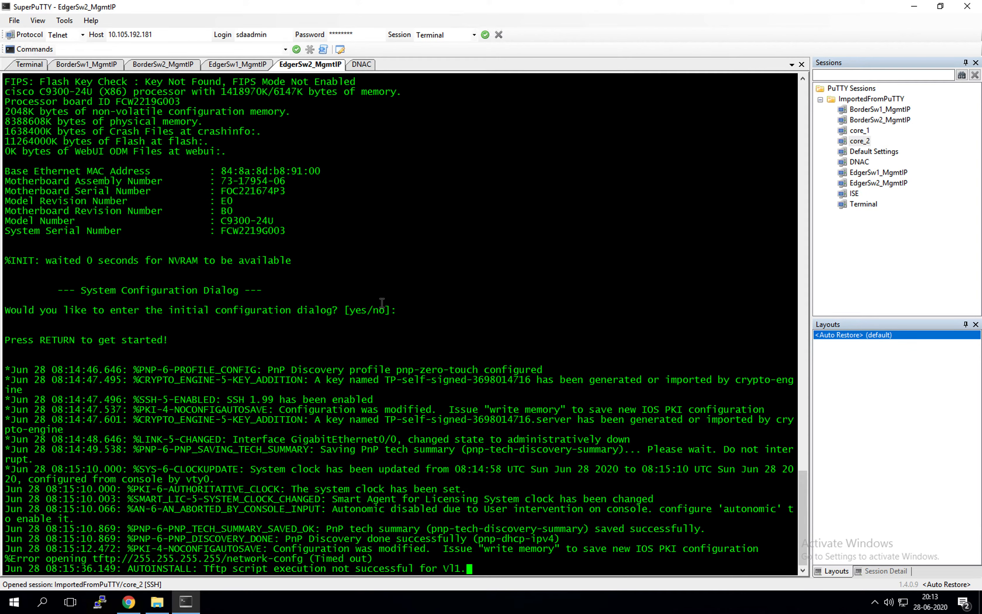
pyautogui.click(251, 68)
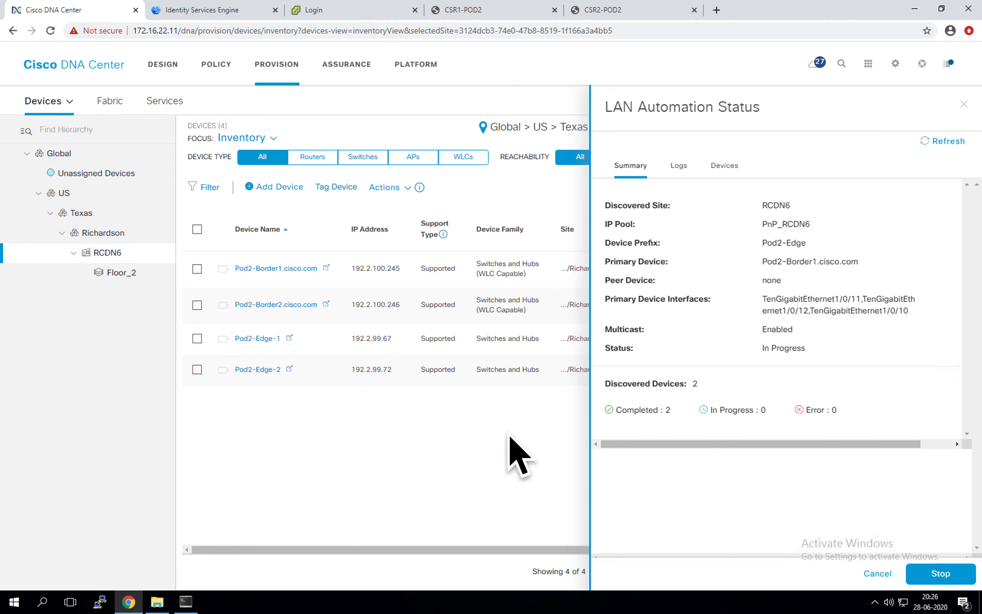
# Reopen LAN Automation Status, verify Pod2-Edge-1 and Pod2-Edge-2 show Completed, then open the BorderSw1 console
pyautogui.click(964, 105)
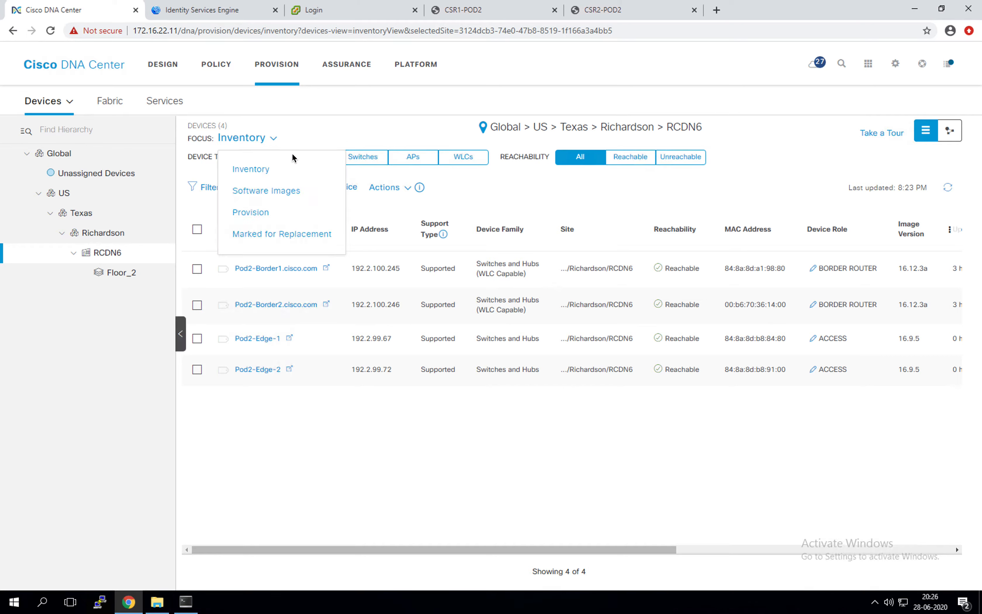
pyautogui.click(406, 188)
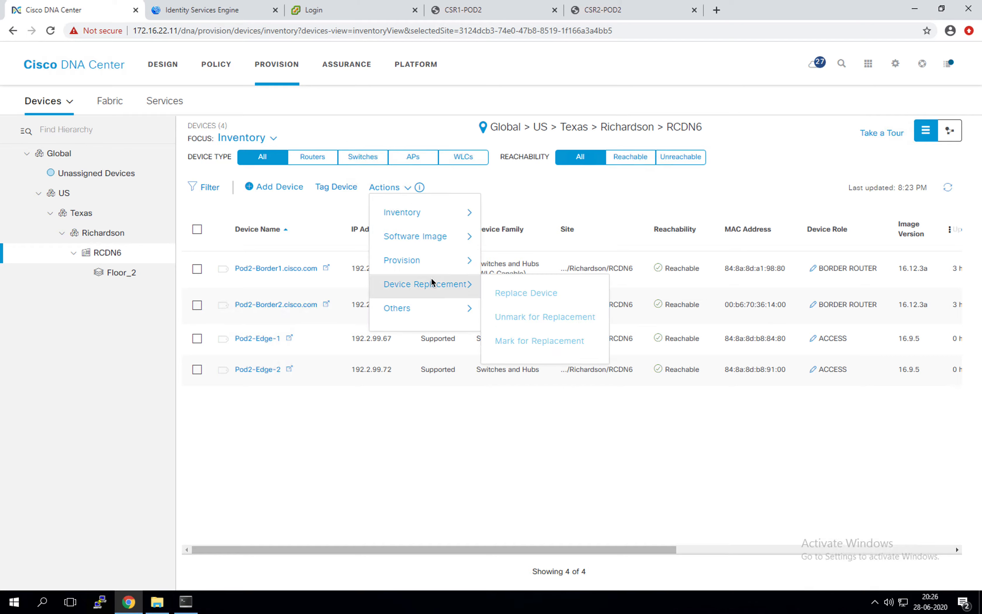
pyautogui.moveTo(432, 265)
pyautogui.click(547, 343)
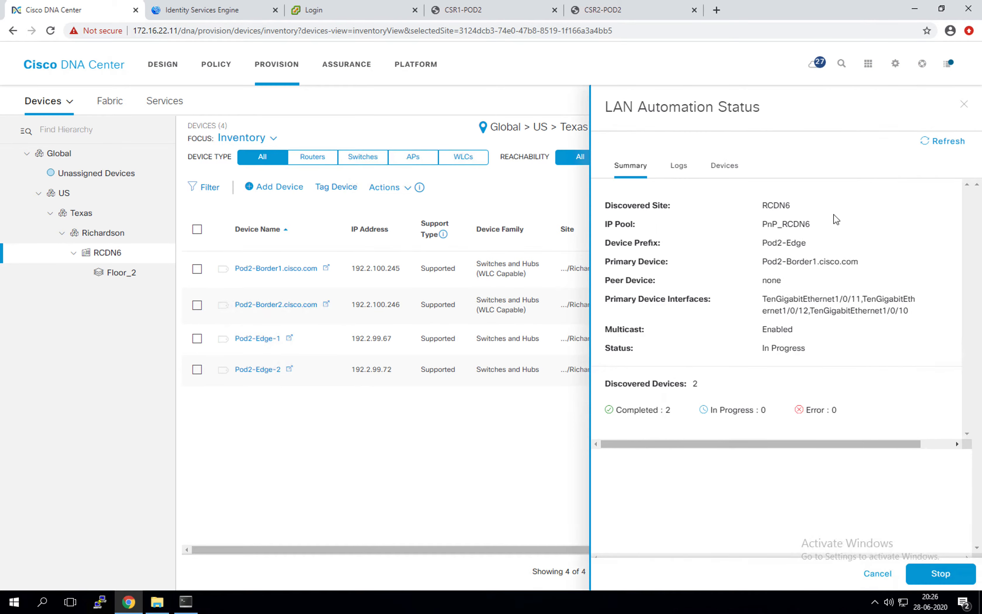
pyautogui.click(749, 168)
pyautogui.moveTo(881, 228); pyautogui.dragTo(914, 228)
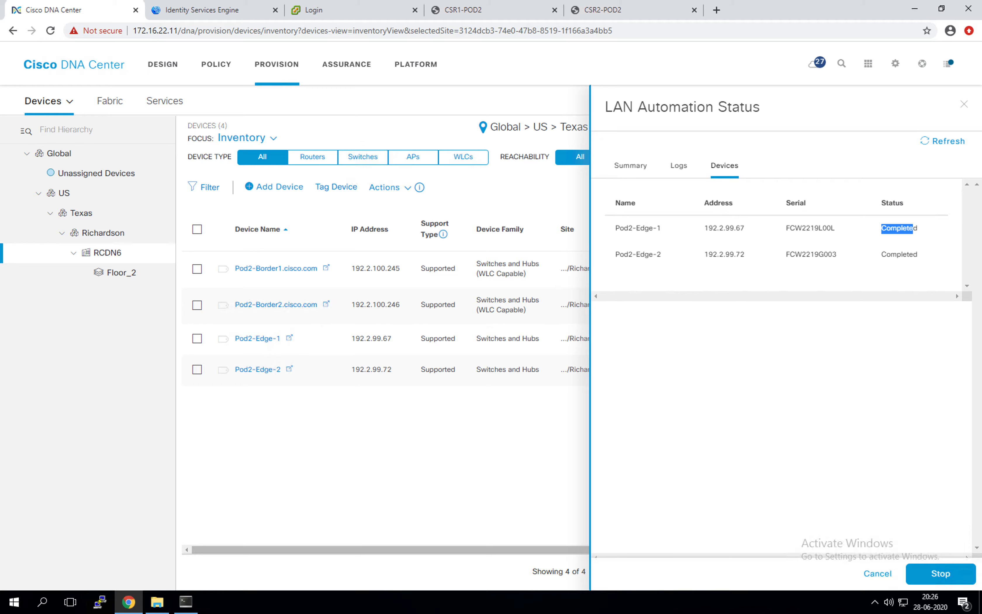
pyautogui.click(185, 601)
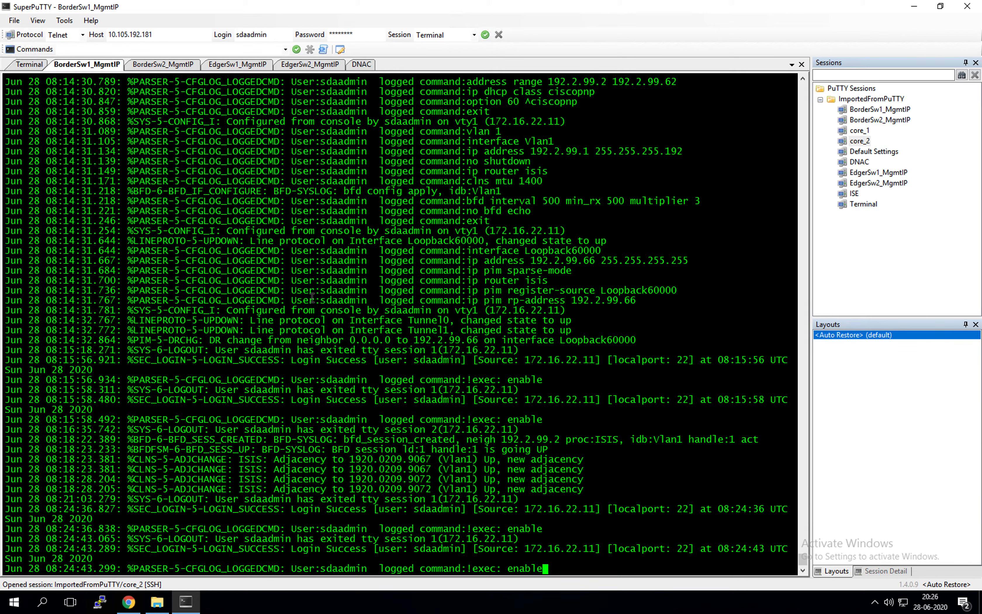
pyautogui.click(243, 68)
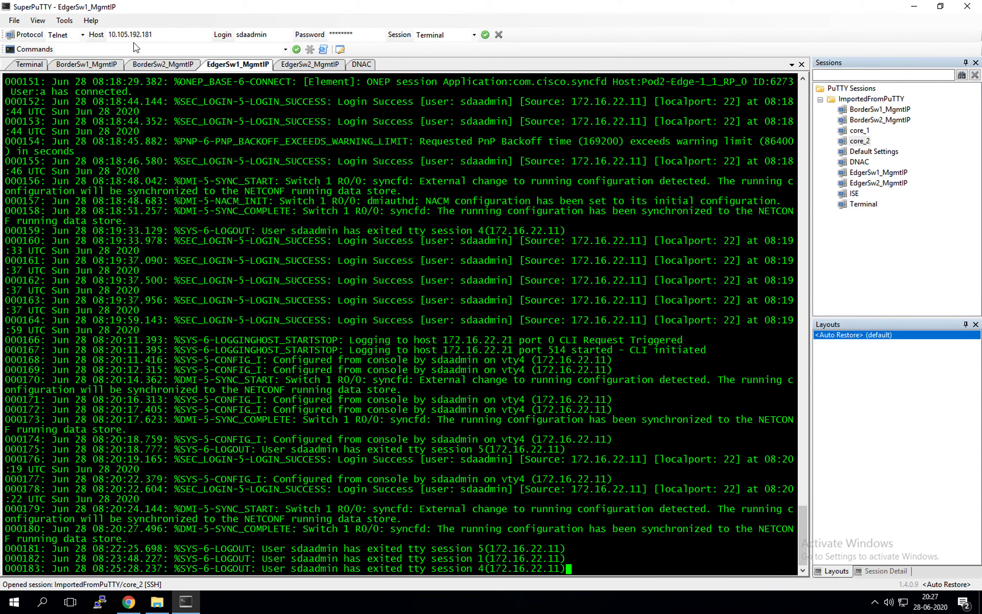
pyautogui.click(93, 64)
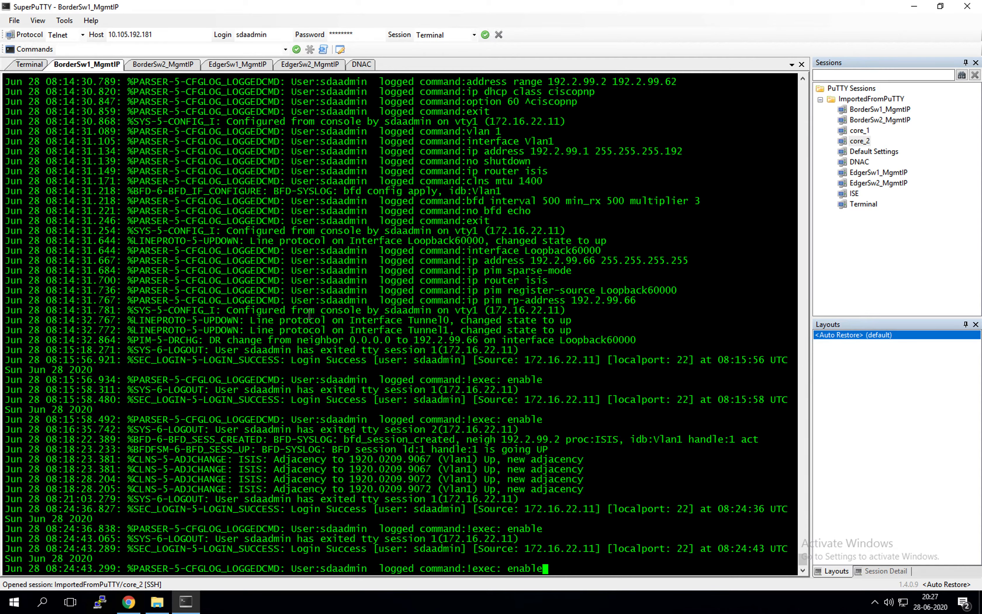
pyautogui.scroll(15, 483, 248)
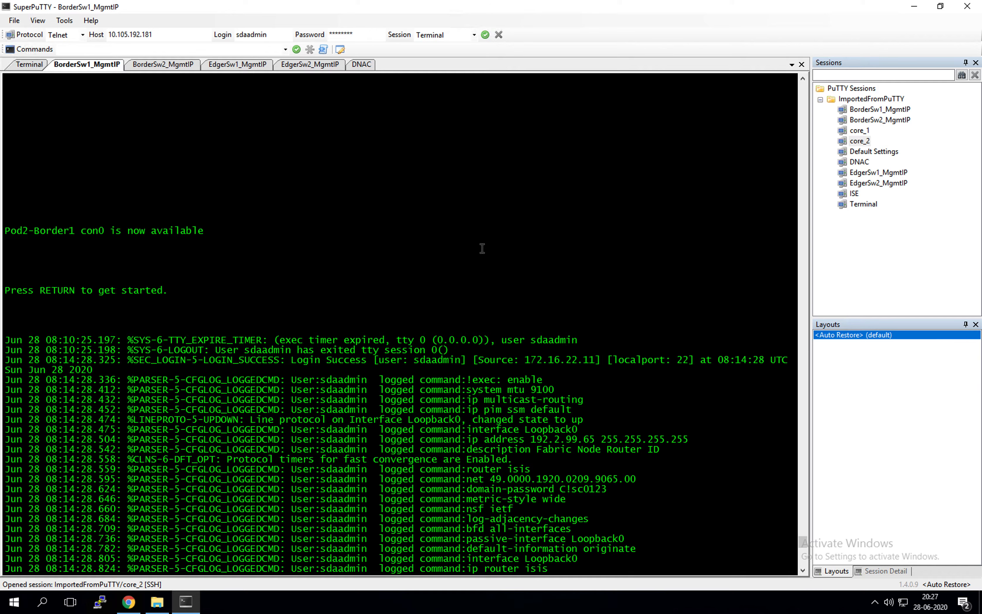
pyautogui.scroll(-15, 483, 249)
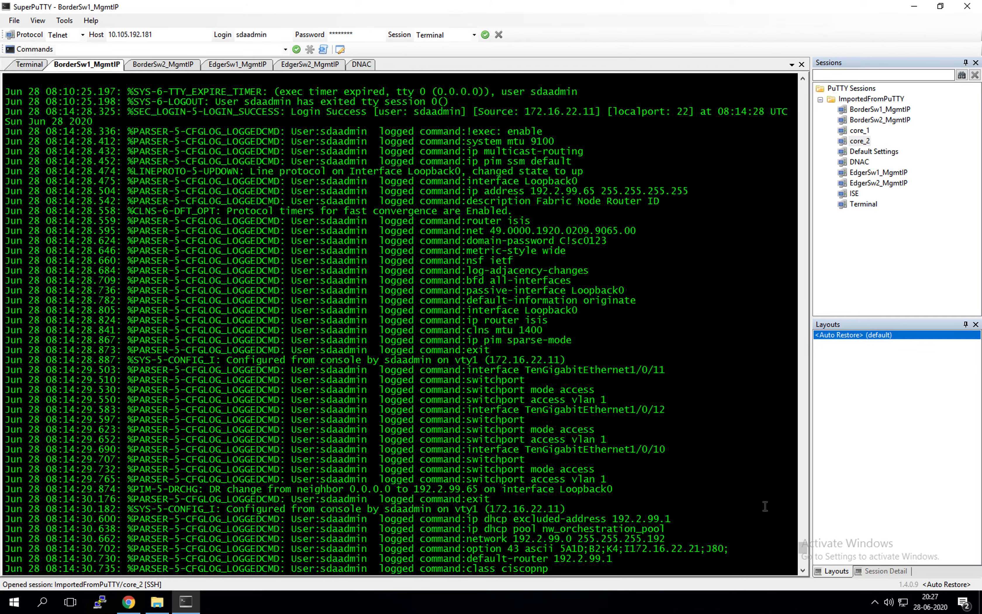
pyautogui.scroll(3, 806, 559)
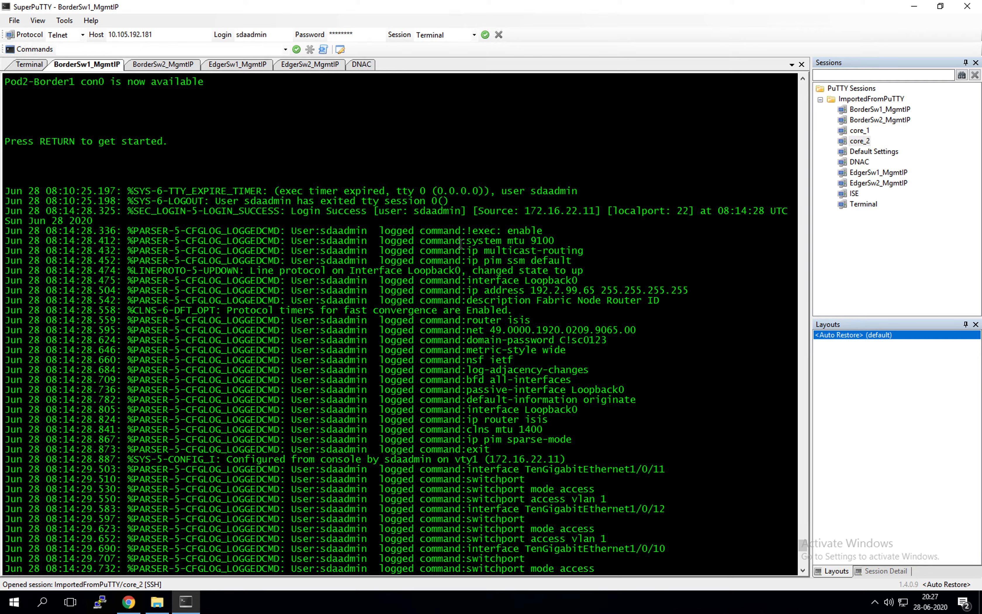
pyautogui.moveTo(396, 310); pyautogui.dragTo(556, 354)
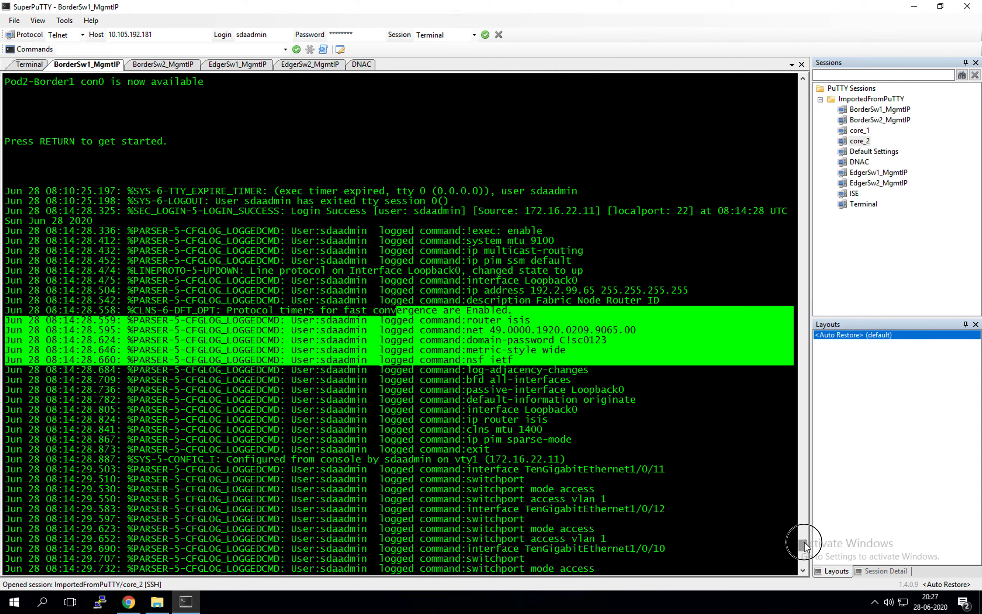
pyautogui.moveTo(804, 543); pyautogui.dragTo(804, 546)
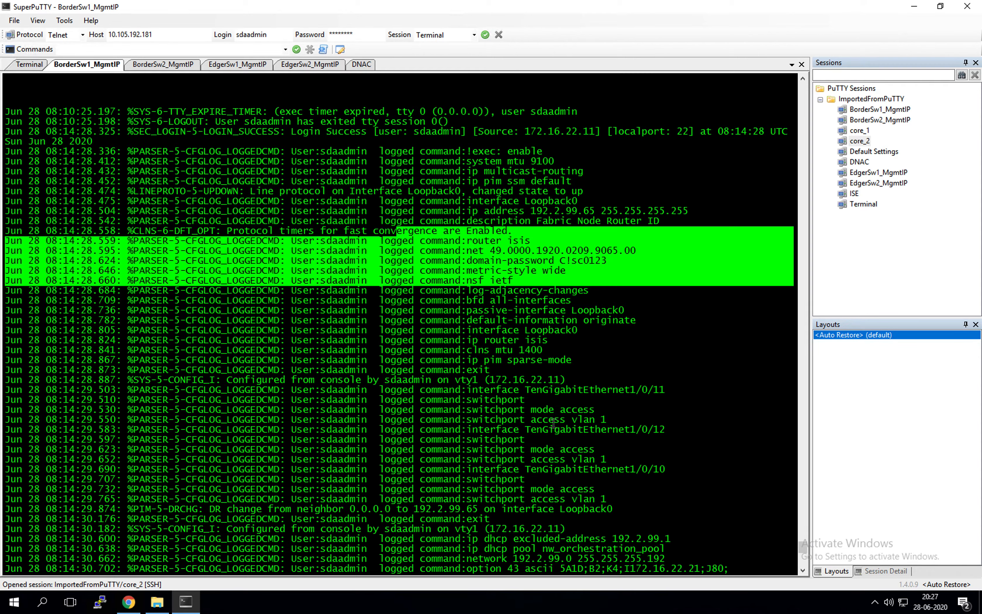
pyautogui.moveTo(452, 382); pyautogui.dragTo(653, 513)
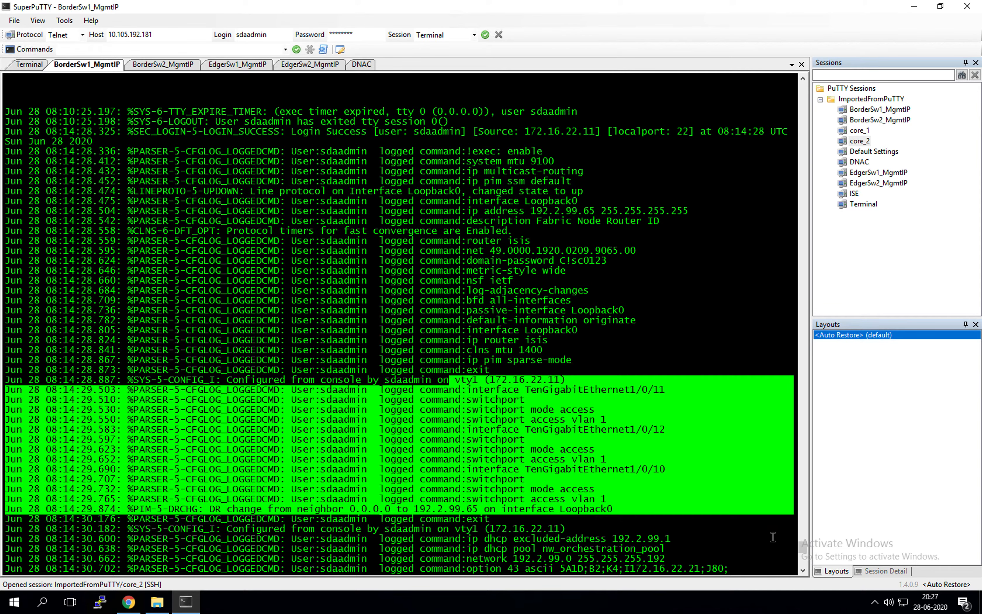
pyautogui.moveTo(802, 546); pyautogui.dragTo(803, 553)
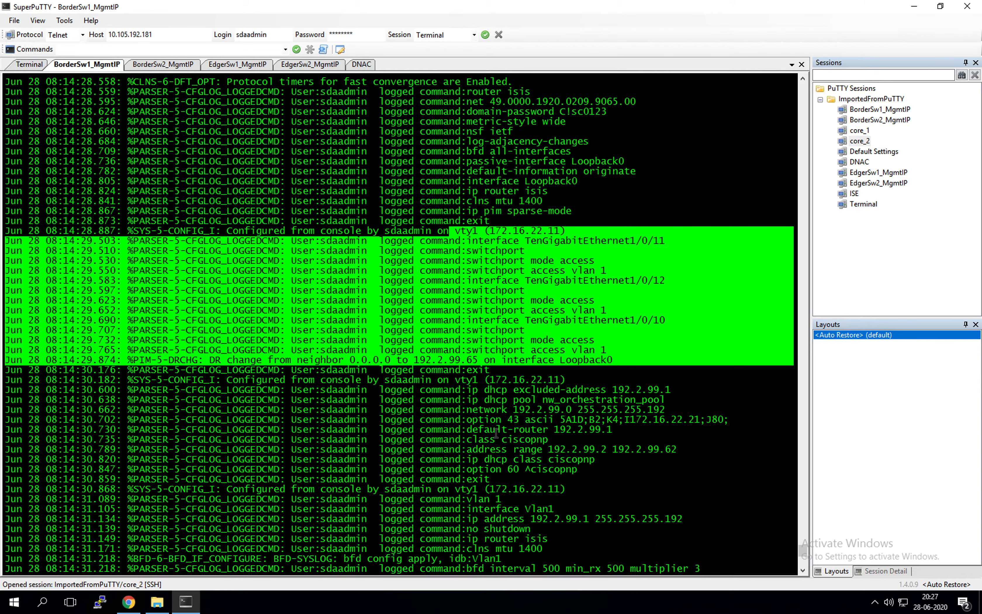
pyautogui.scroll(-8, 487, 420)
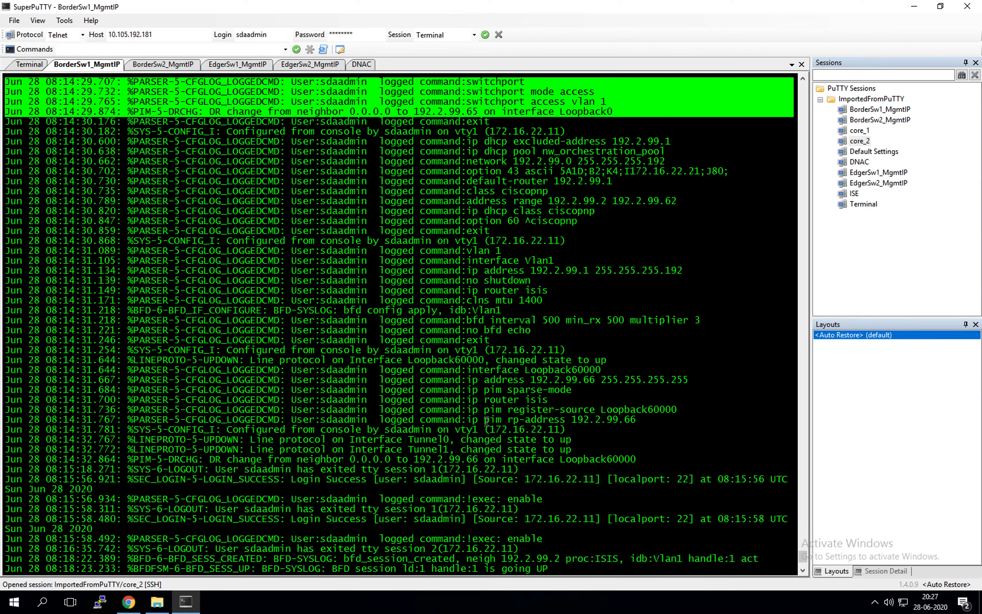
pyautogui.moveTo(449, 141); pyautogui.dragTo(644, 128)
pyautogui.scroll(-4, 658, 175)
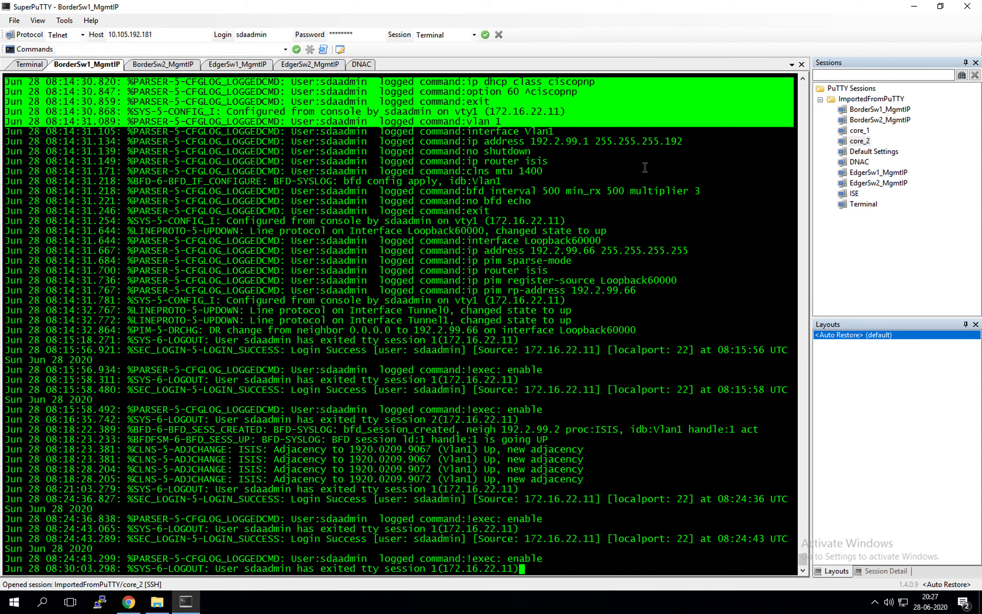
pyautogui.click(487, 155)
pyautogui.moveTo(468, 130); pyautogui.dragTo(584, 173)
pyautogui.click(614, 276)
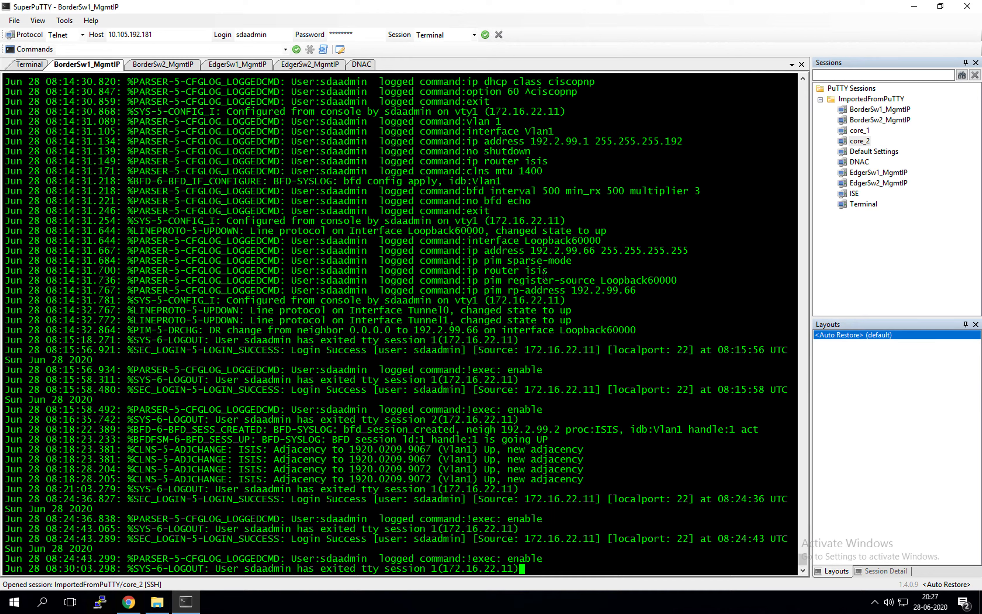
pyautogui.moveTo(249, 441); pyautogui.dragTo(618, 479)
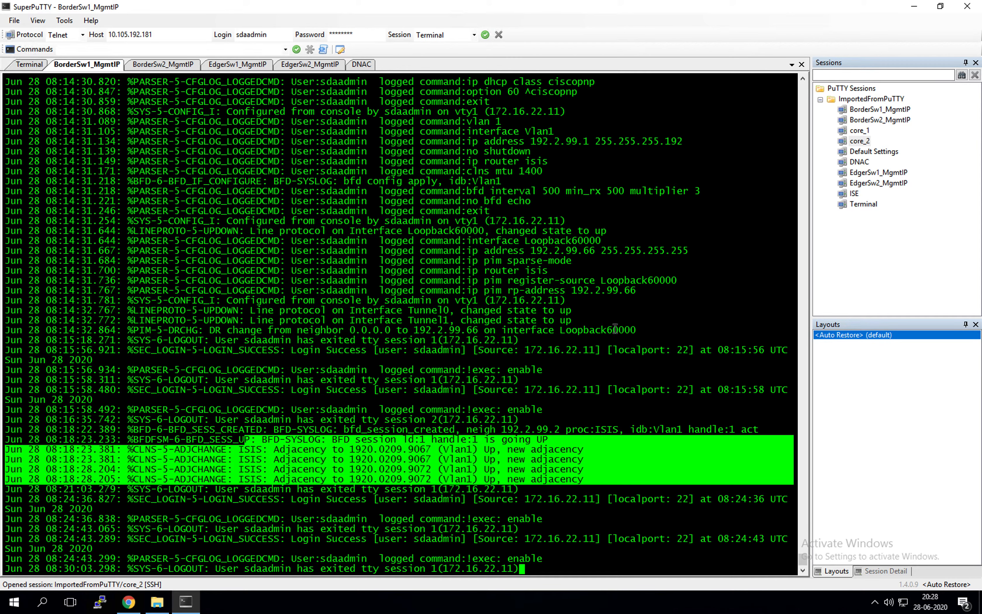
pyautogui.click(685, 279)
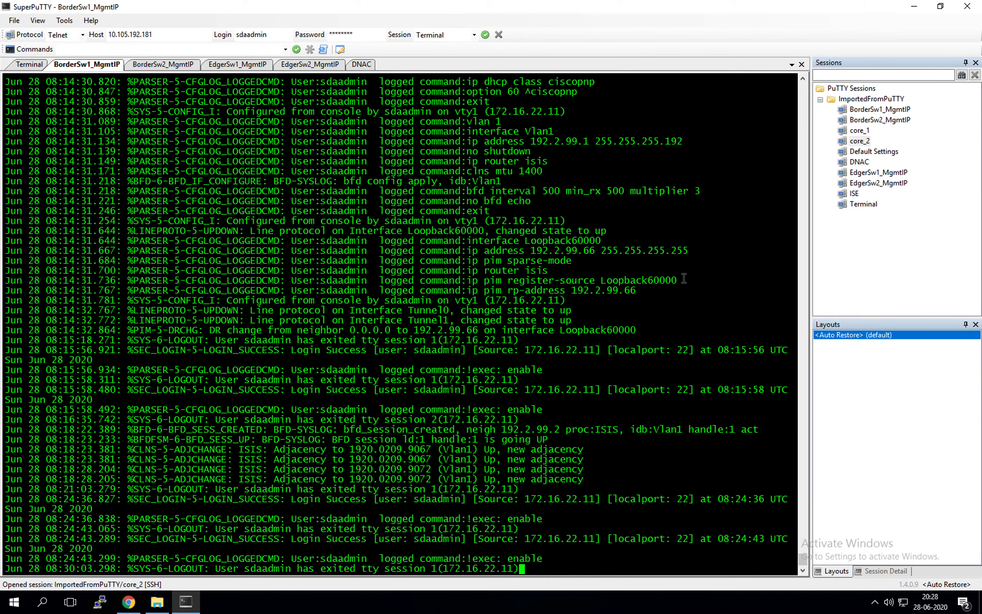
# Log in to Pod2-Border1 as sdaadmin and enter privileged exec mode
pyautogui.press('Return')
pyautogui.press('Return')
pyautogui.press('Return')
pyautogui.write('sdadmin')
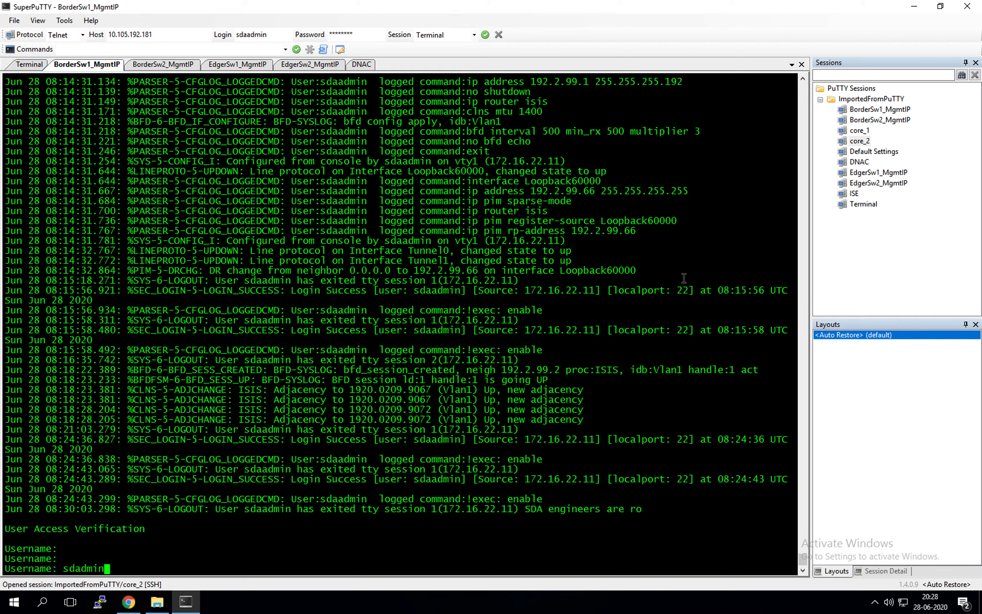
pyautogui.press('BackSpace')
pyautogui.press('BackSpace')
pyautogui.press('BackSpace')
pyautogui.press('BackSpace')
pyautogui.write('admin')
pyautogui.press('Return')
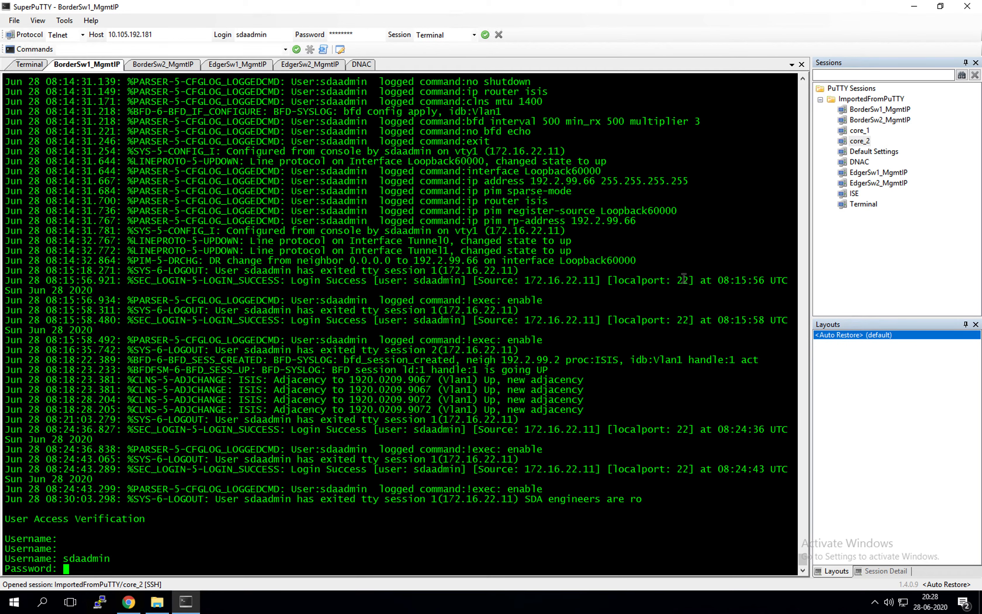
pyautogui.press('Return')
pyautogui.write('en')
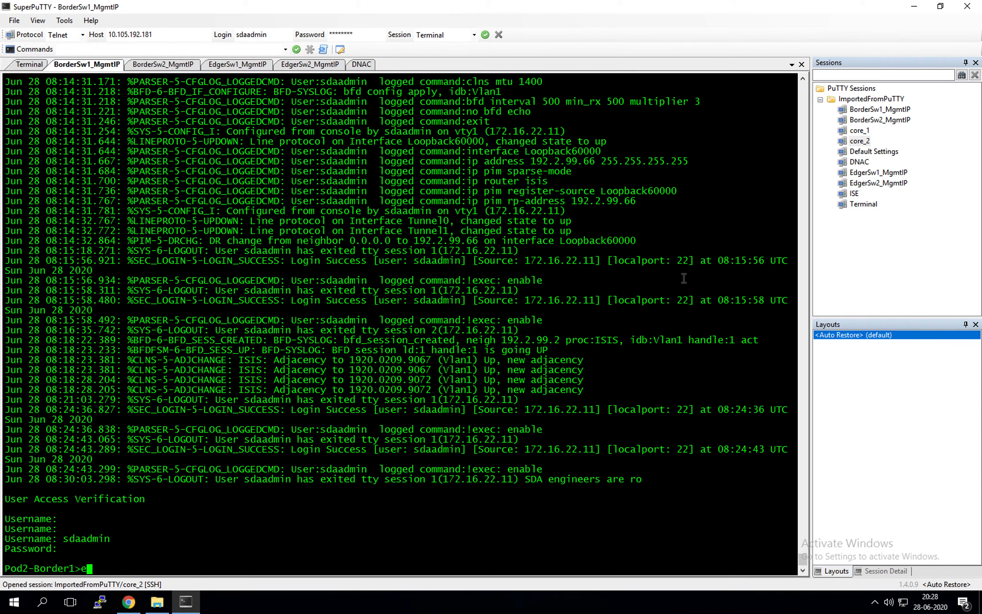
pyautogui.press('Return')
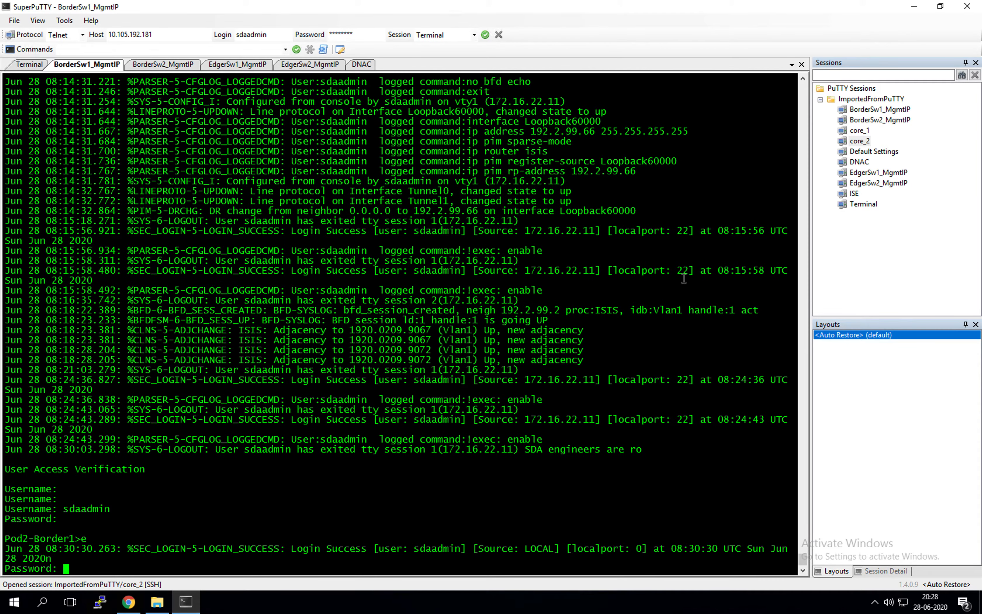
pyautogui.press('Return')
pyautogui.press('Return')
# Show the running config, then filter it with show run | sec isis
pyautogui.write('show ')
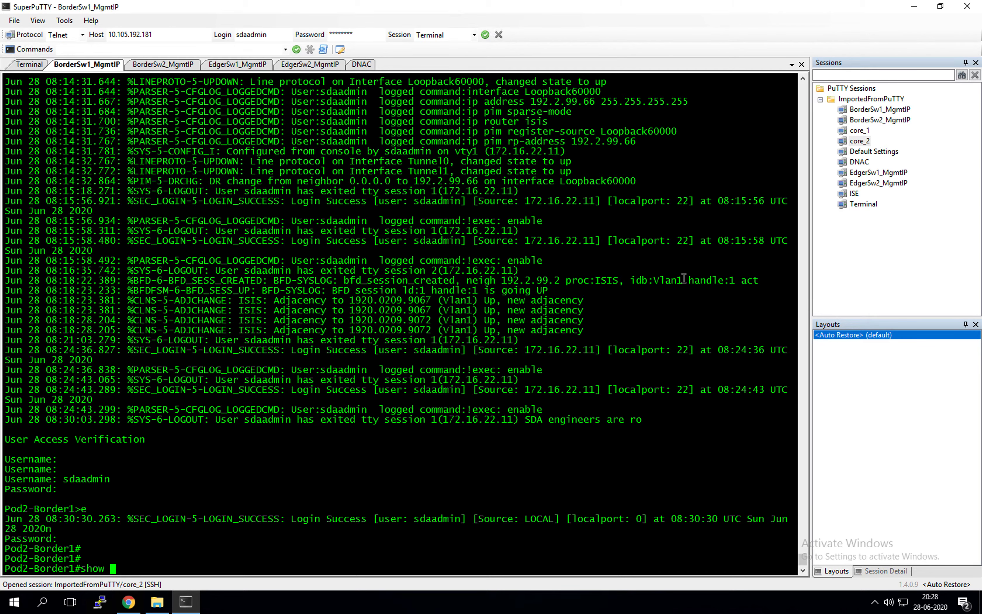
pyautogui.write('run')
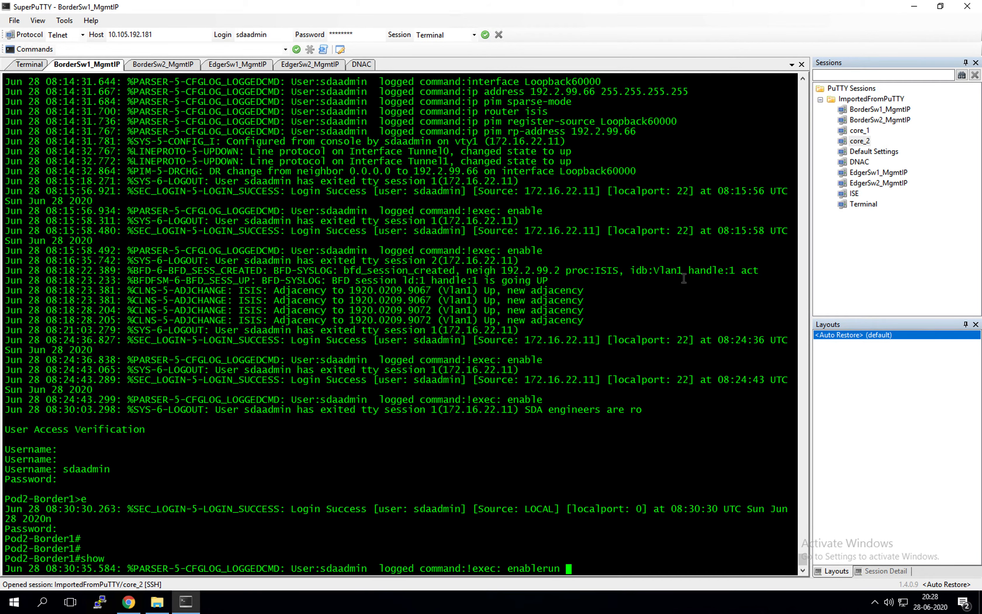
pyautogui.press('Return')
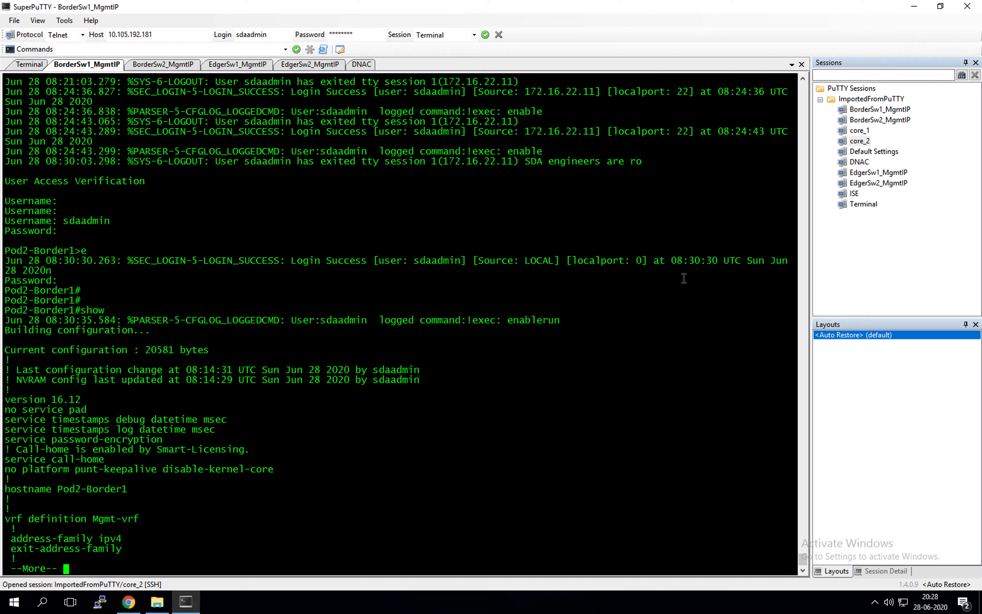
pyautogui.press('q')
pyautogui.press('Up')
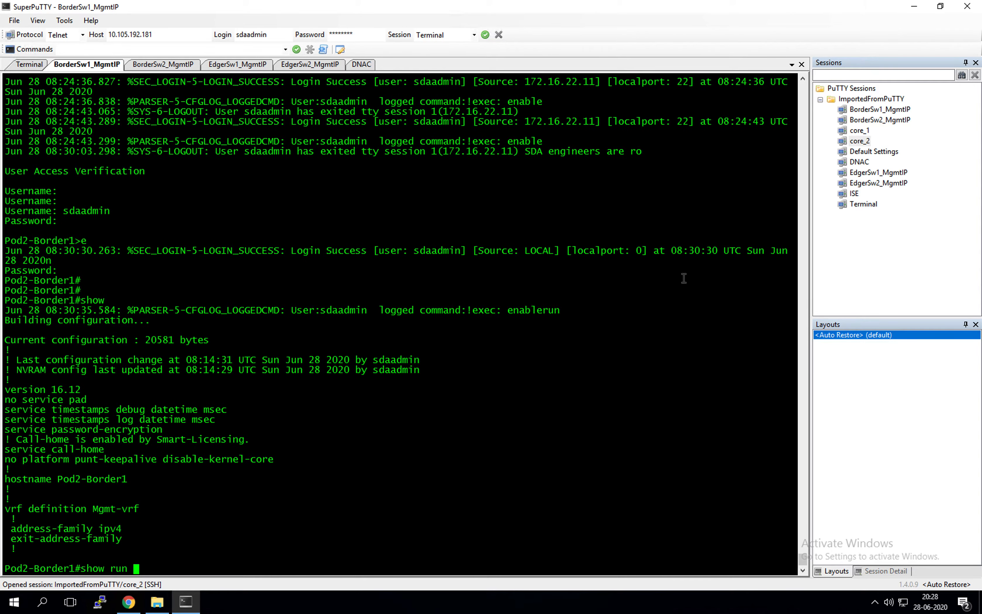
pyautogui.write('| sec isis')
pyautogui.press('Return')
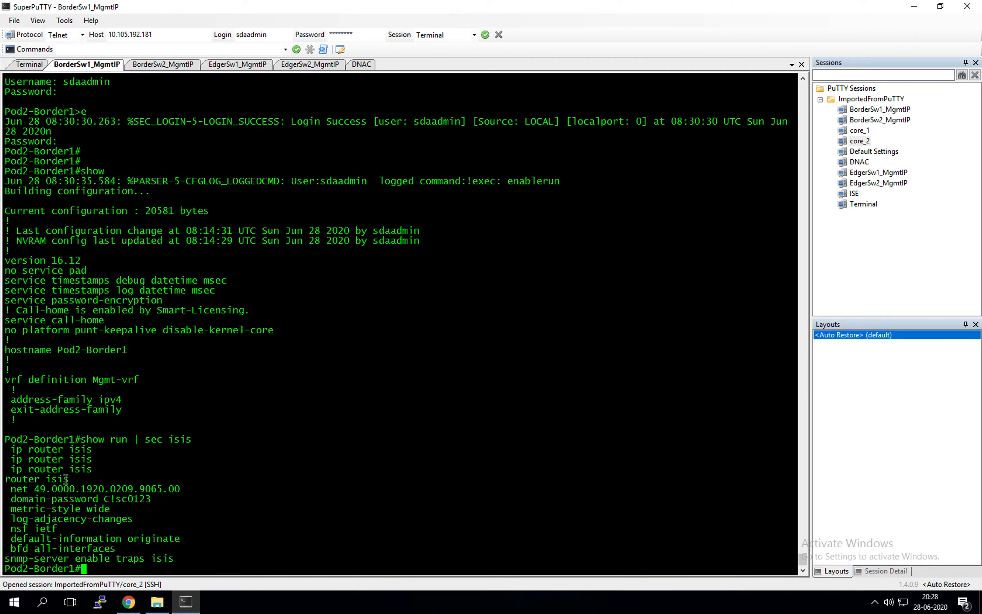
# Run show isis neighbors and highlight the UP adjacencies to Pod2-Edge-1 and Pod2-Edge-2
pyautogui.moveTo(4, 479); pyautogui.dragTo(171, 560)
pyautogui.click(320, 464)
pyautogui.write('show ip isis')
pyautogui.press('Tab')
pyautogui.press('BackSpace')
pyautogui.press('BackSpace')
pyautogui.press('BackSpace')
pyautogui.press('BackSpace')
pyautogui.press('BackSpace')
pyautogui.press('BackSpace')
pyautogui.write('s')
pyautogui.press('Tab')
pyautogui.write('i')
pyautogui.press('Tab')
pyautogui.write('s')
pyautogui.press('Tab')
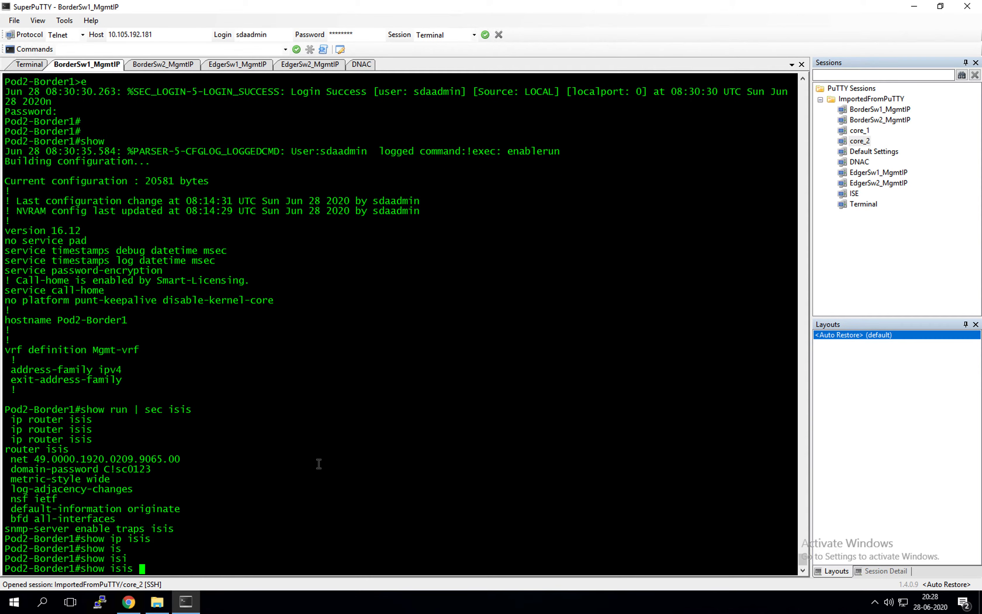
pyautogui.write('nei')
pyautogui.press('Tab')
pyautogui.press('Return')
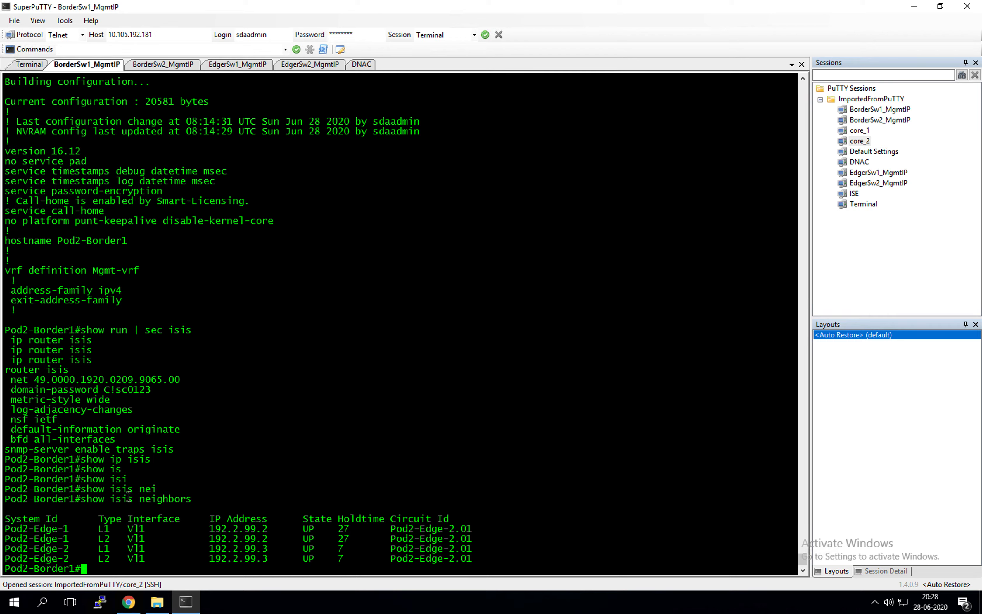
pyautogui.moveTo(74, 560); pyautogui.dragTo(528, 520)
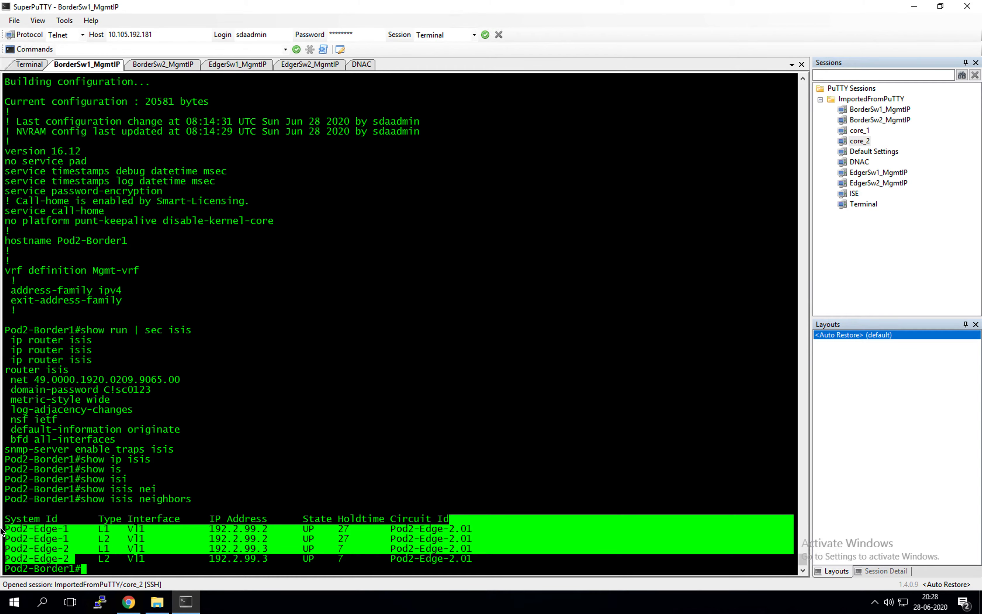
pyautogui.click(298, 366)
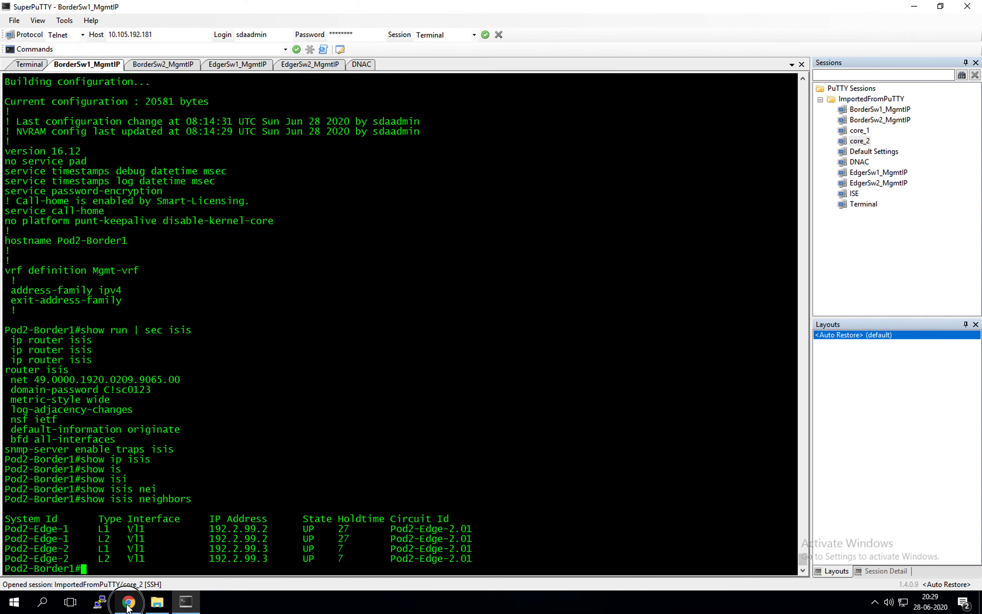
# Stop the RCDN6 LAN automation from the Summary tab, then view the EdgerSw2 console
pyautogui.click(163, 602)
pyautogui.click(867, 458)
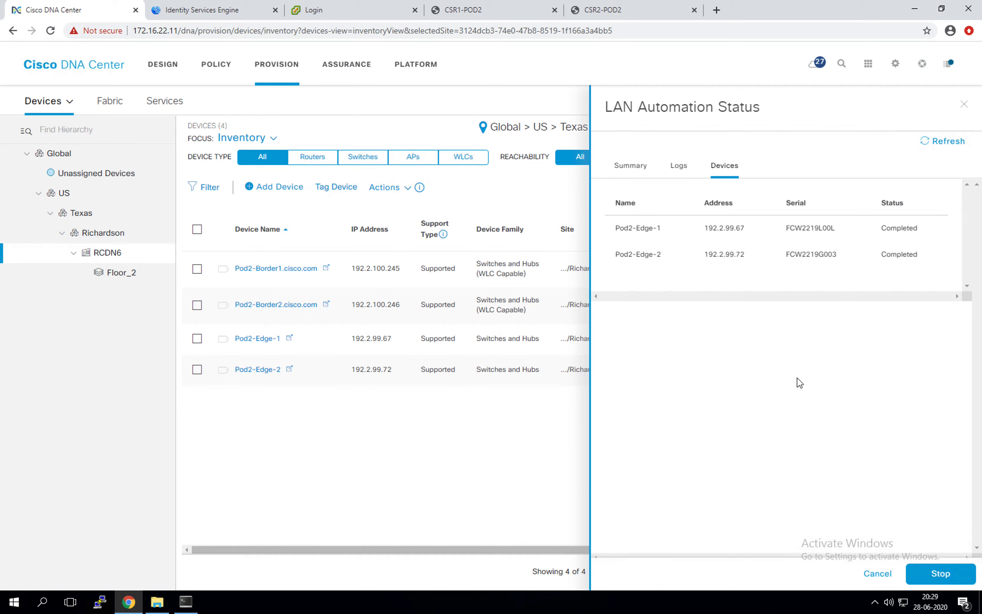
pyautogui.click(633, 166)
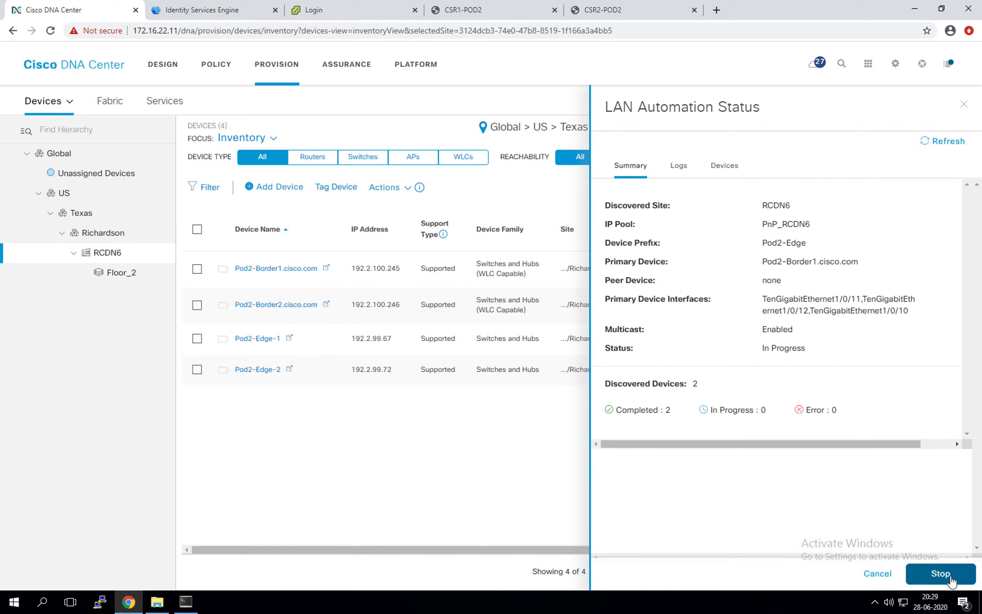
pyautogui.click(941, 574)
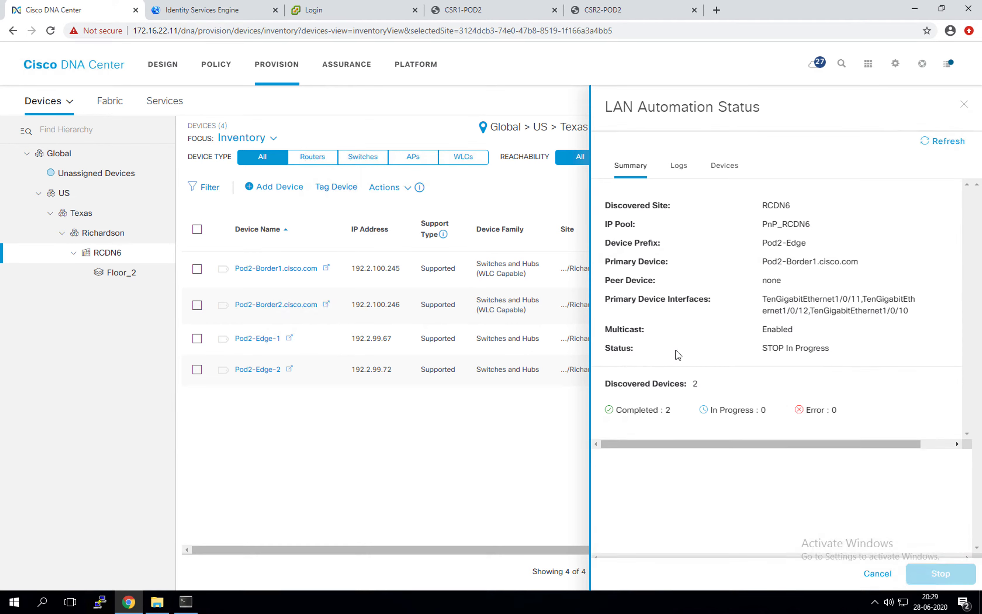
pyautogui.click(186, 601)
pyautogui.click(313, 66)
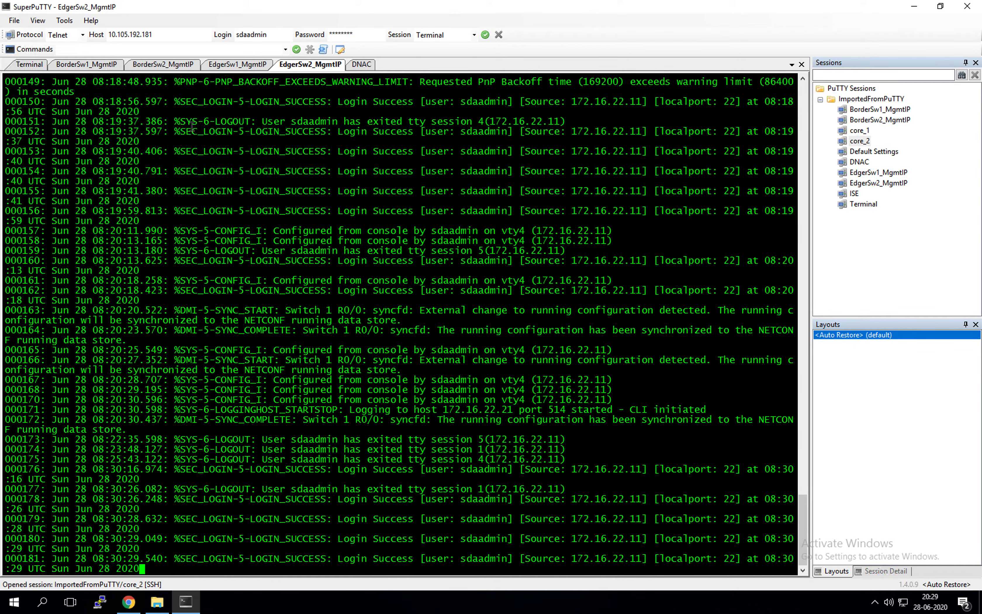
# Review the EdgerSw1 and BorderSw1 logs for IS-IS adjacencies, then return to DNA Center
pyautogui.click(237, 68)
pyautogui.click(108, 67)
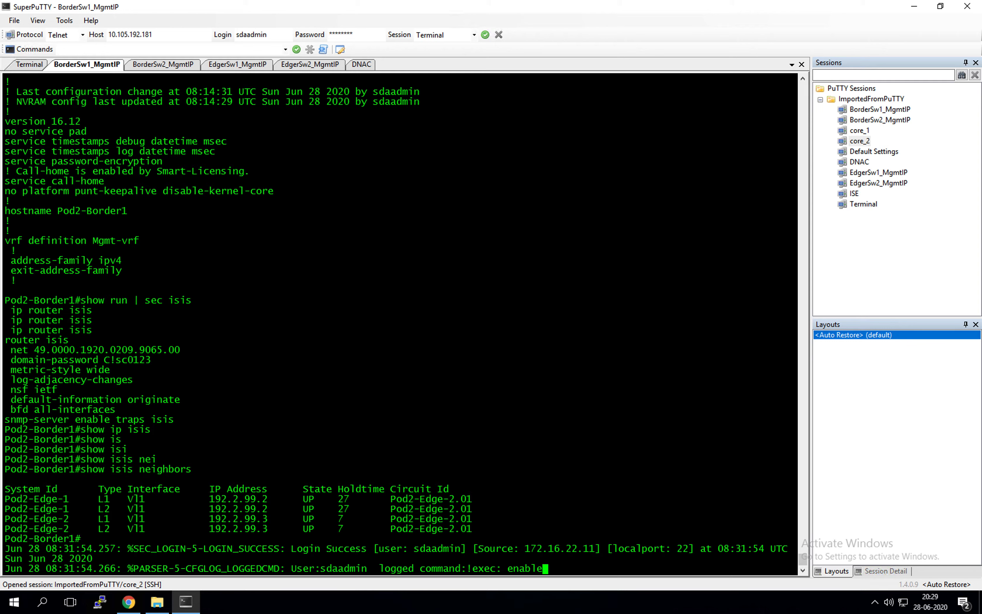
pyautogui.click(239, 64)
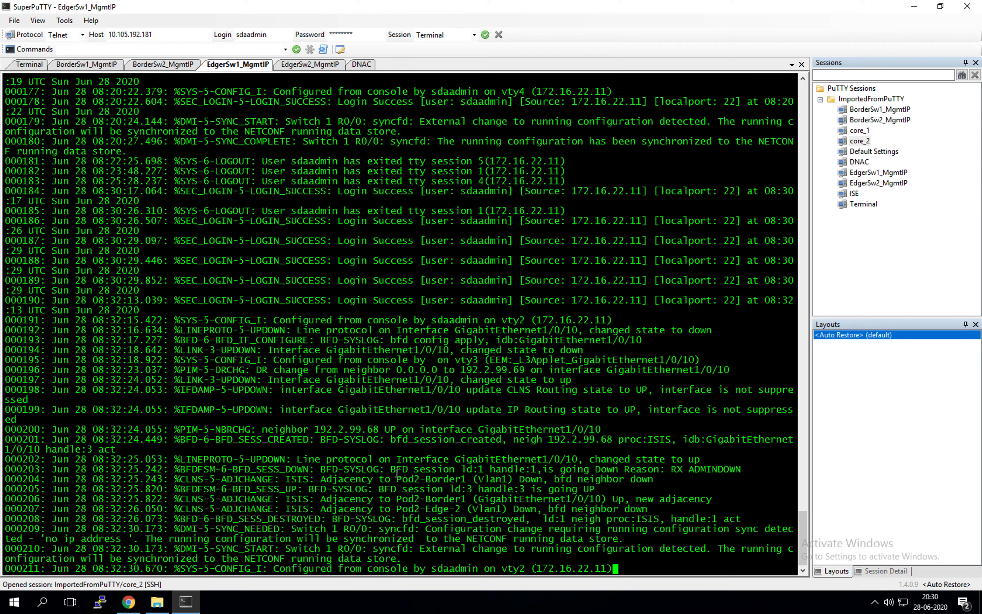
pyautogui.click(129, 602)
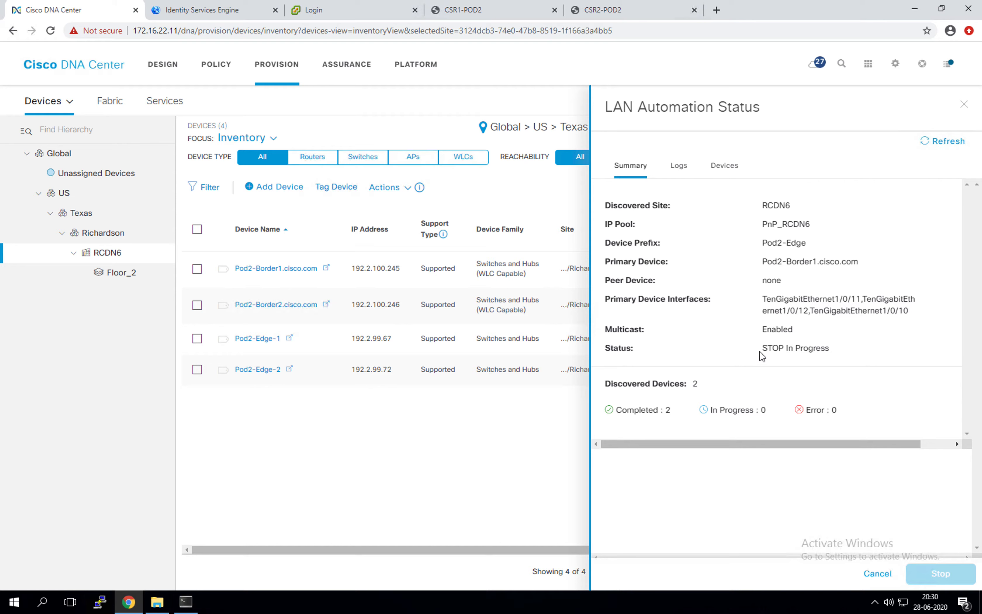
# Highlight the STOP In Progress status and glance at the automated devices list
pyautogui.moveTo(760, 349); pyautogui.dragTo(834, 351)
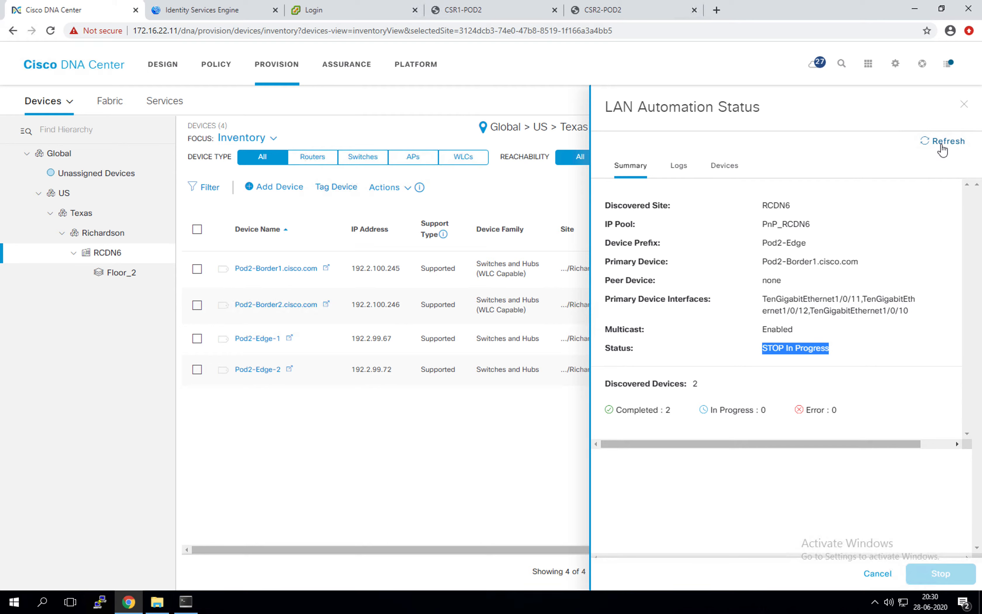
pyautogui.click(776, 330)
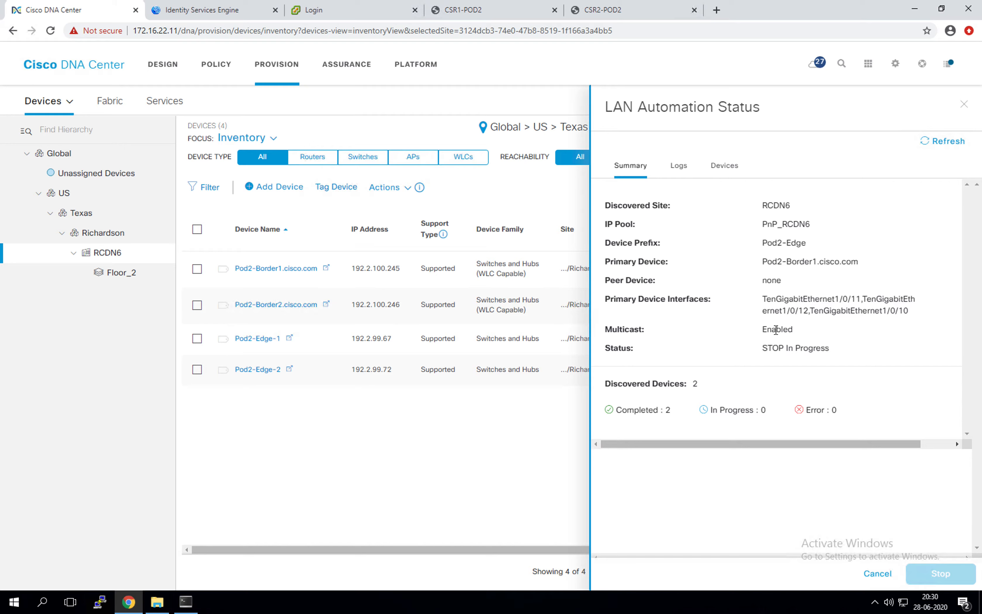
pyautogui.moveTo(747, 351); pyautogui.dragTo(855, 327)
pyautogui.click(727, 168)
pyautogui.click(630, 165)
pyautogui.moveTo(761, 348); pyautogui.dragTo(830, 348)
# Refresh the status, checking SuperPuTTY in between, until it reads Completed
pyautogui.click(943, 143)
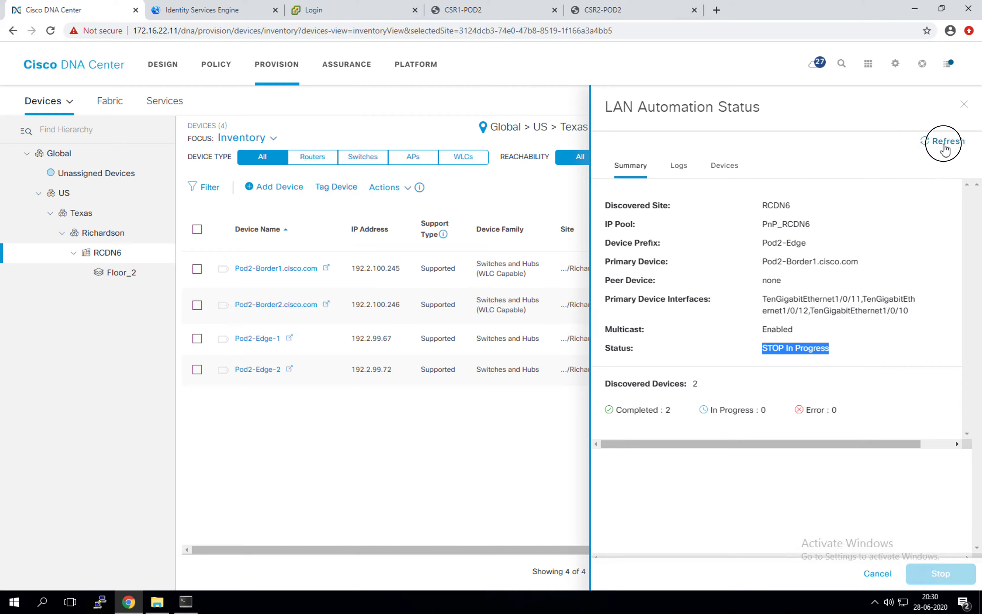
pyautogui.click(186, 601)
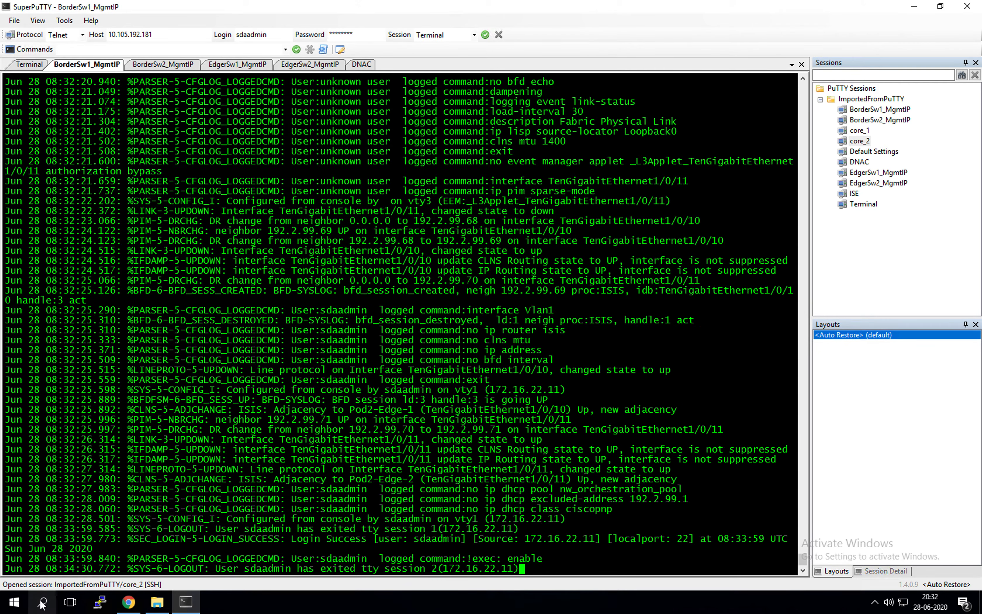
pyautogui.click(128, 602)
pyautogui.click(934, 140)
pyautogui.click(735, 357)
pyautogui.moveTo(735, 357); pyautogui.dragTo(605, 356)
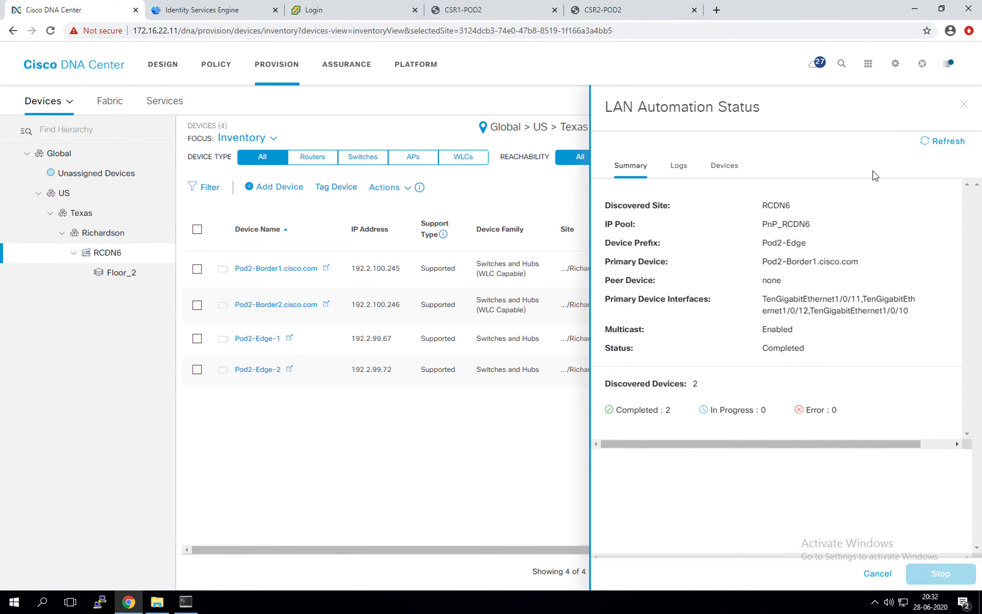
# Dismiss the LAN Automation status, refresh the RCDN6 inventory, and select Pod2-Edge-1
pyautogui.click(965, 105)
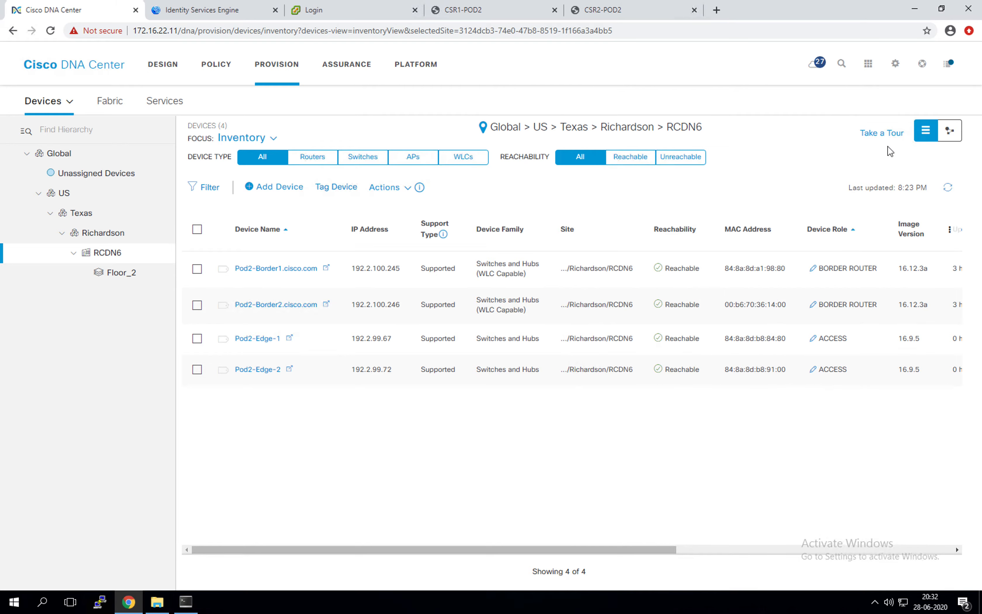
pyautogui.click(948, 187)
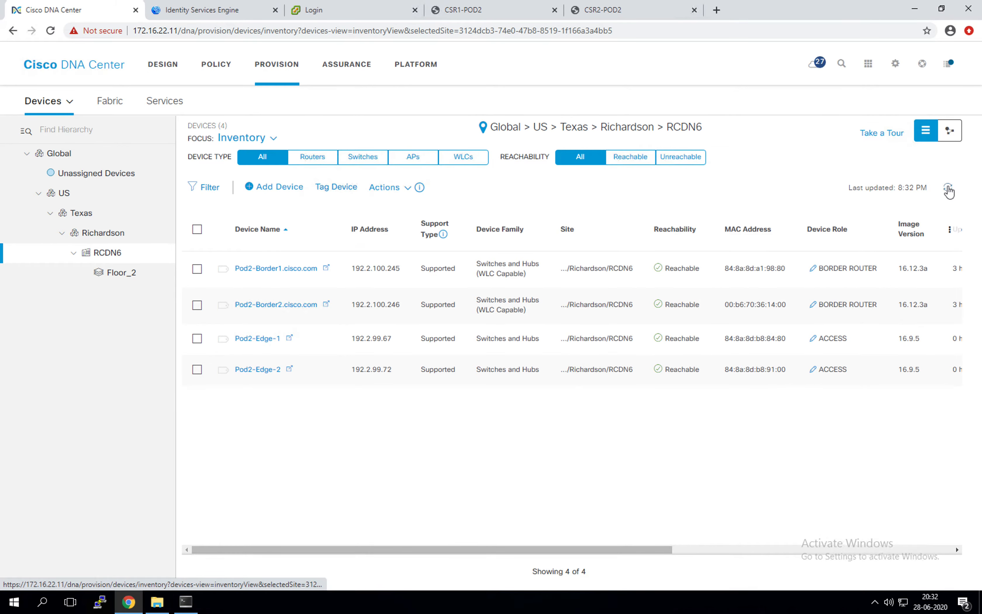
pyautogui.click(647, 550)
pyautogui.moveTo(647, 548); pyautogui.dragTo(552, 544)
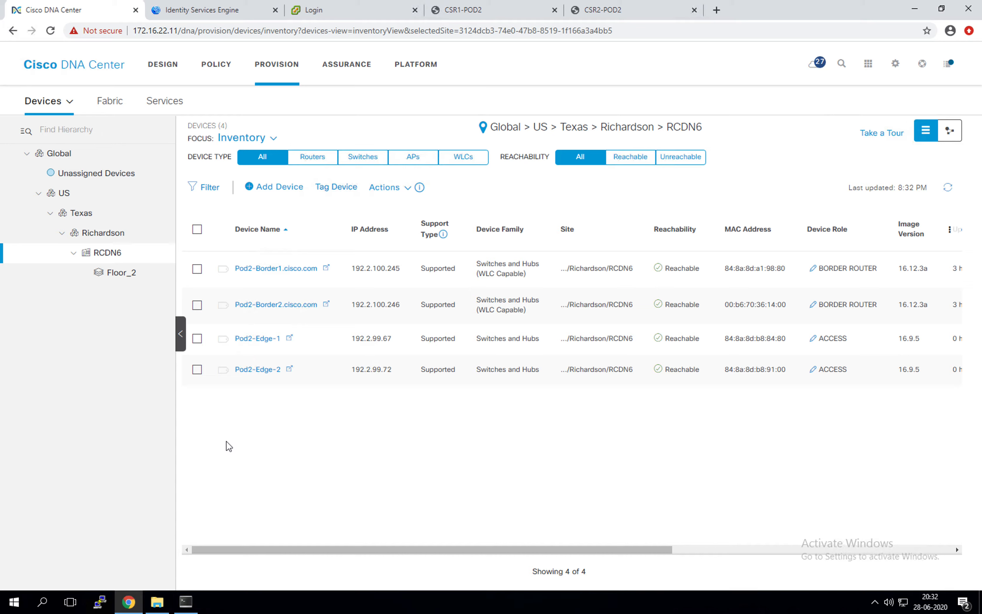
pyautogui.click(197, 339)
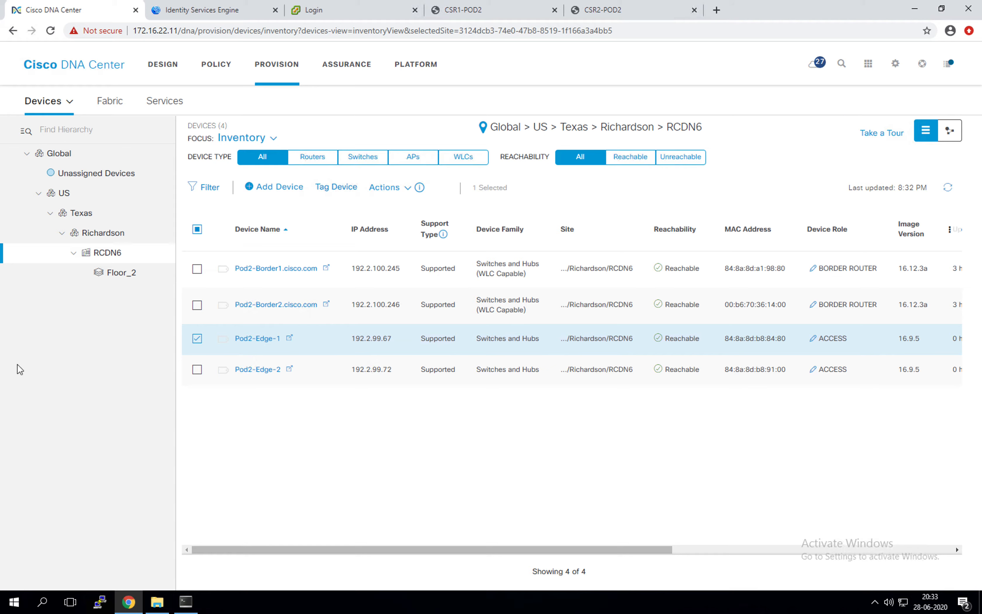
# Add Pod2-Edge-2 to the selection and verify both switches' Last Sync Status reads Managed
pyautogui.click(197, 370)
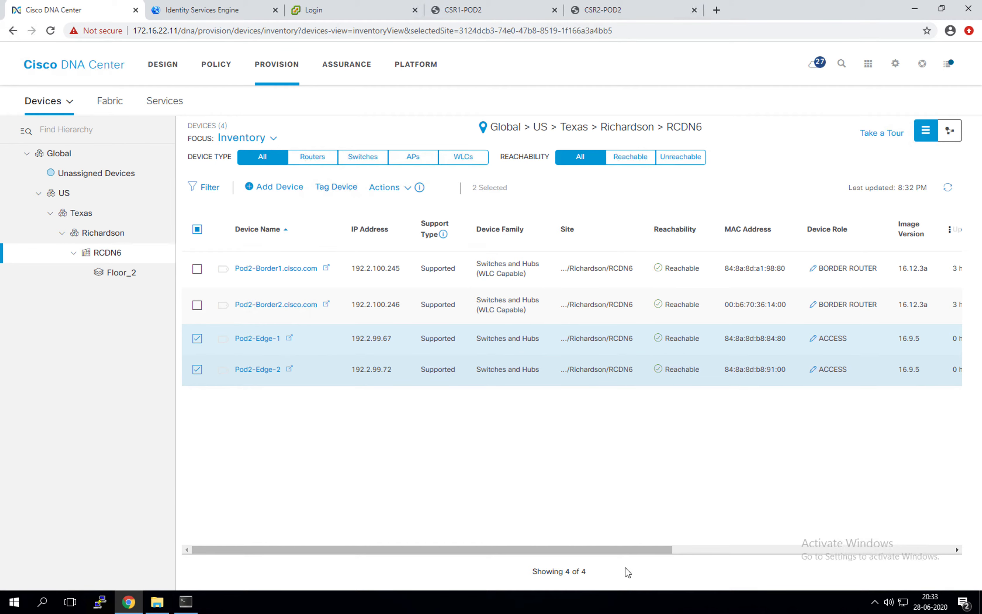
pyautogui.moveTo(676, 546); pyautogui.dragTo(715, 539)
pyautogui.moveTo(655, 550); pyautogui.dragTo(869, 528)
pyautogui.moveTo(708, 371); pyautogui.dragTo(654, 339)
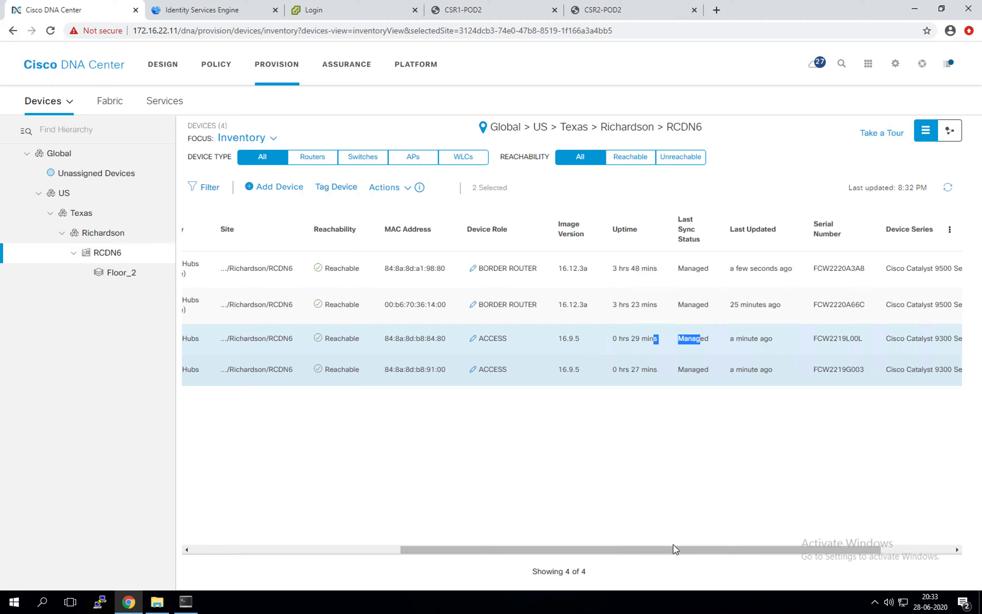
pyautogui.moveTo(612, 550); pyautogui.dragTo(333, 546)
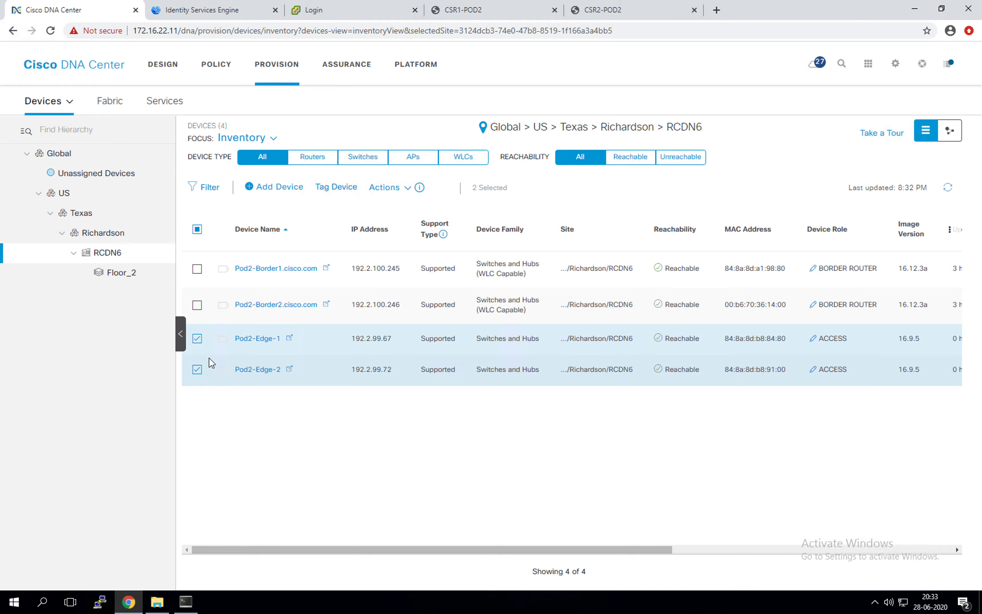
# Provision Pod2-Edge-1 and Pod2-Edge-2 to site RCDN6 and deploy the configuration now
pyautogui.click(384, 187)
pyautogui.moveTo(410, 219)
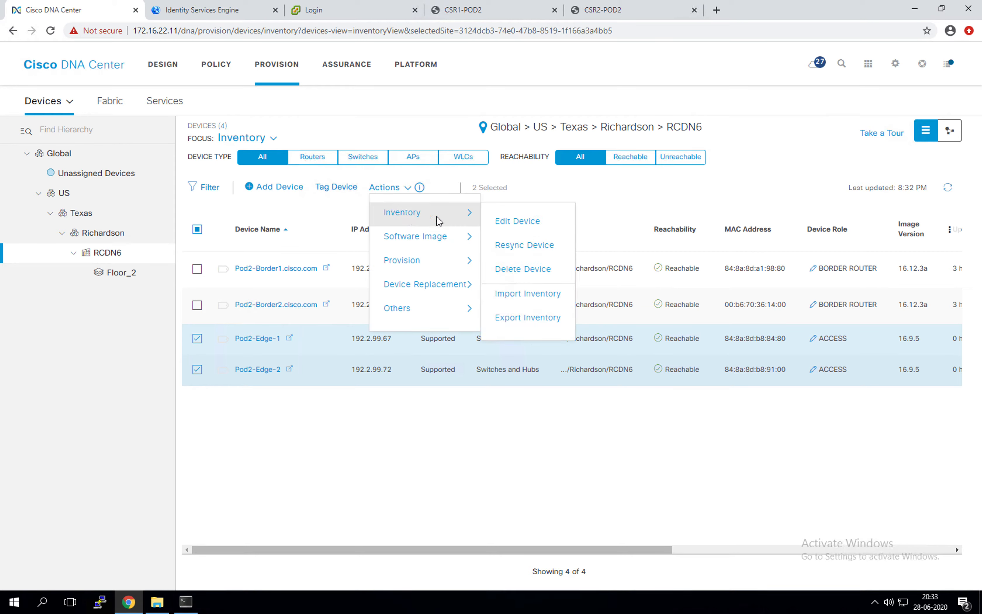
pyautogui.moveTo(426, 264)
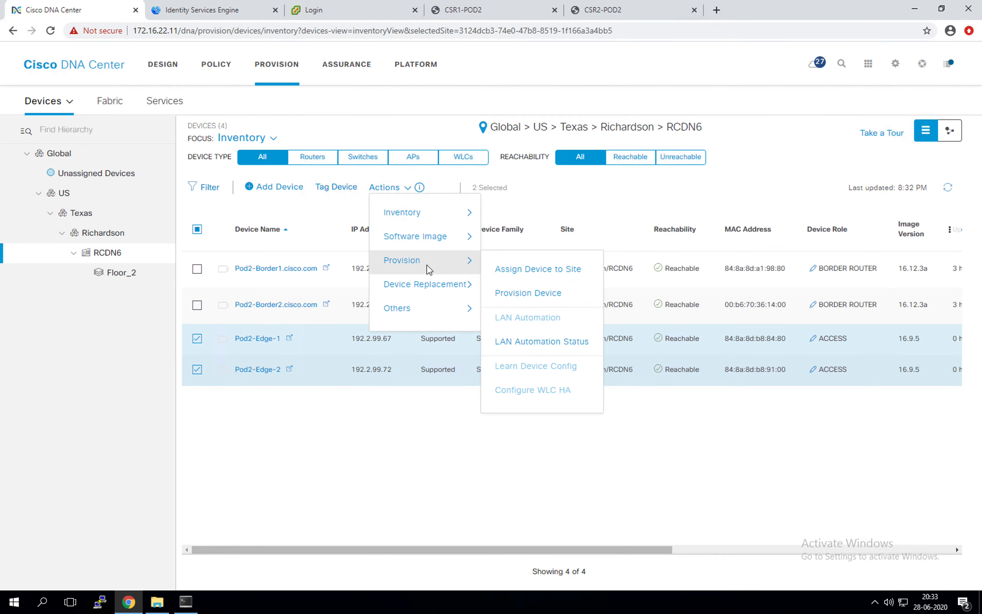
pyautogui.click(521, 301)
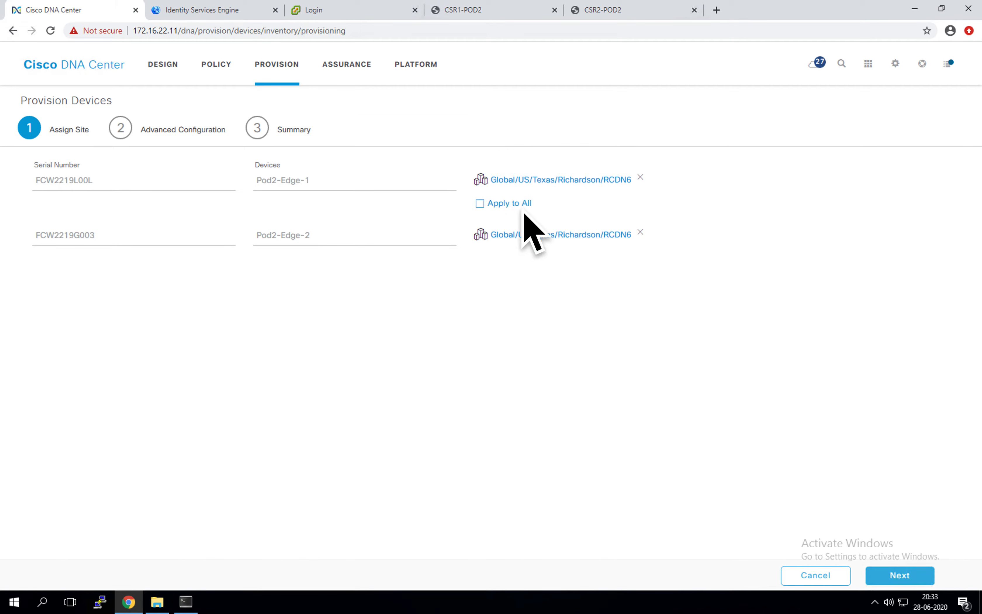
pyautogui.click(899, 576)
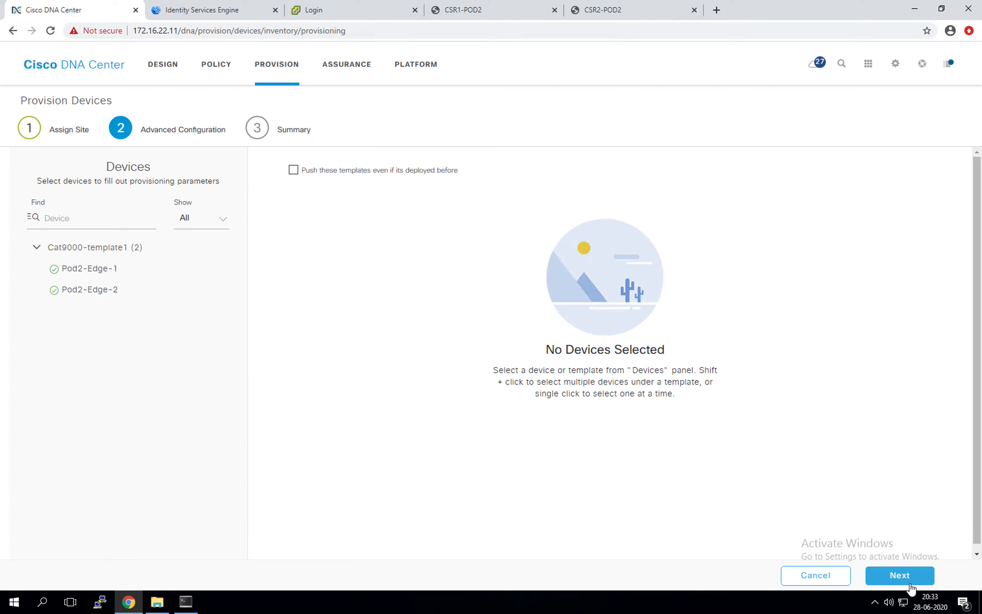
pyautogui.click(915, 578)
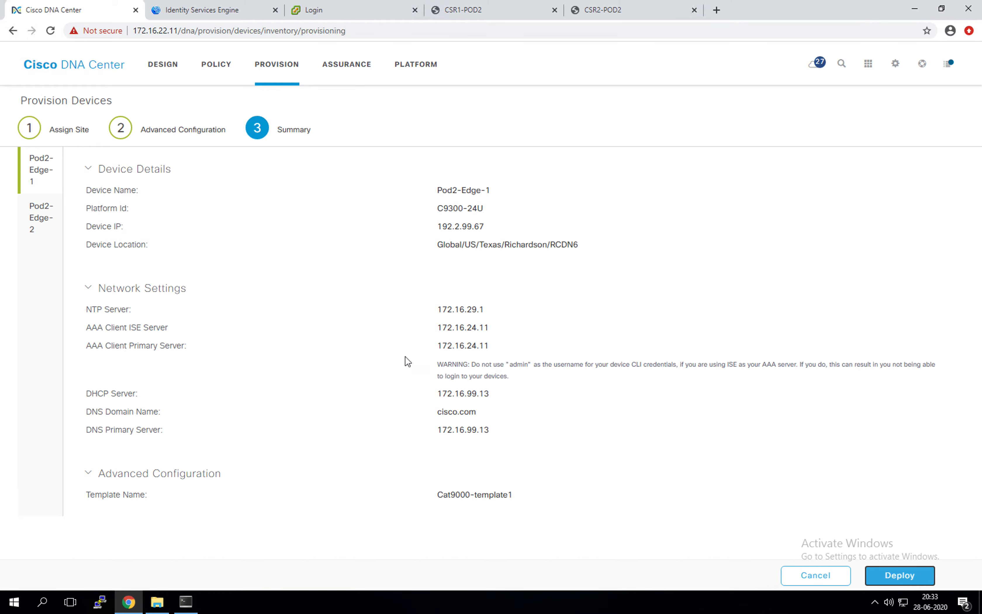
pyautogui.click(913, 582)
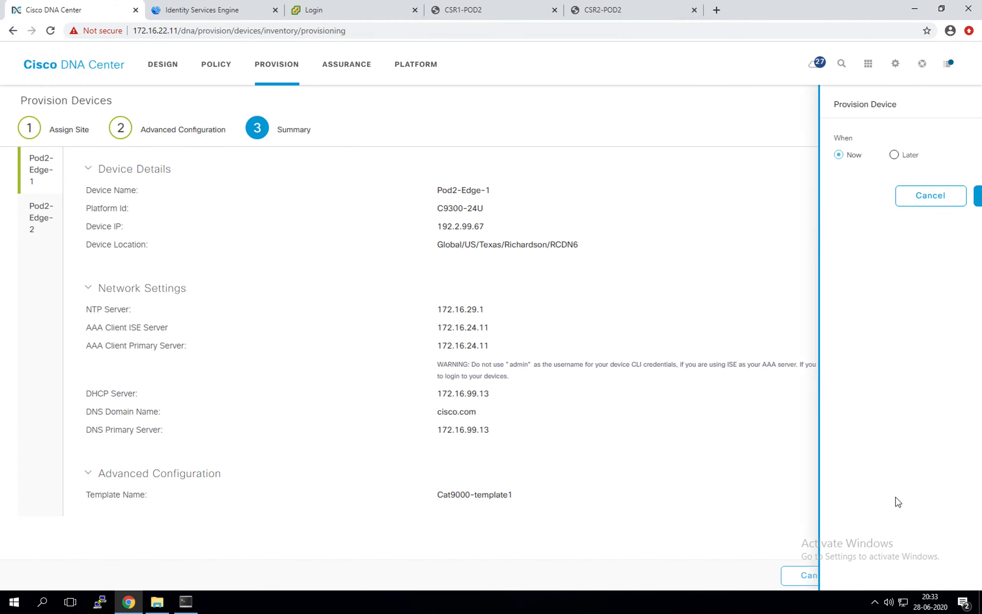
pyautogui.click(878, 199)
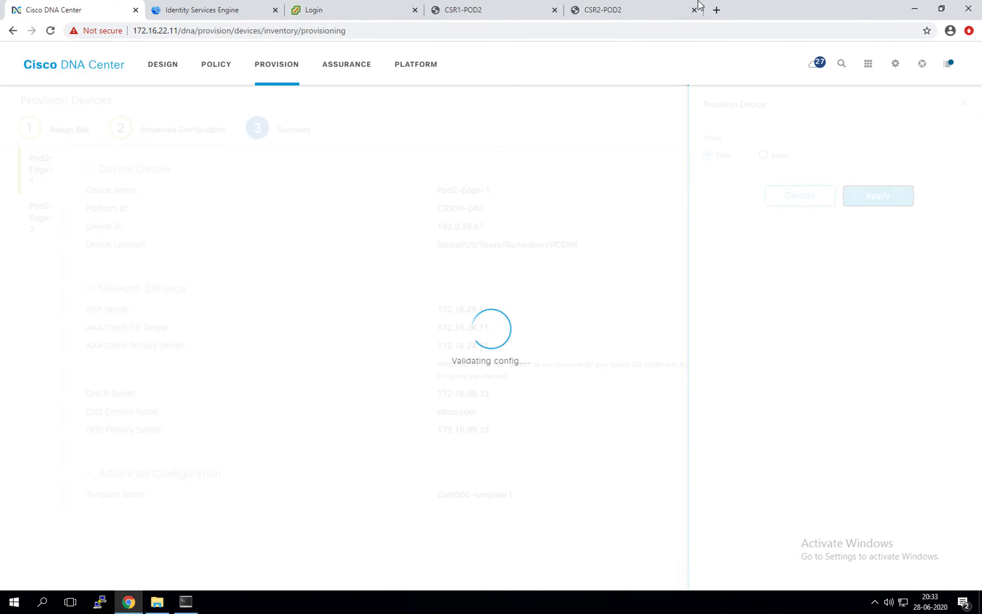
# Inspect EdgerSw1's log for the type 0 password warning and running-configuration sync messages
pyautogui.click(186, 601)
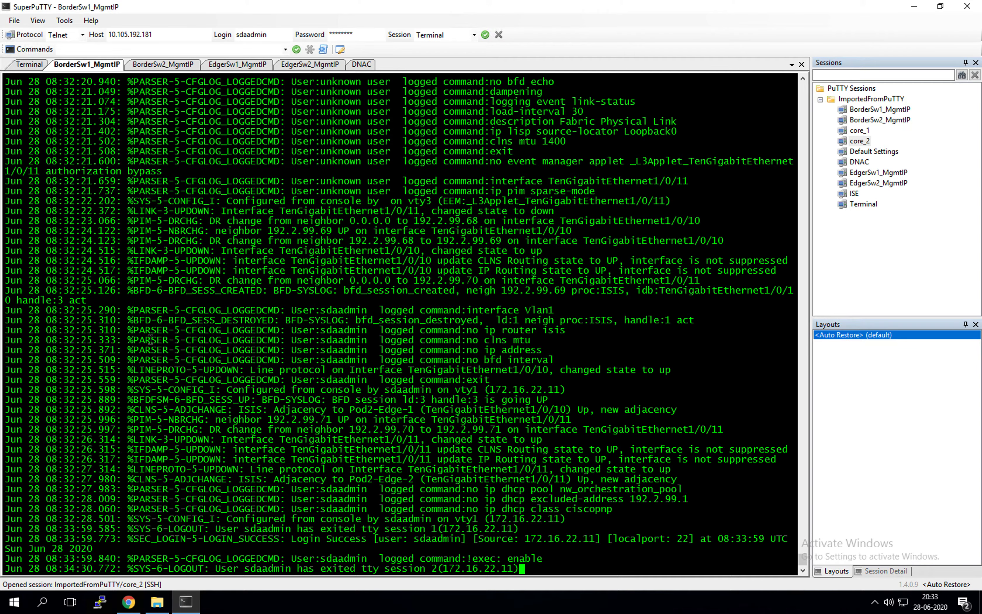
pyautogui.click(236, 66)
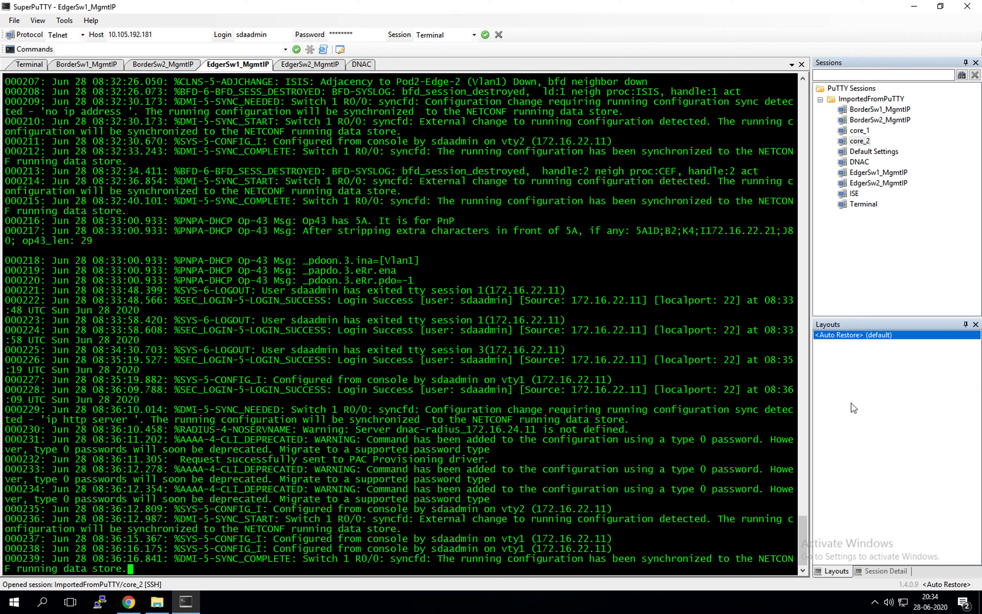
pyautogui.moveTo(169, 476); pyautogui.dragTo(288, 480)
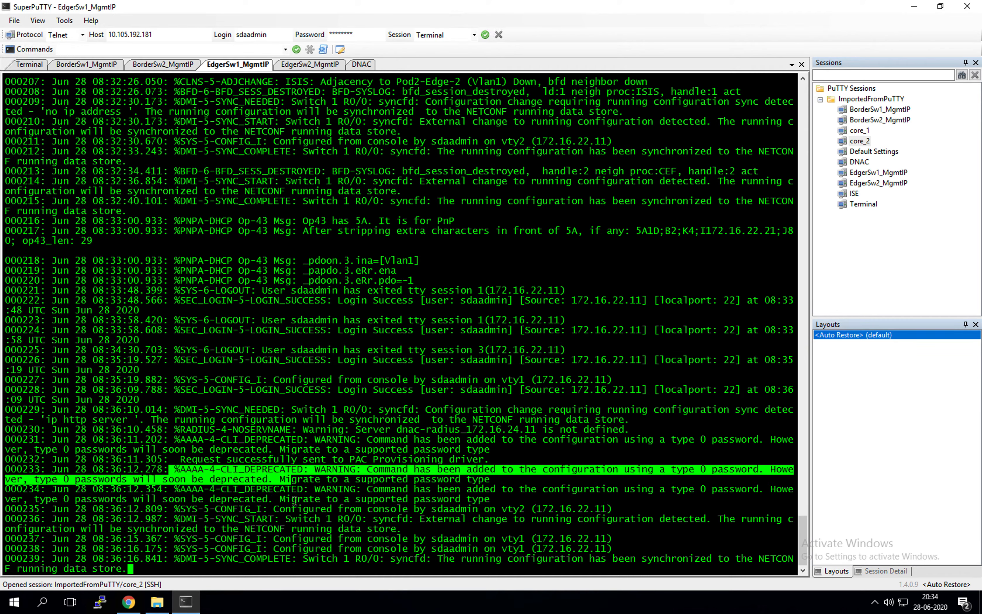
pyautogui.click(297, 506)
pyautogui.moveTo(170, 518); pyautogui.dragTo(229, 547)
pyautogui.click(265, 550)
pyautogui.click(280, 349)
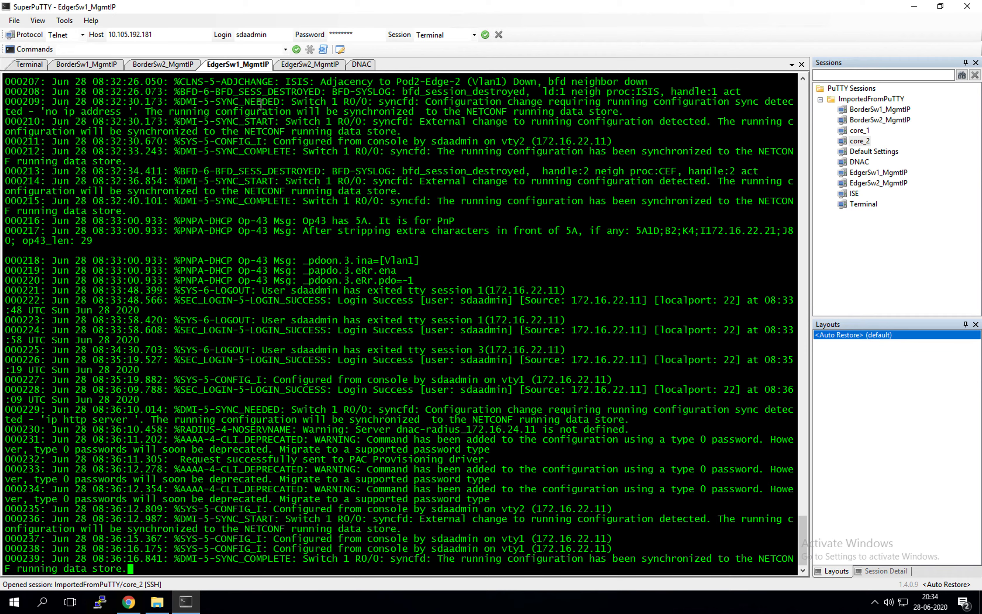
# Check EdgerSw2's log for RADIUS server 172.16.24.11 being marked alive, then revisit EdgerSw1
pyautogui.click(327, 68)
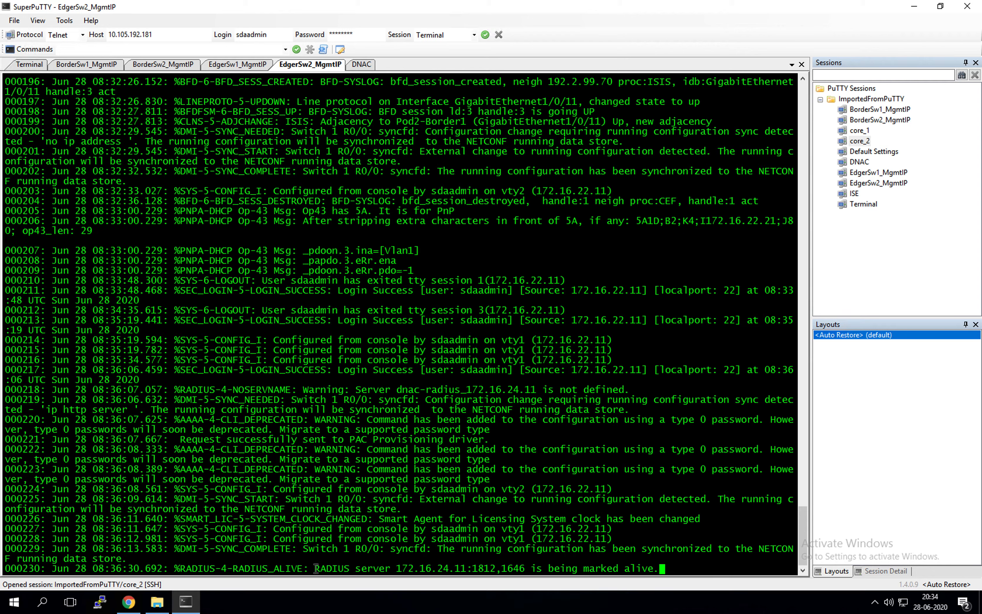
pyautogui.moveTo(315, 570); pyautogui.dragTo(499, 570)
pyautogui.moveTo(659, 569); pyautogui.dragTo(410, 565)
pyautogui.click(374, 397)
pyautogui.click(228, 65)
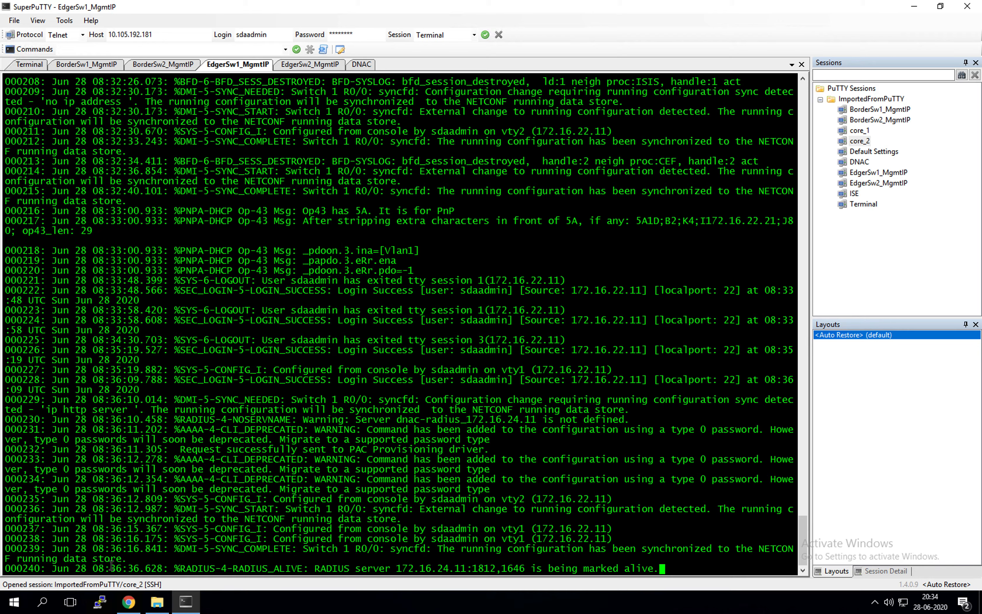
# Refresh the RCDN6 inventory and confirm Pod2-Edge-2's Last Sync Status is Managed
pyautogui.click(128, 602)
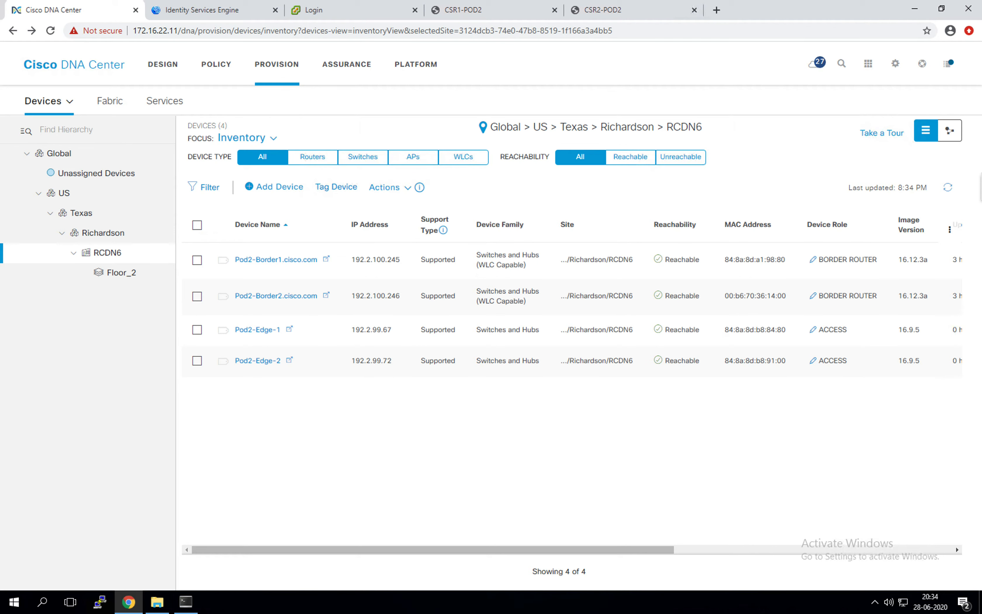
pyautogui.click(945, 188)
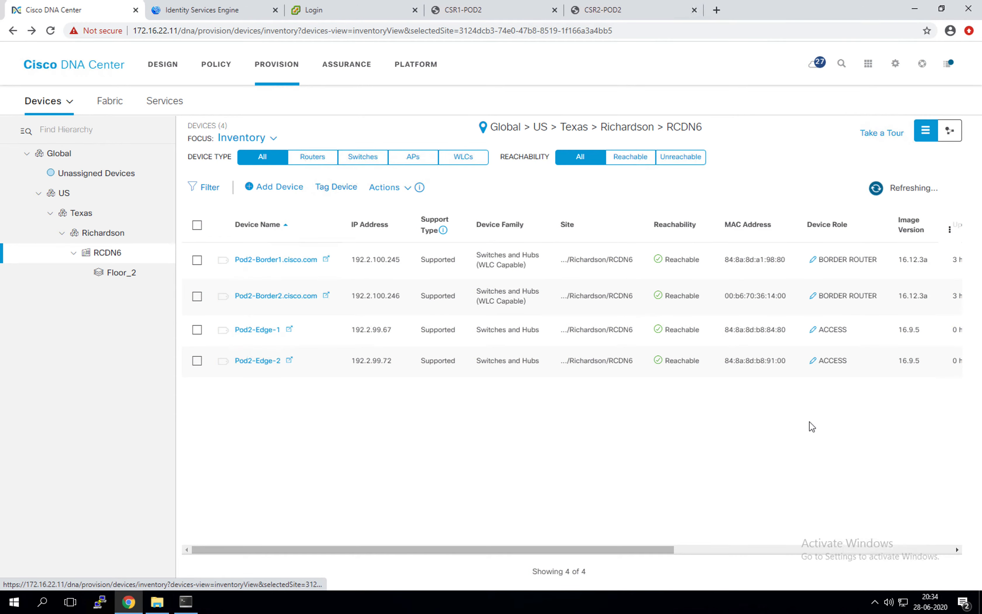
pyautogui.moveTo(672, 551); pyautogui.dragTo(833, 563)
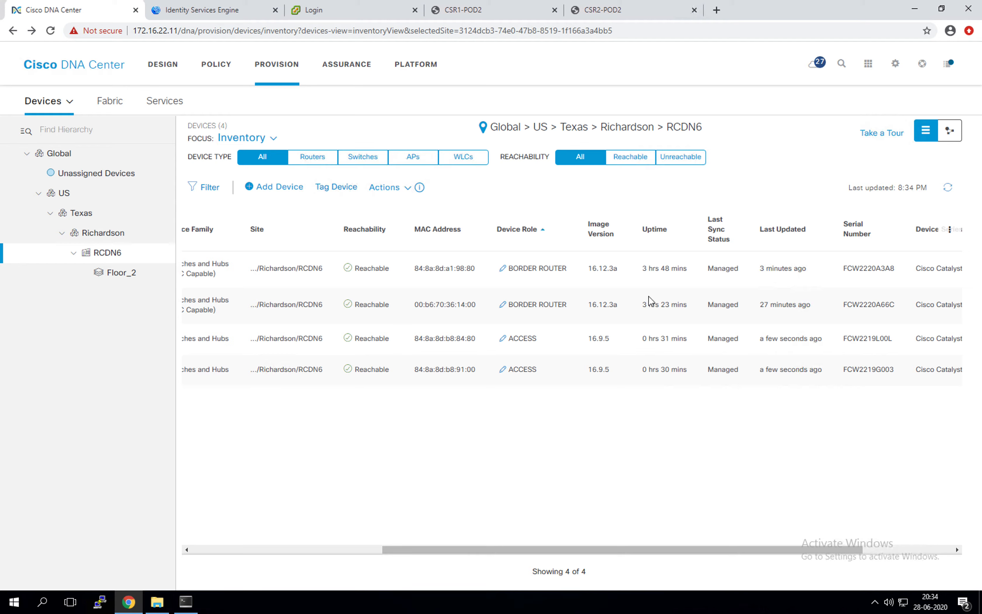
pyautogui.moveTo(739, 370); pyautogui.dragTo(703, 370)
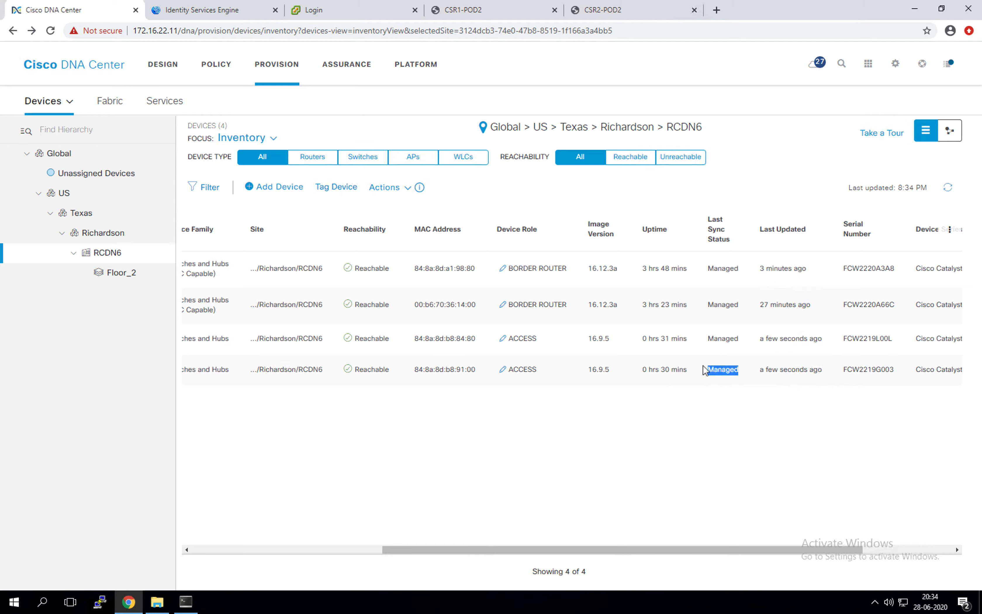
pyautogui.click(186, 602)
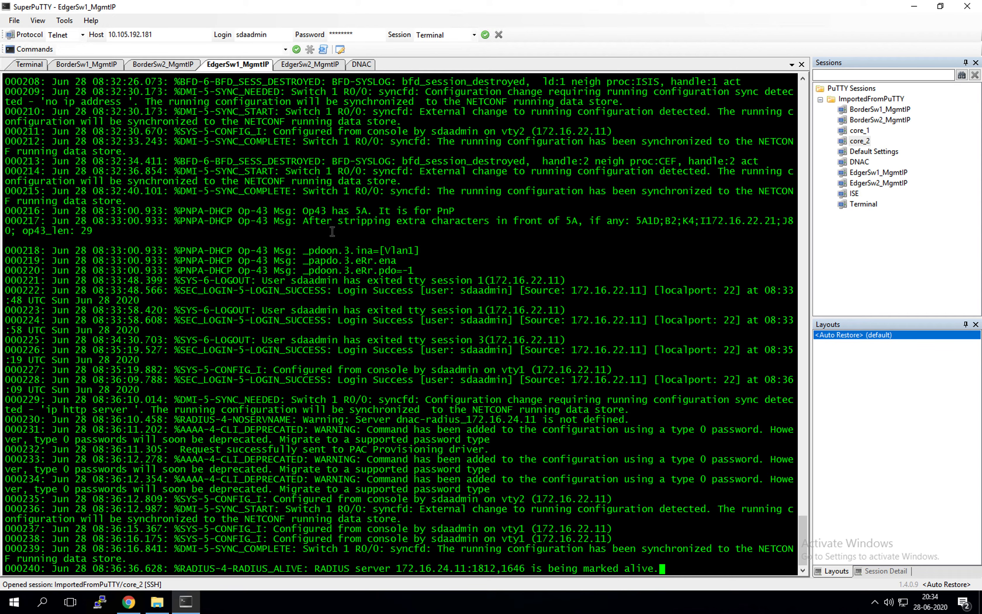
# Find the configuration-synchronized message in EdgerSw2's log, then go back to the DNA Center inventory
pyautogui.moveTo(315, 5)
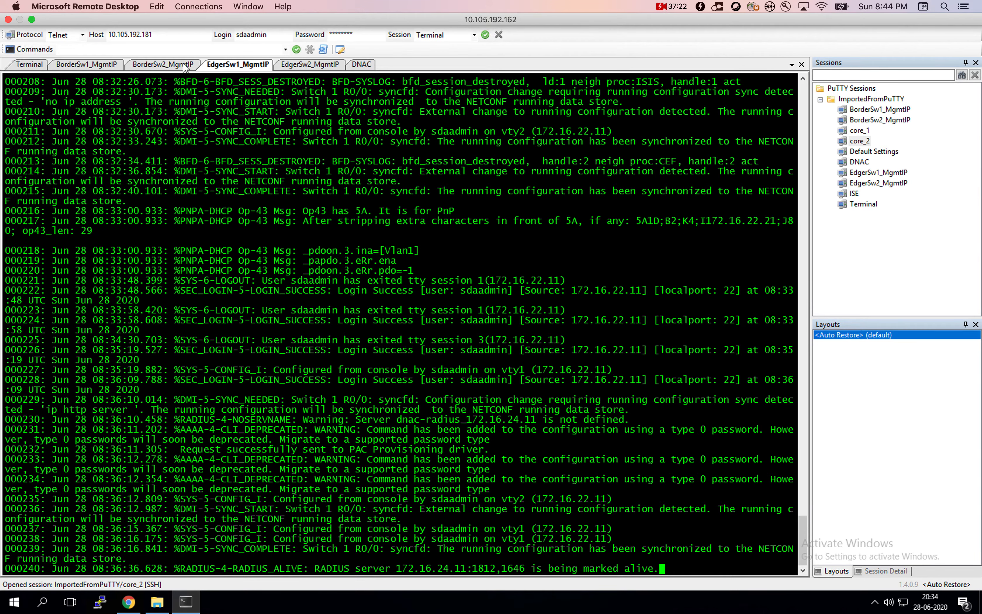
pyautogui.click(325, 66)
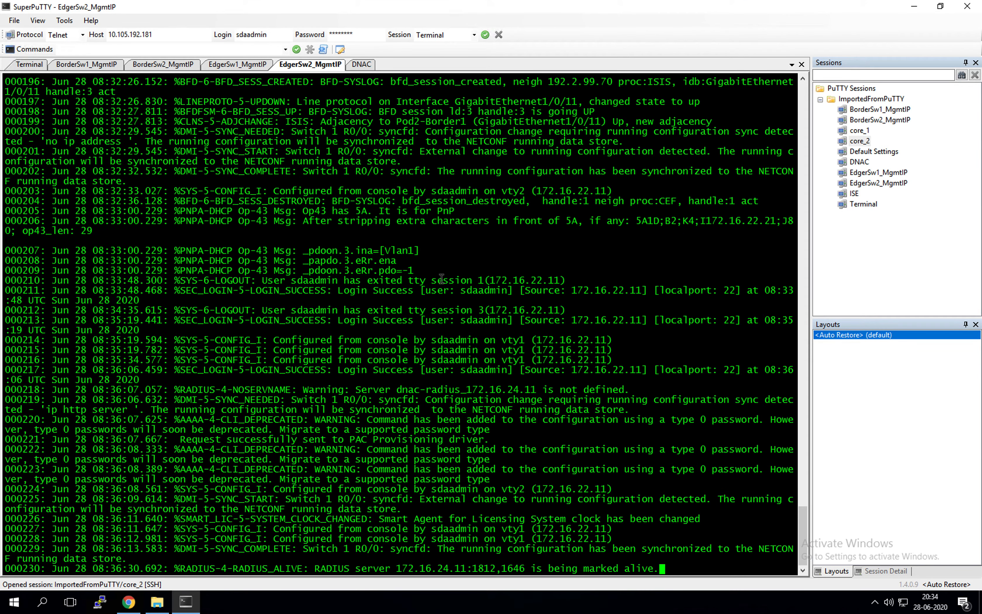
pyautogui.moveTo(513, 549); pyautogui.dragTo(624, 561)
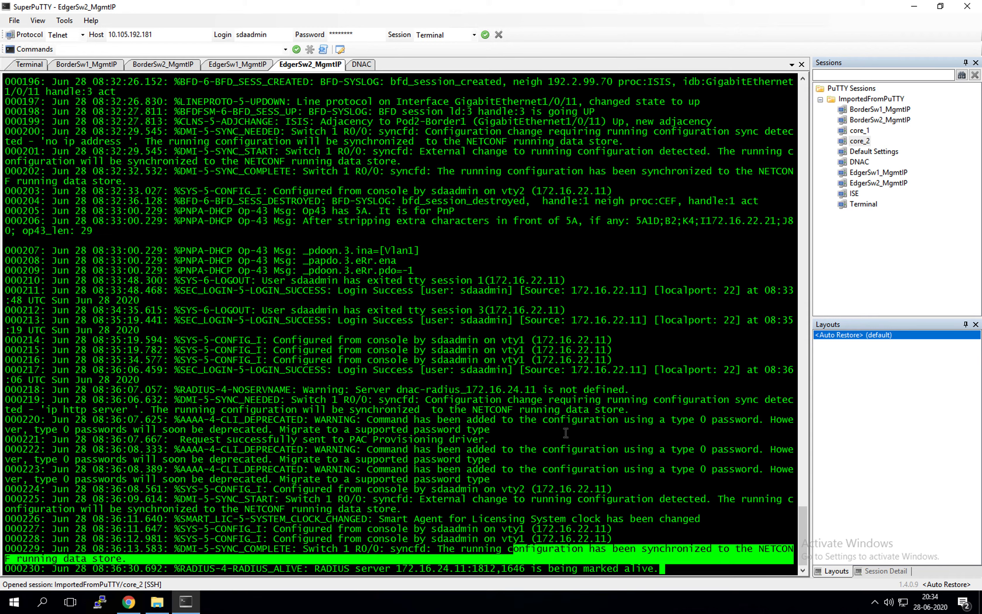
pyautogui.click(559, 458)
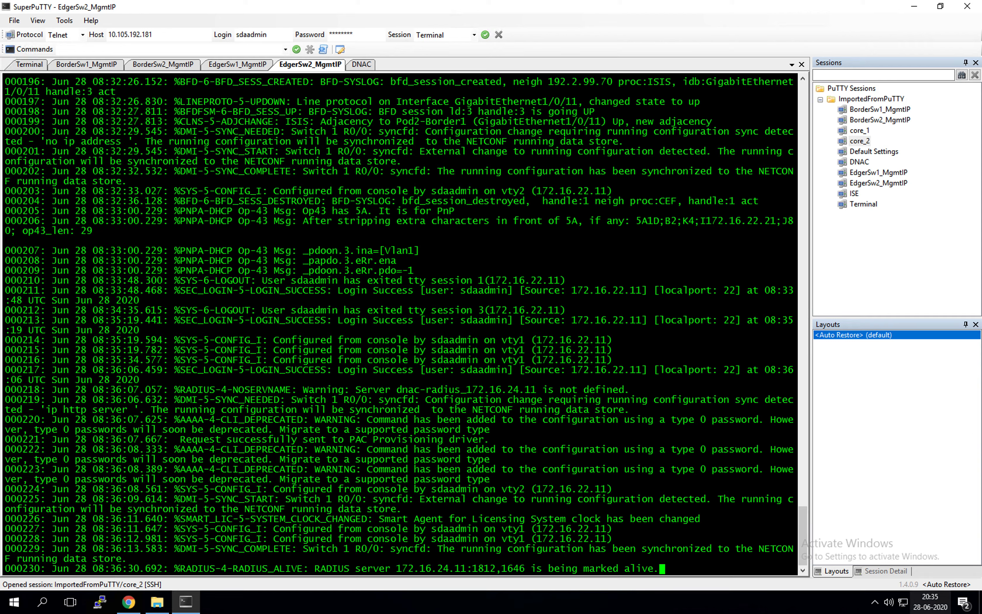
pyautogui.click(128, 602)
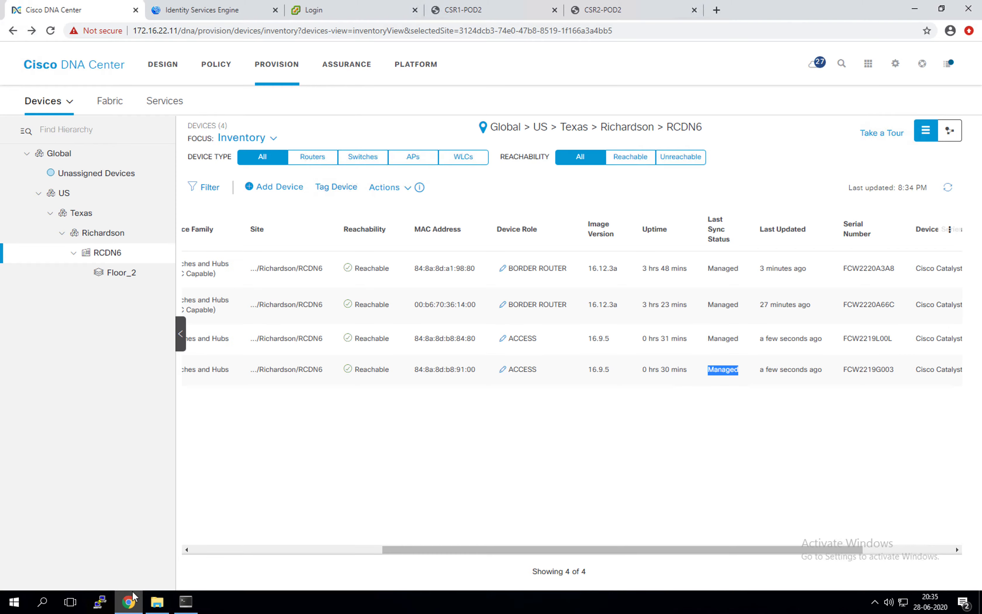
# Log into ISE, open Network Devices, and widen the Name column to show Pod2-Edge-1 and Pod2-Edge-2
pyautogui.click(236, 13)
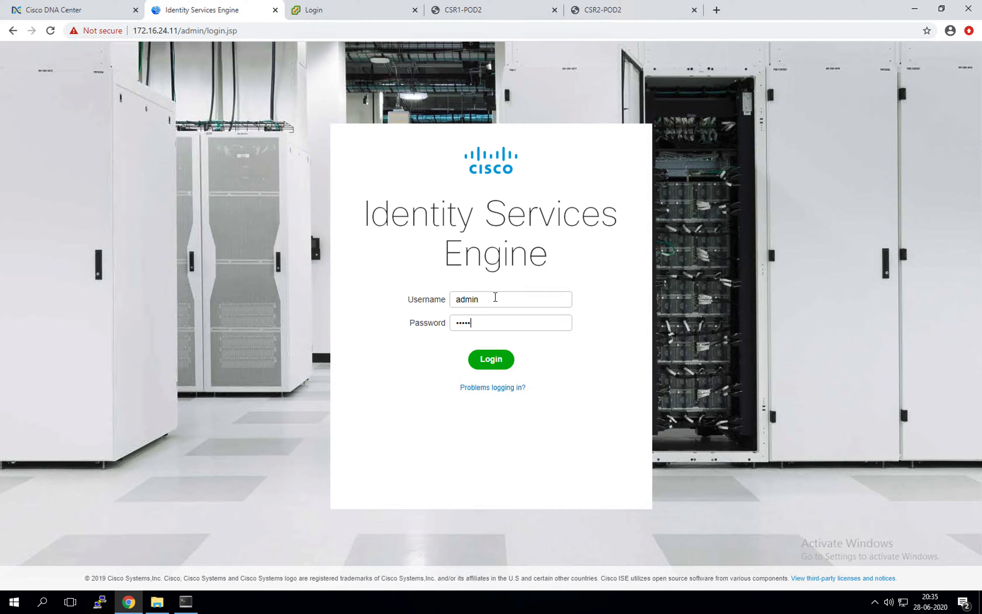
pyautogui.press('Return')
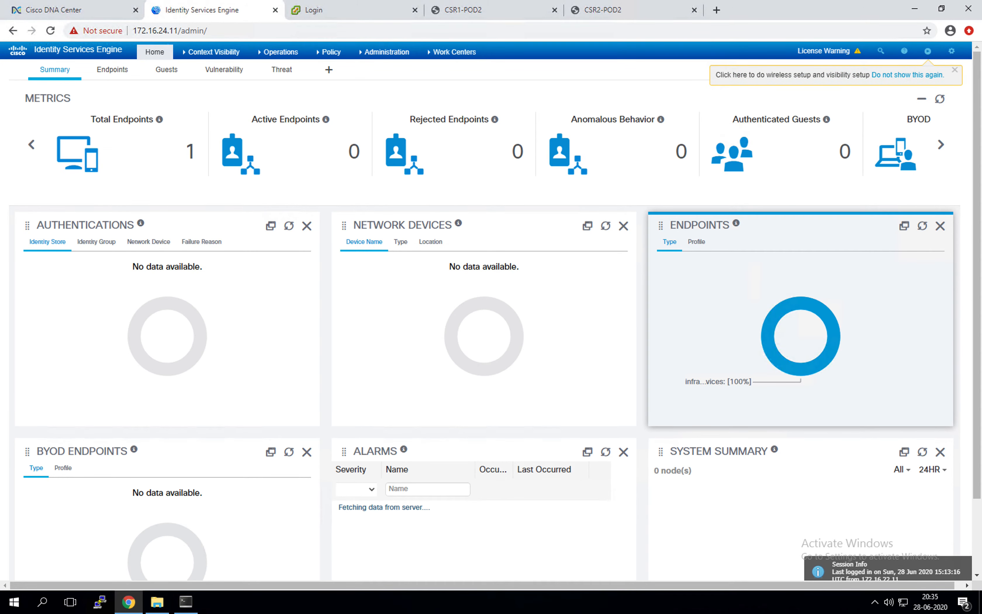
pyautogui.moveTo(298, 53)
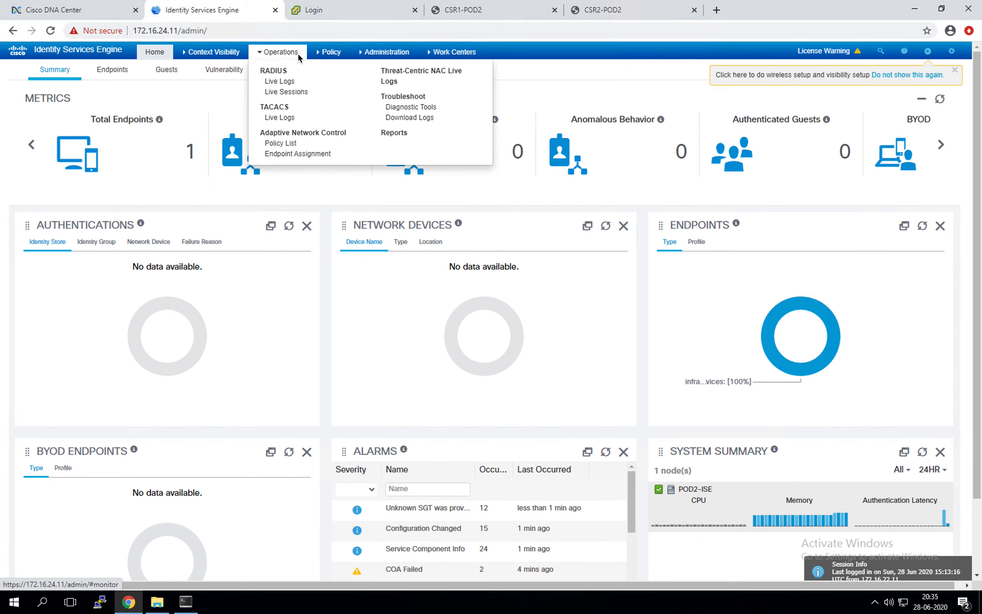
pyautogui.moveTo(384, 51)
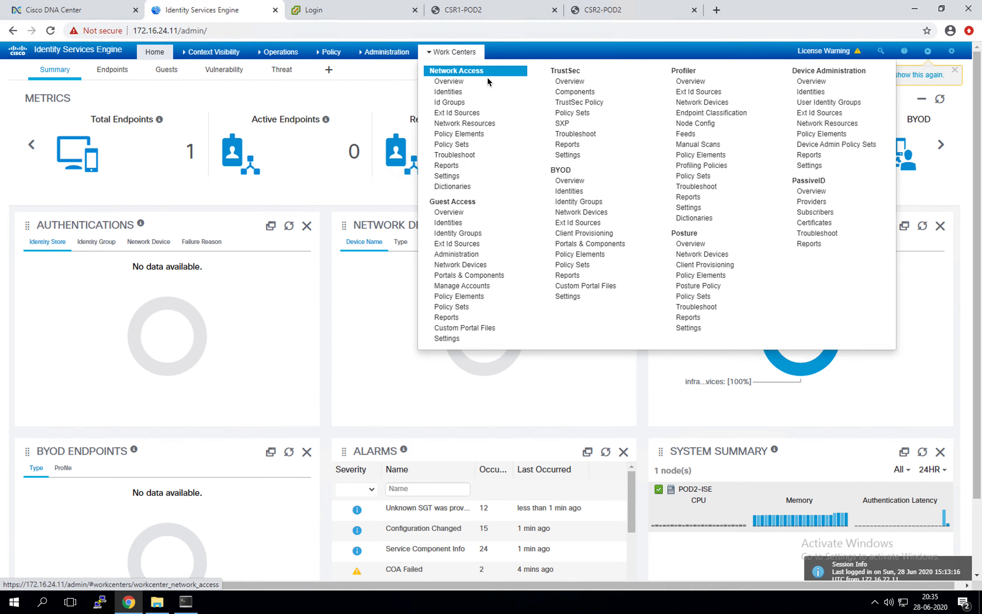
pyautogui.click(520, 83)
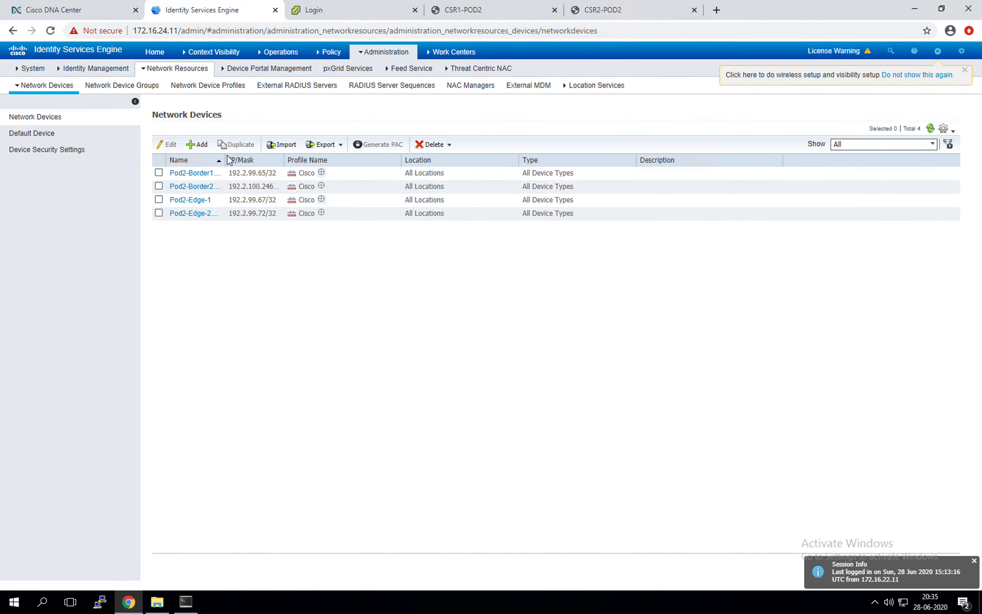
pyautogui.moveTo(303, 162); pyautogui.dragTo(386, 263)
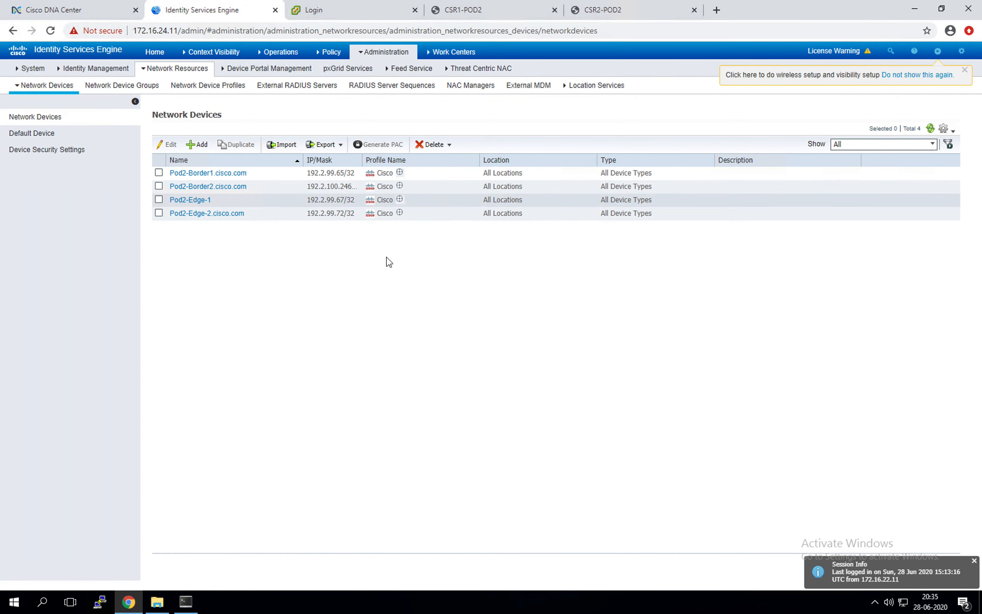